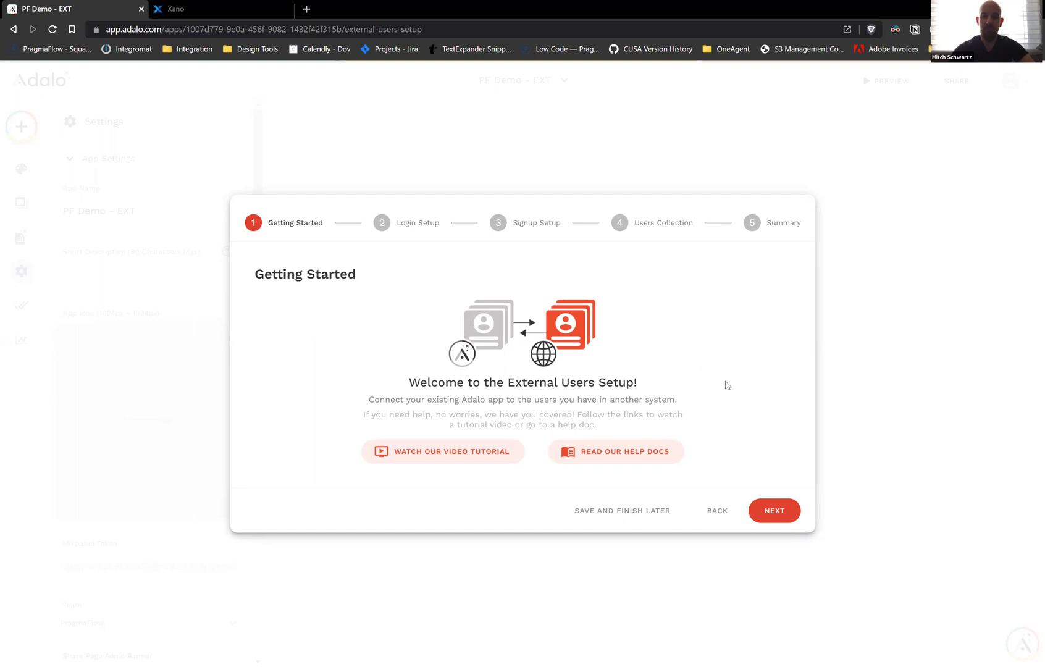
Advance the External Users Setup wizard from Getting Started to the Login Setup step
{"action": "left_click", "coordinate": [772, 510]}
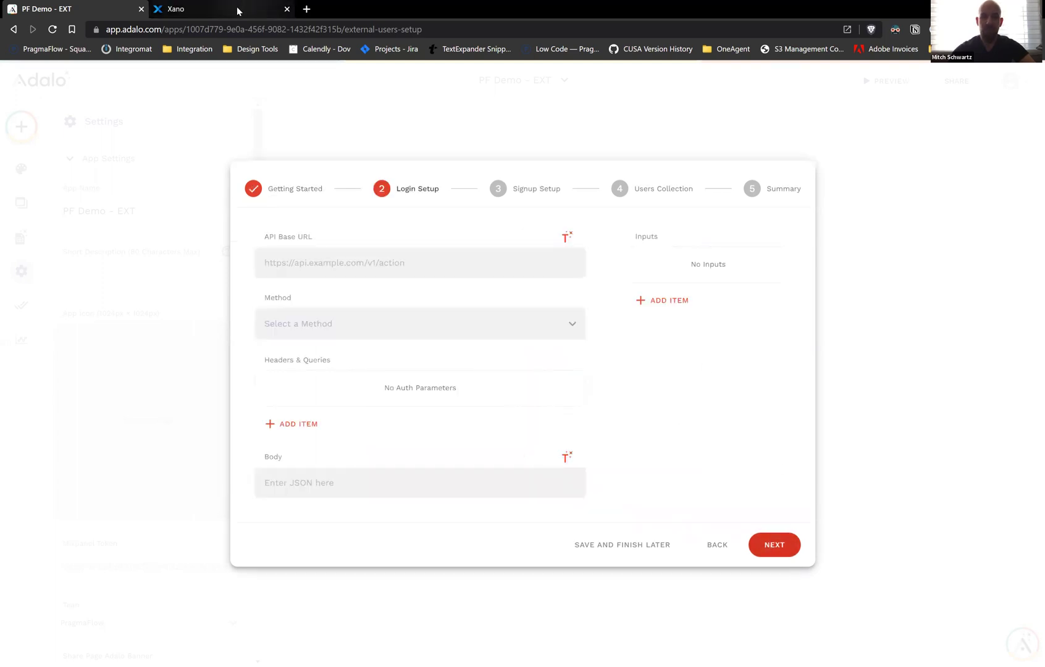
{"action": "left_click", "coordinate": [238, 10]}
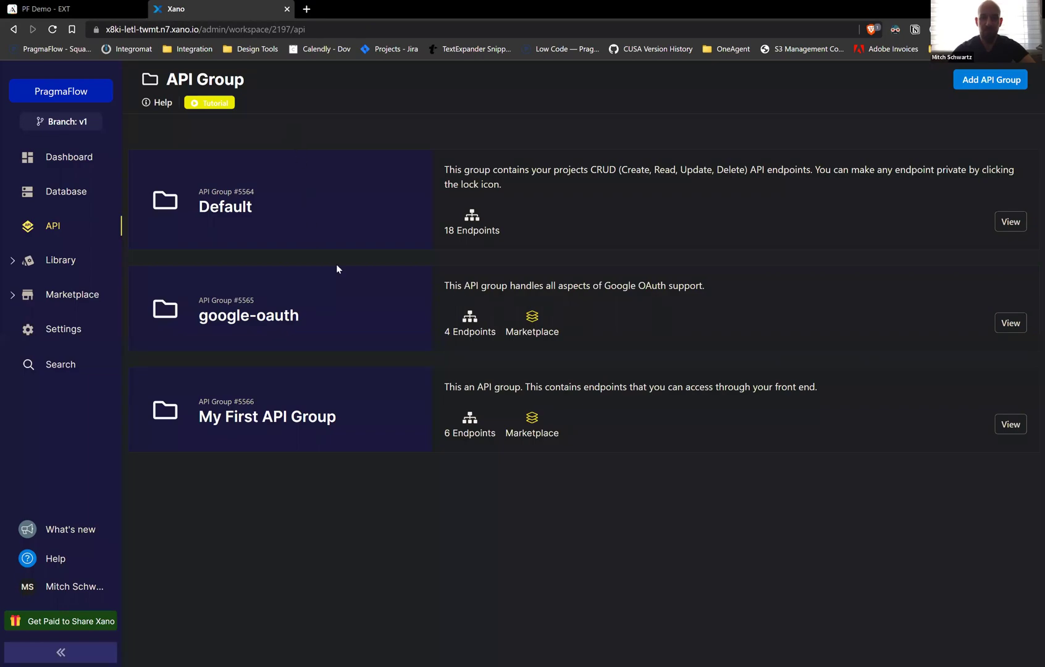
Review the auth, items, orders and user endpoints in Xano's Default API group
{"action": "left_click", "coordinate": [344, 215]}
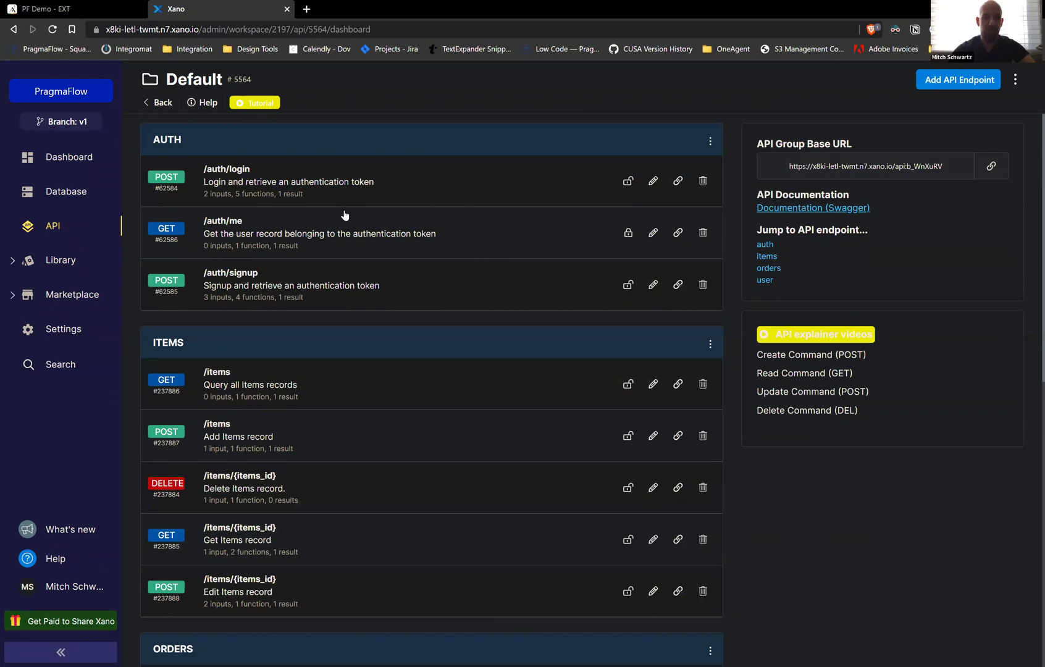
{"action": "scroll", "coordinate": [345, 215], "scroll_direction": "down", "scroll_amount": 8}
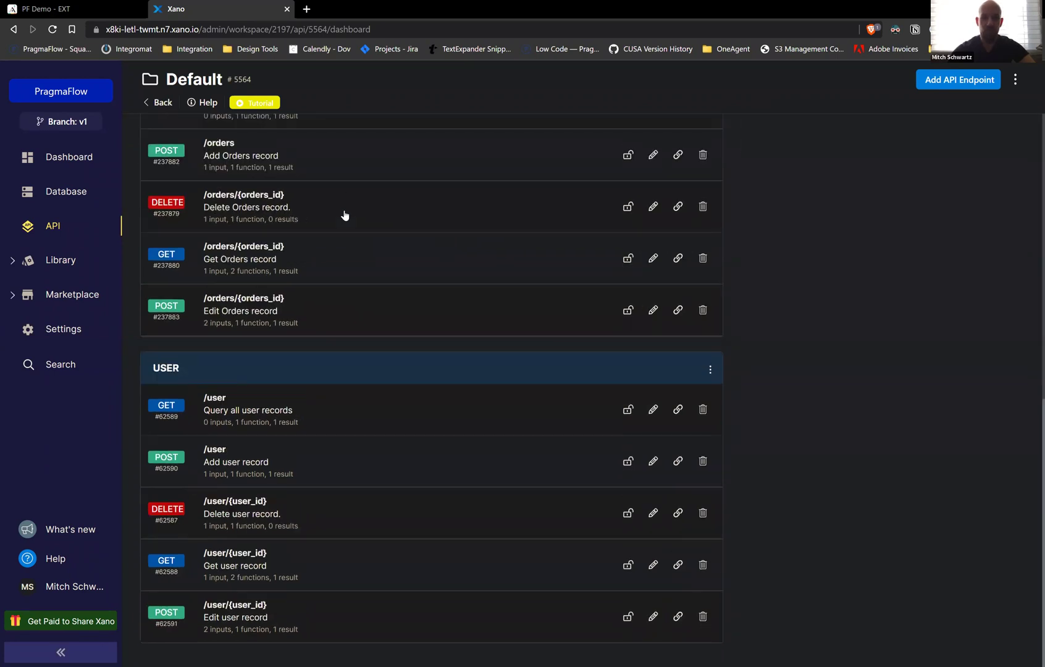
{"action": "scroll", "coordinate": [345, 215], "scroll_direction": "up", "scroll_amount": 8}
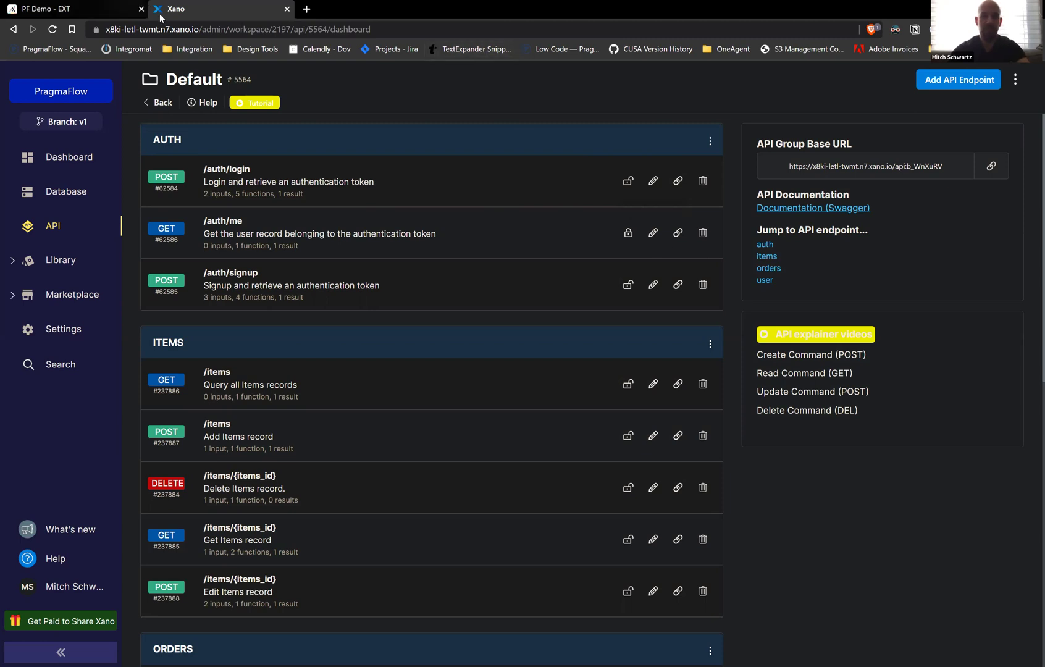
{"action": "left_click", "coordinate": [96, 9]}
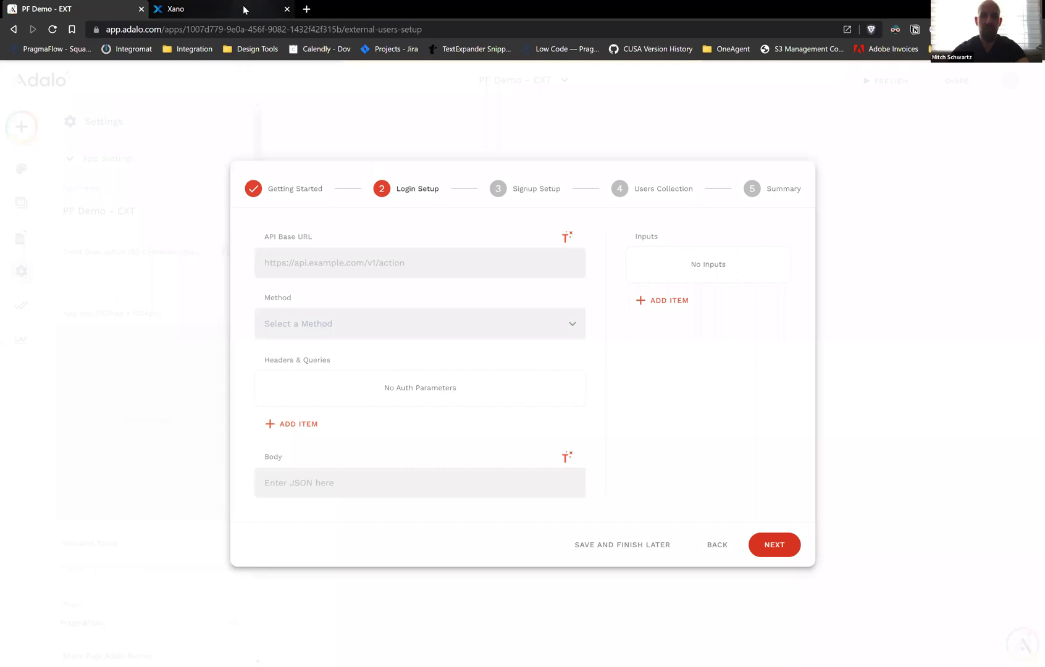
Paste Xano's /auth/login endpoint URL into the login step's API Base URL
{"action": "left_click", "coordinate": [246, 8]}
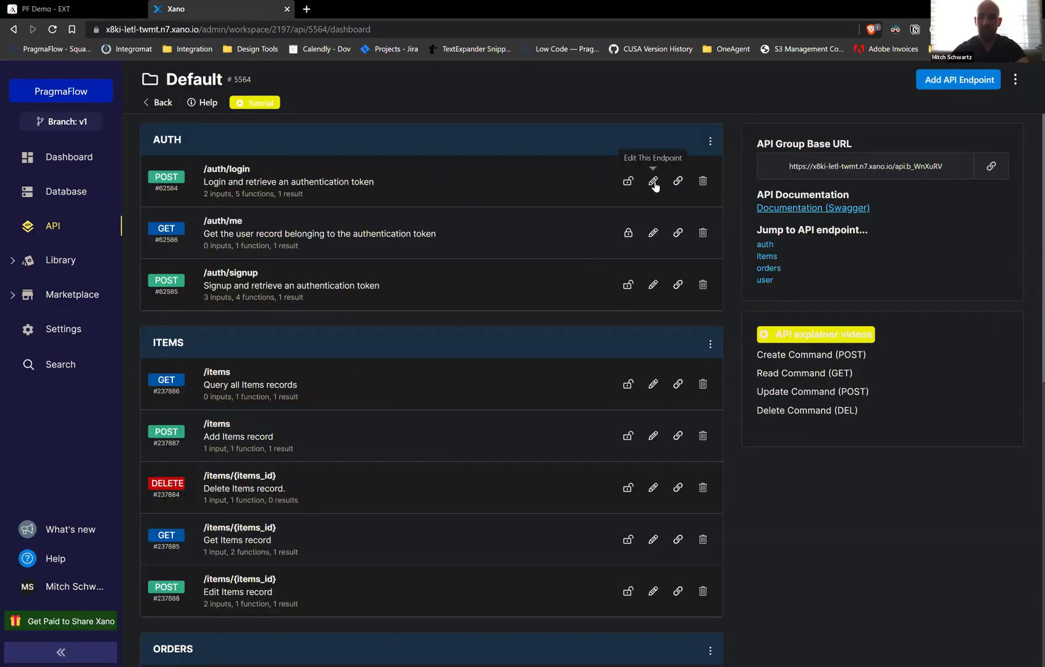
{"action": "left_click", "coordinate": [677, 181]}
{"action": "key", "text": "ctrl+shift+Tab"}
{"action": "left_click", "coordinate": [372, 267]}
{"action": "key", "text": "ctrl+v"}
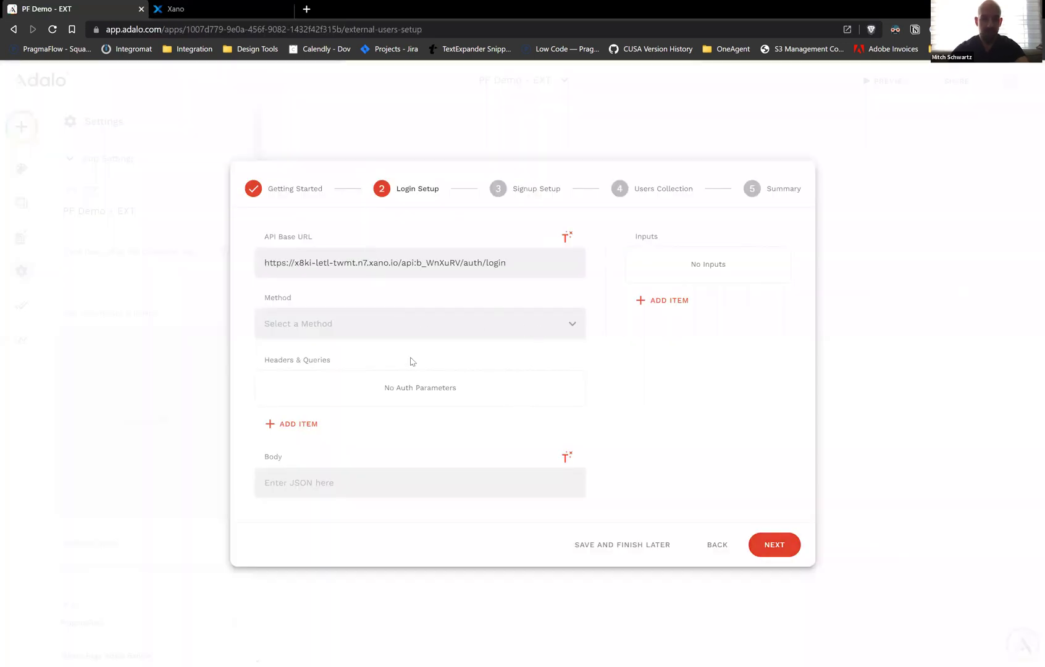
Set the login request method to POST, matching the Xano endpoint
{"action": "left_click", "coordinate": [479, 327]}
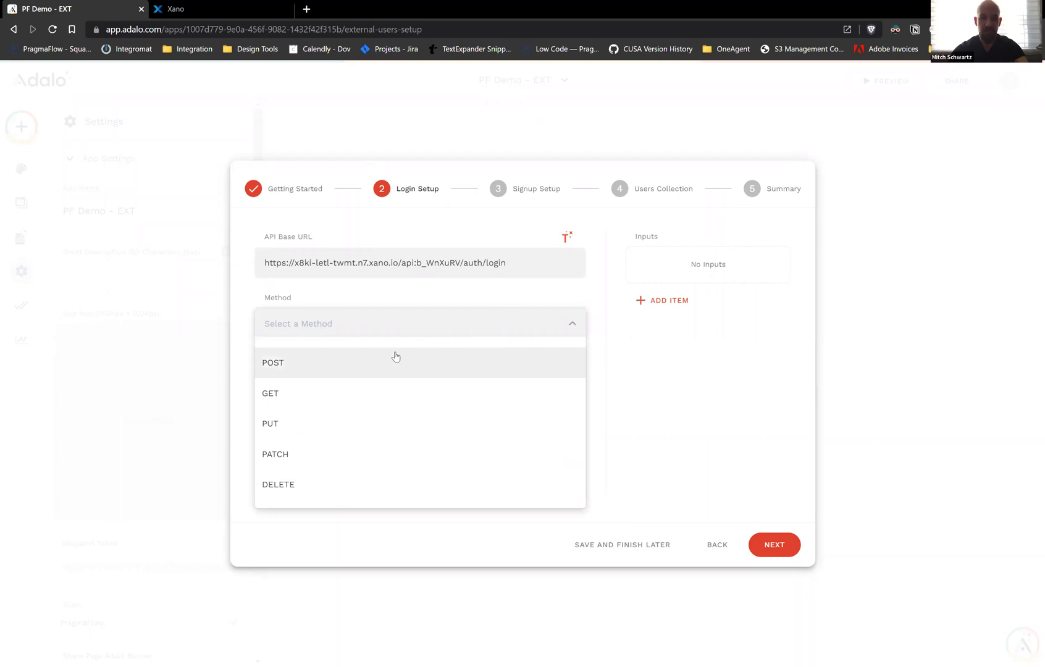
{"action": "left_click", "coordinate": [377, 391]}
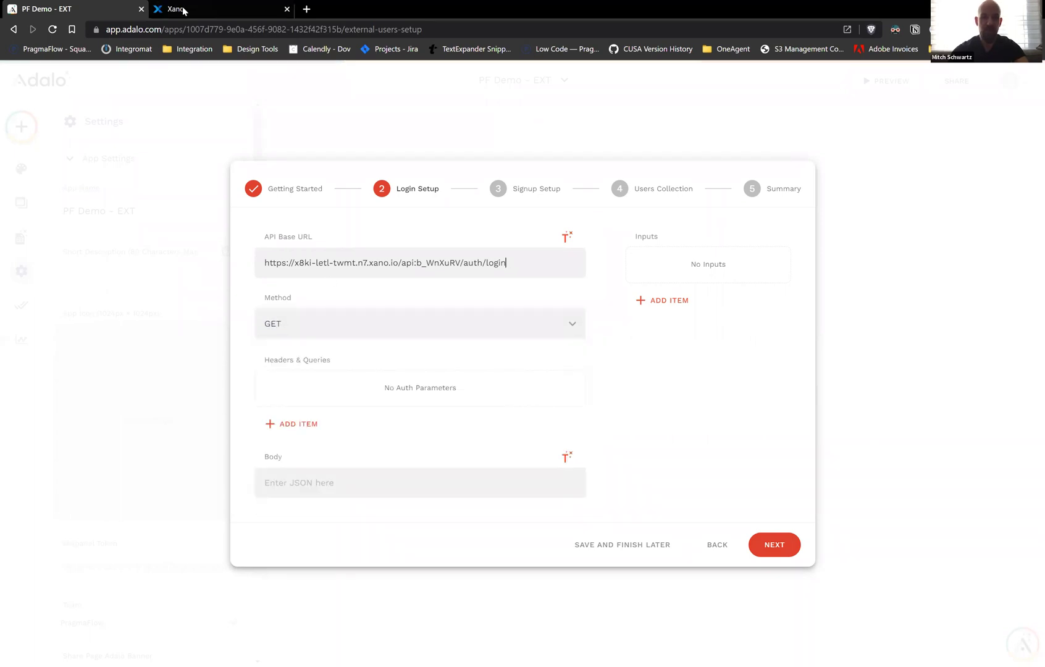
{"action": "key", "text": "ctrl+Tab"}
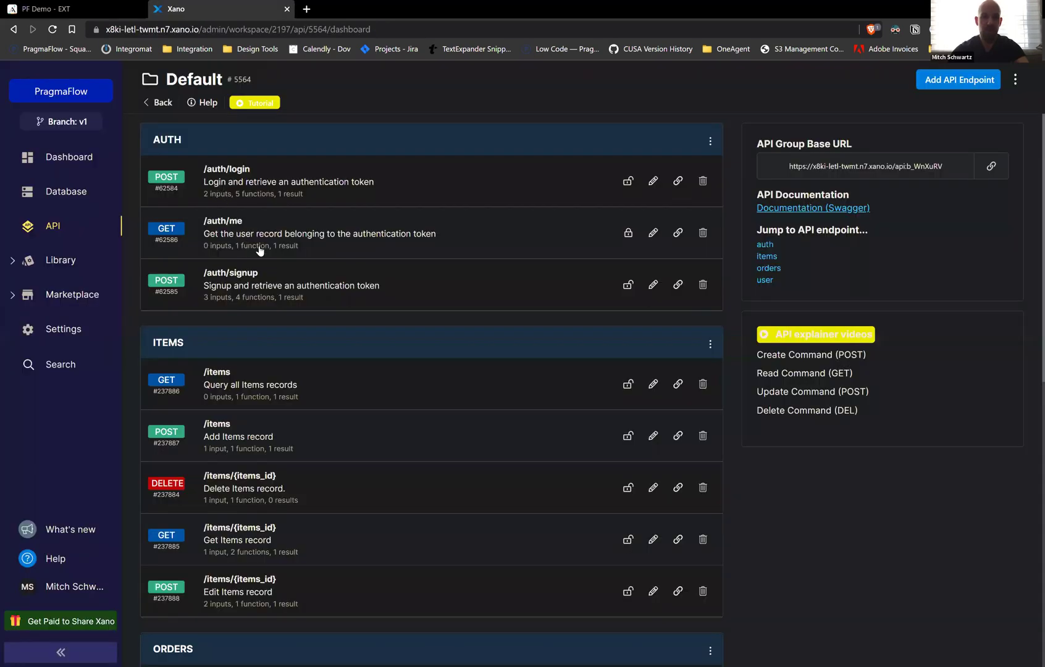
{"action": "left_click", "coordinate": [96, 6]}
{"action": "left_click", "coordinate": [311, 325]}
{"action": "left_click", "coordinate": [357, 370]}
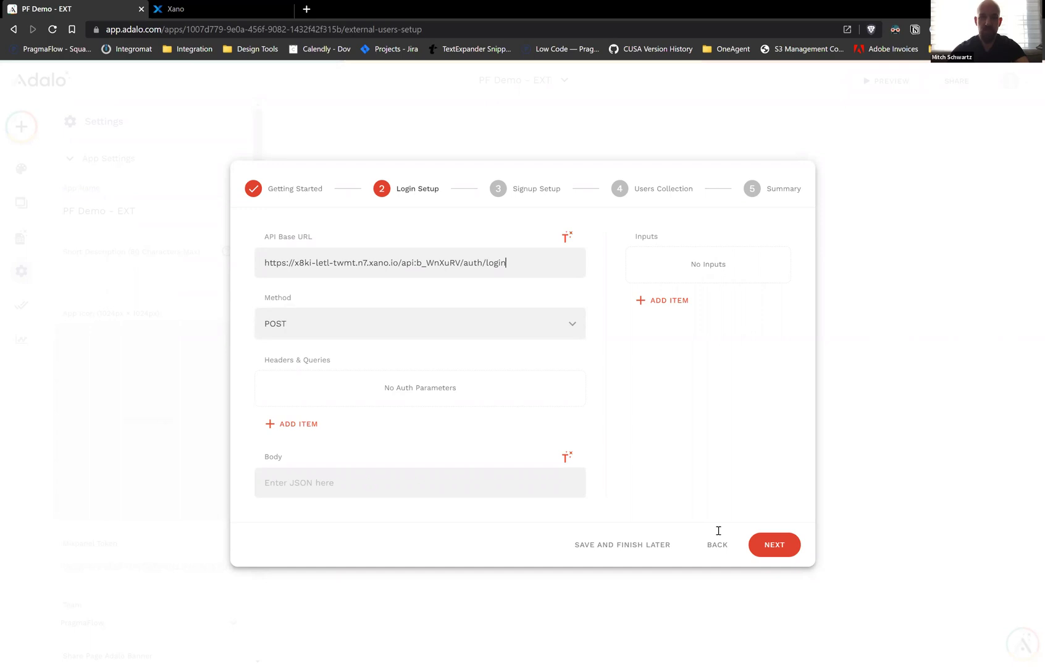
{"action": "left_click", "coordinate": [223, 6]}
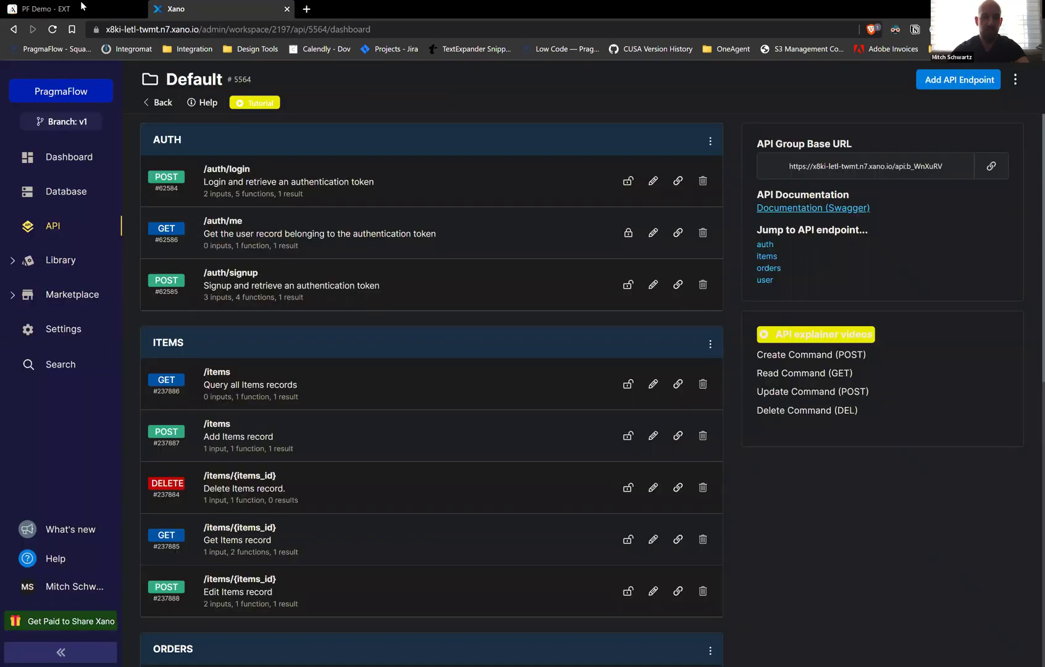
{"action": "left_click", "coordinate": [82, 8]}
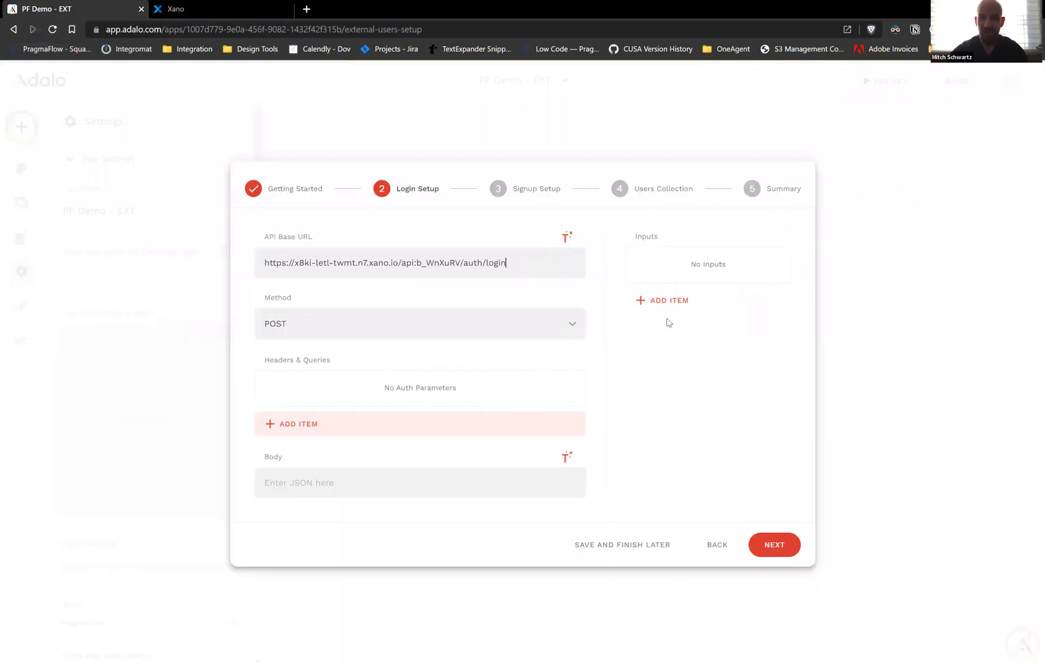
Add a Text input named email with an example e-mail address value
{"action": "left_click", "coordinate": [655, 303]}
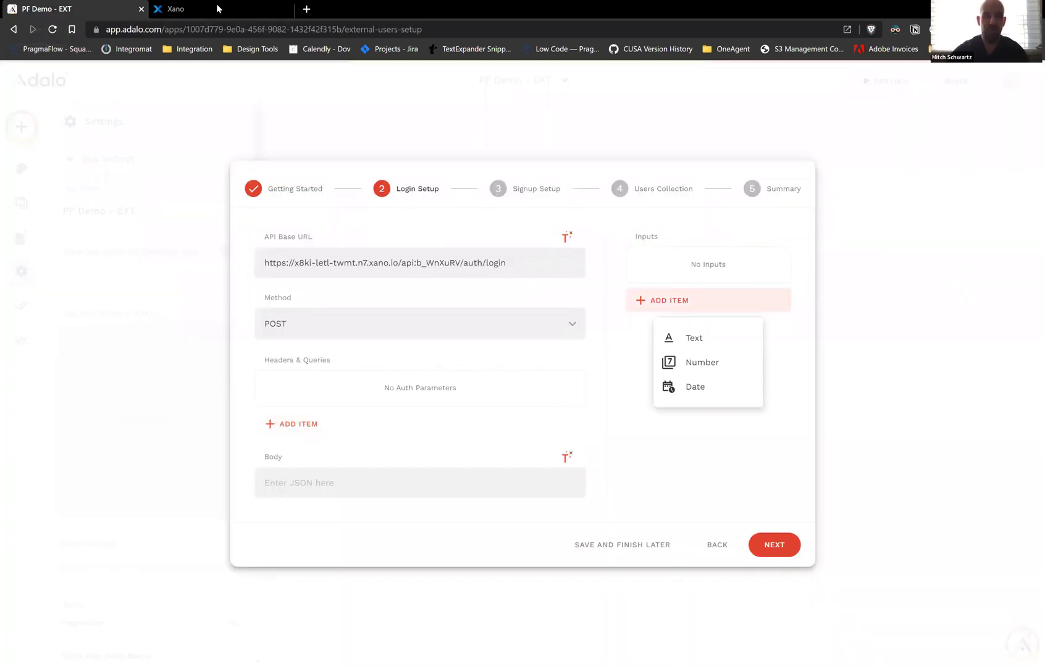
{"action": "left_click", "coordinate": [219, 8]}
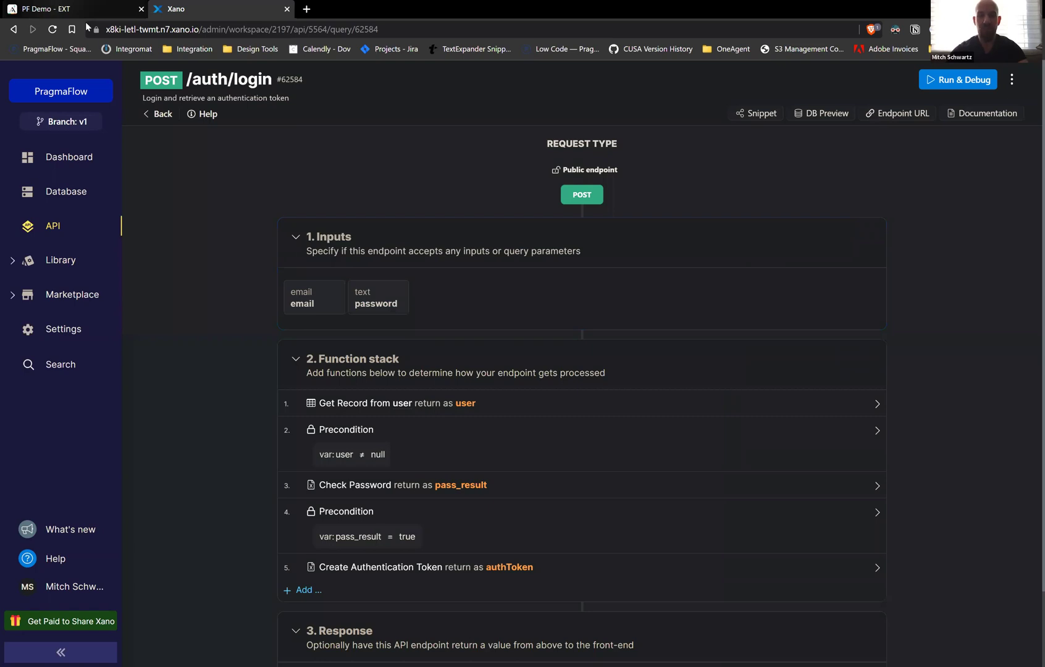
{"action": "key", "text": "ctrl+Tab"}
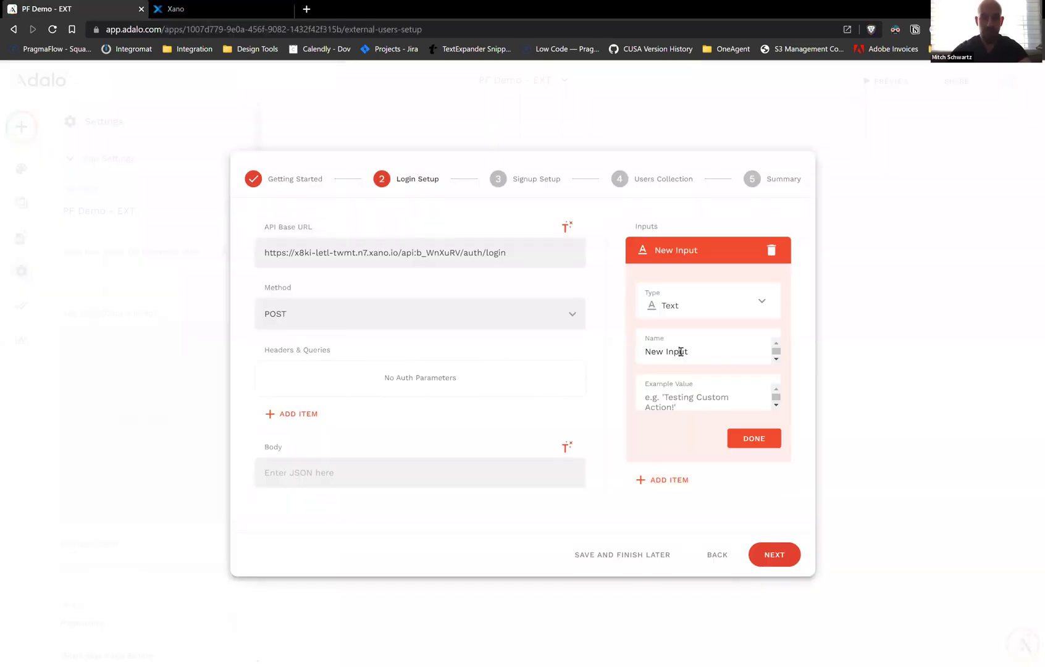
{"action": "triple_click", "coordinate": [680, 351]}
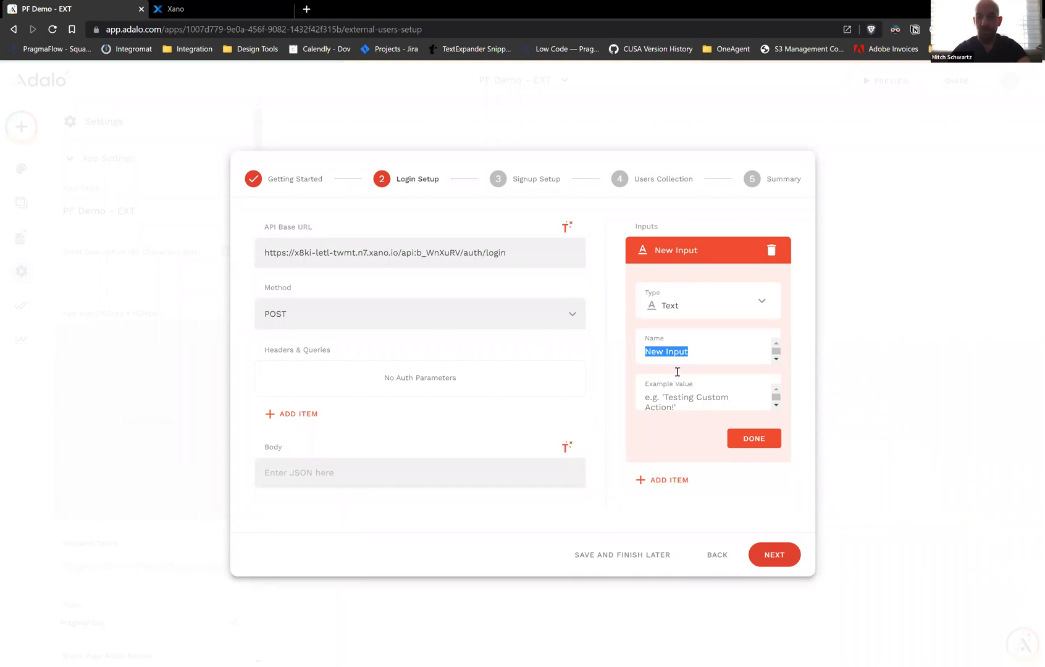
{"action": "type", "text": "email"}
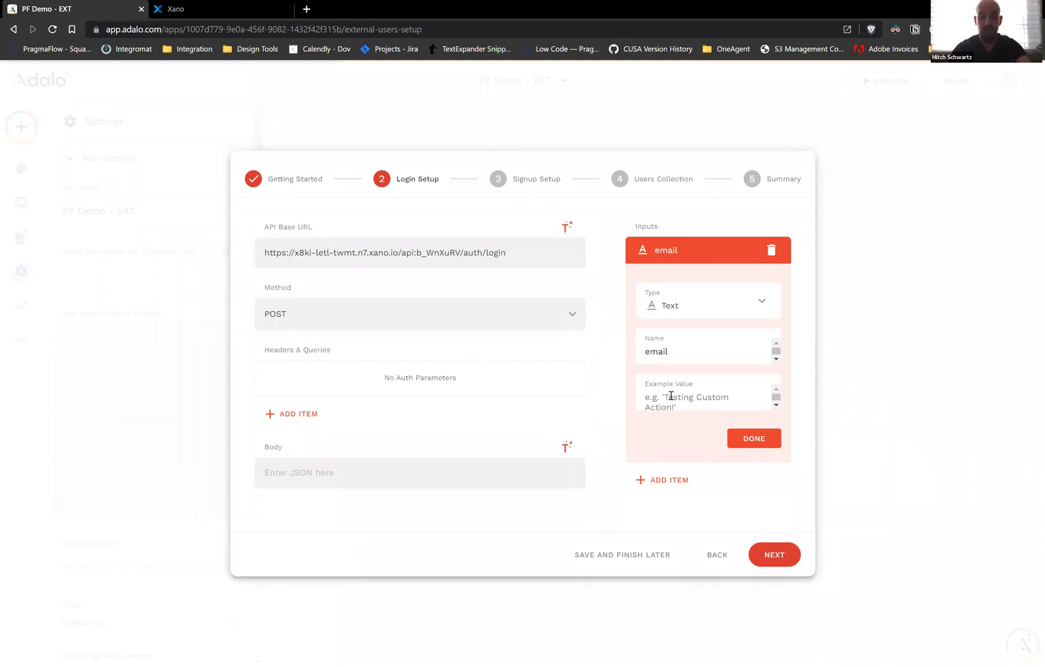
{"action": "left_click", "coordinate": [670, 396]}
{"action": "type", "text": "mitch"}
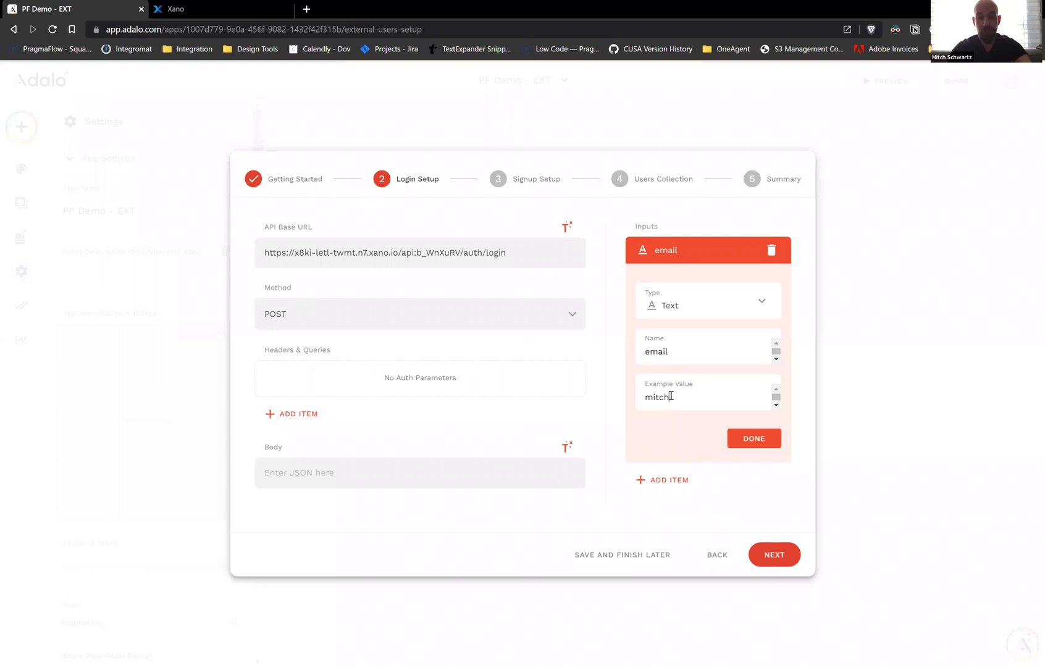
{"action": "type", "text": "@test.com"}
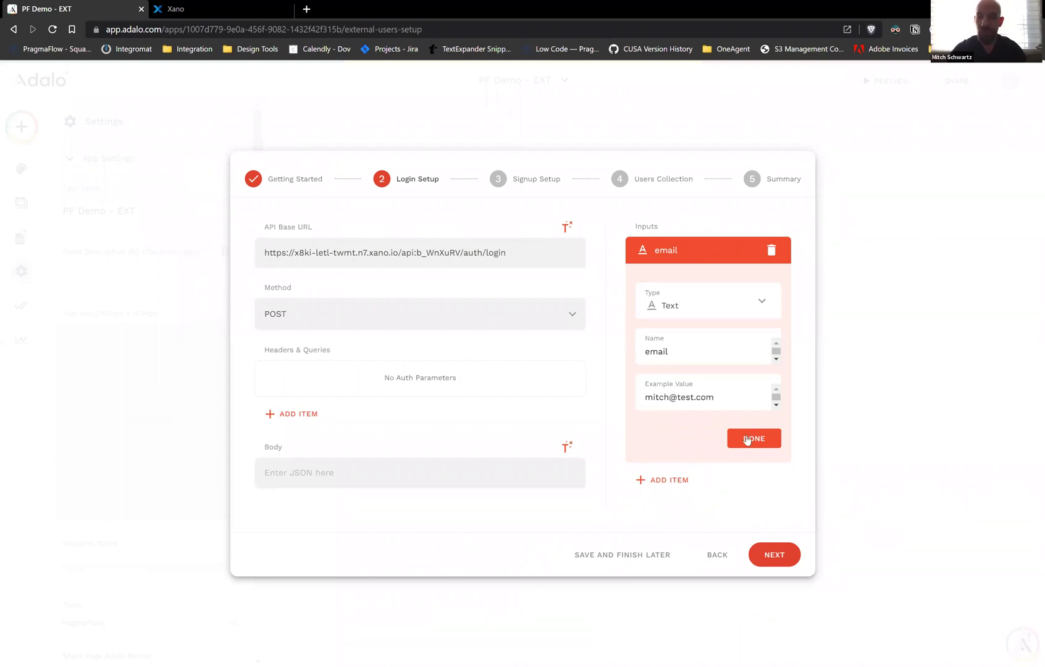
{"action": "left_click", "coordinate": [747, 439]}
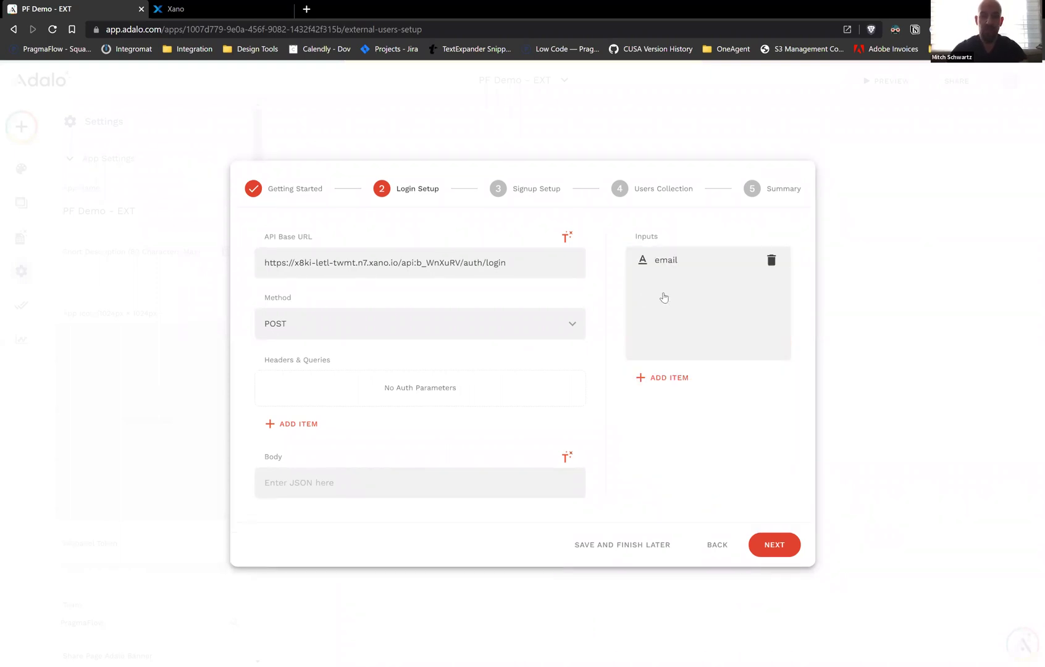
Add a Text input named password with an example password value
{"action": "left_click", "coordinate": [669, 290]}
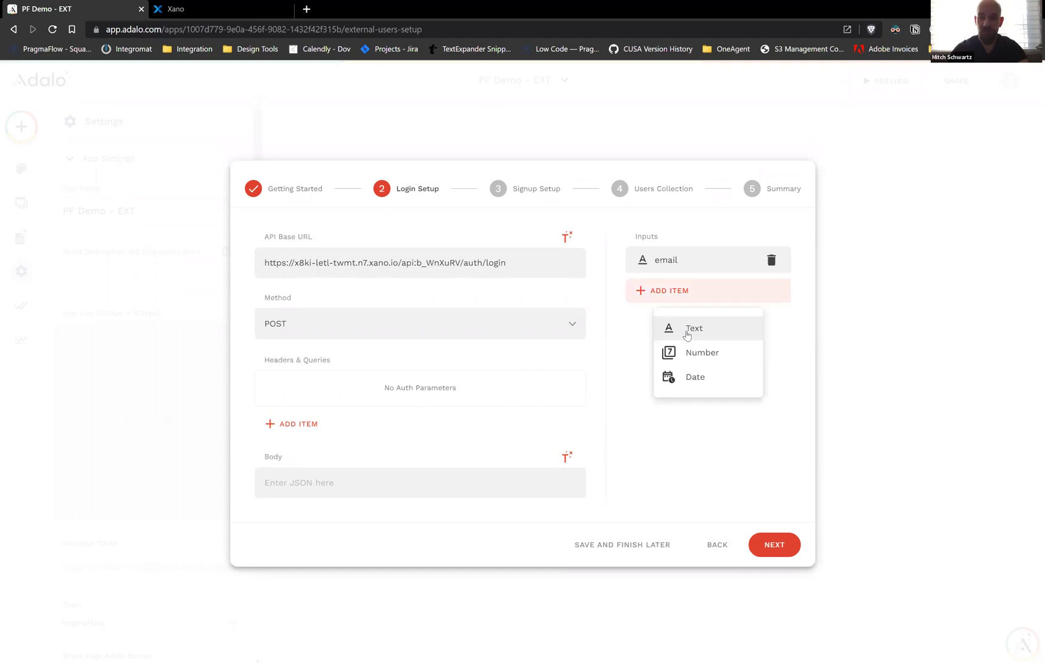
{"action": "key", "text": "Return"}
{"action": "triple_click", "coordinate": [685, 368]}
{"action": "type", "text": "password"}
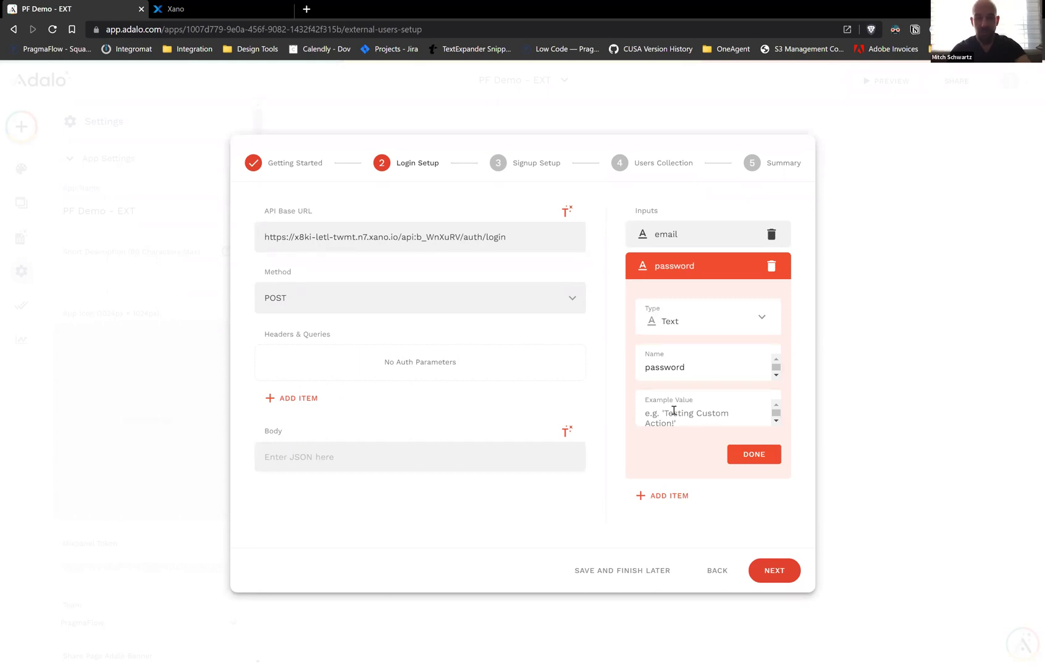
{"action": "left_click", "coordinate": [673, 410]}
{"action": "type", "text": "123"}
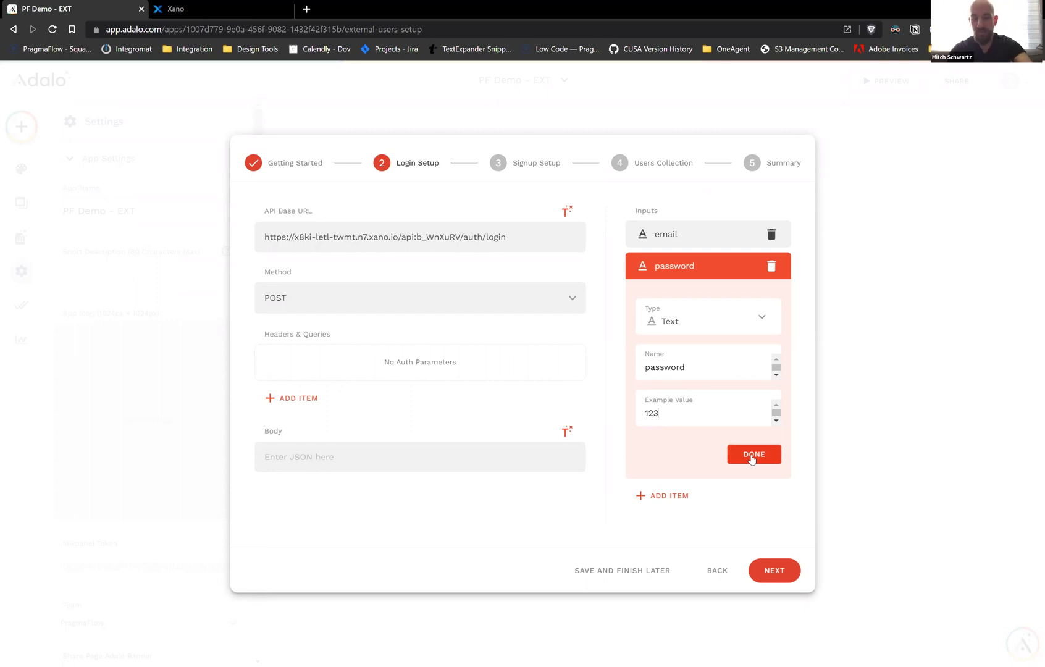
{"action": "type", "text": "45678"}
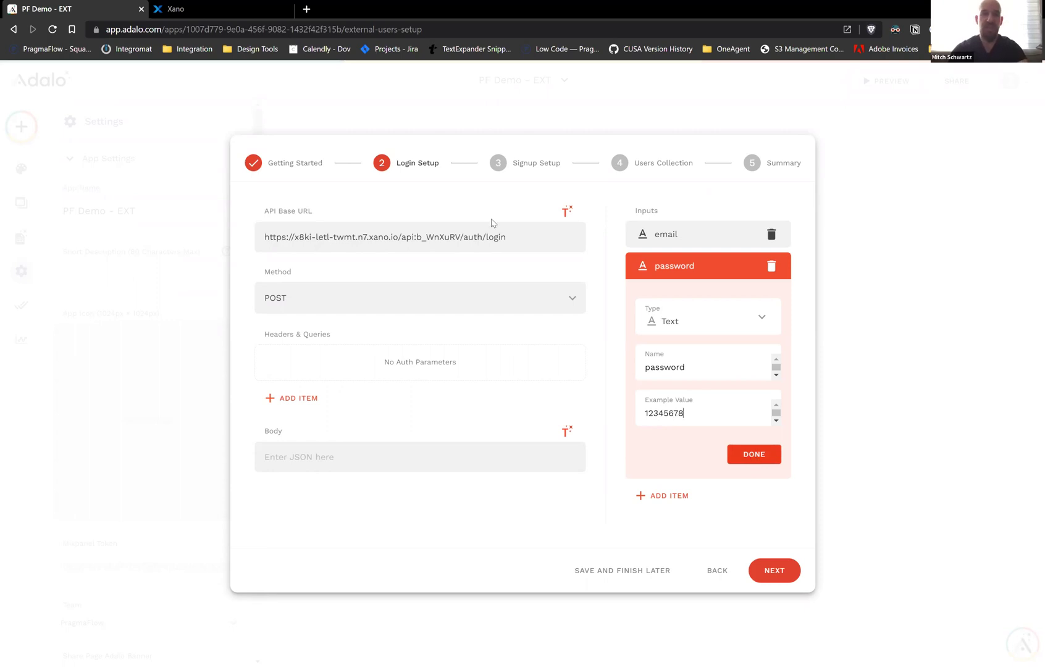
{"action": "key", "text": "Return"}
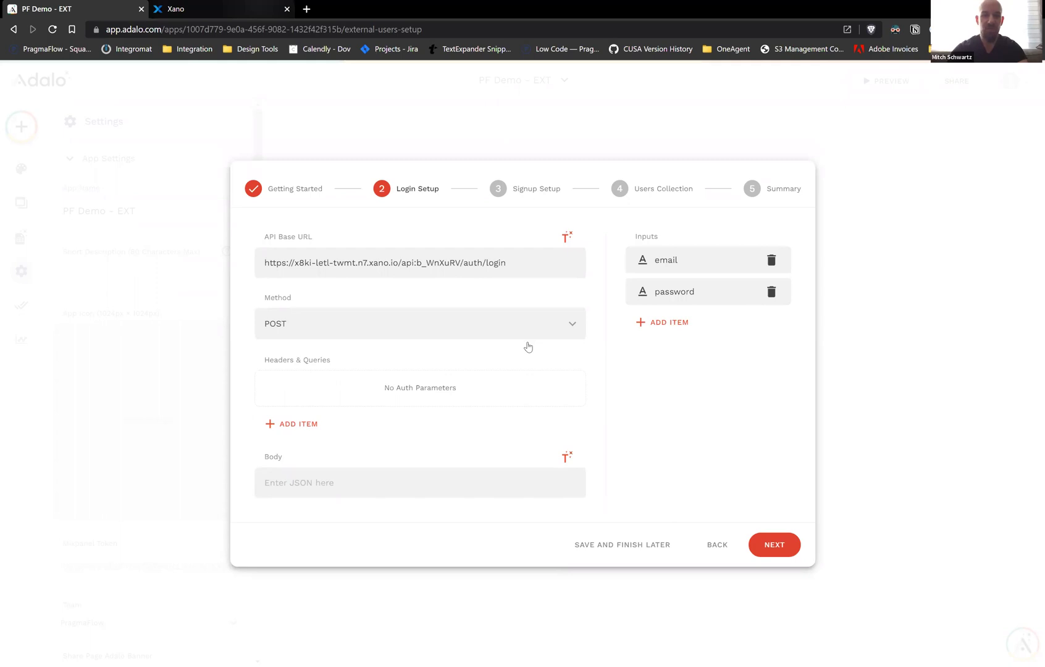
{"action": "key", "text": "ctrl+Tab"}
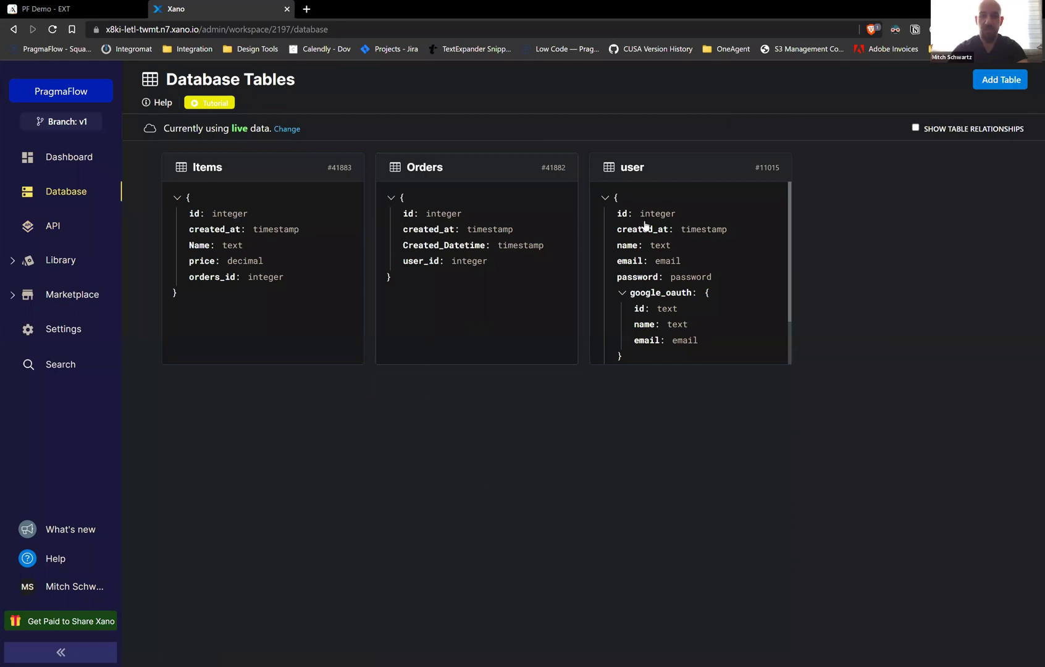
Set the Xano test user's password to match the login step's example password
{"action": "left_click", "coordinate": [600, 173]}
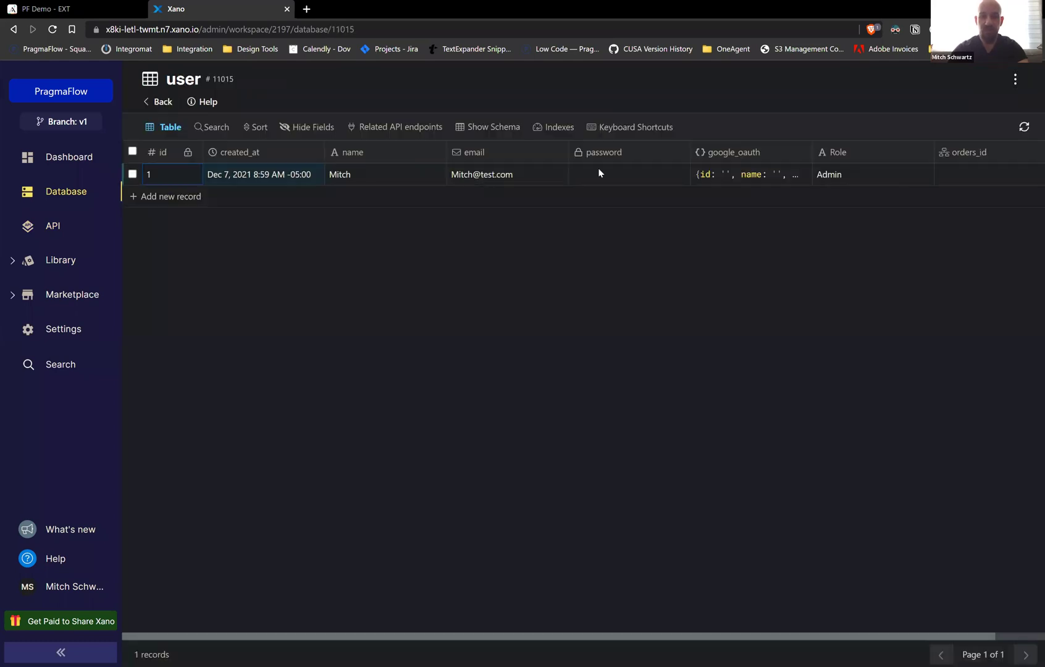
{"action": "left_click", "coordinate": [602, 175]}
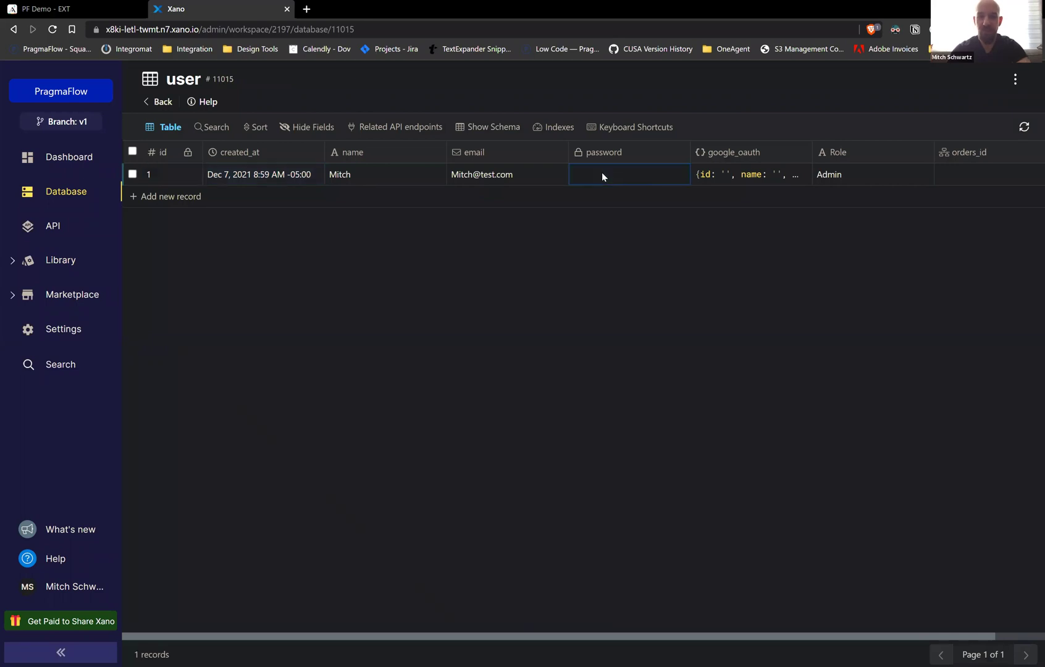
{"action": "type", "text": "12"}
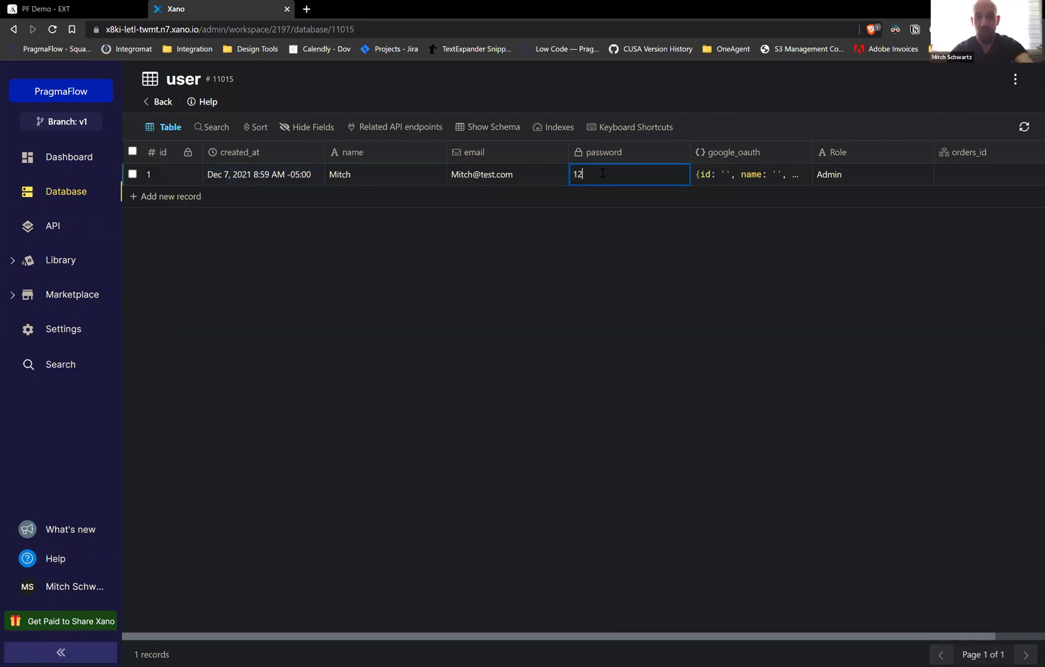
{"action": "type", "text": "345678"}
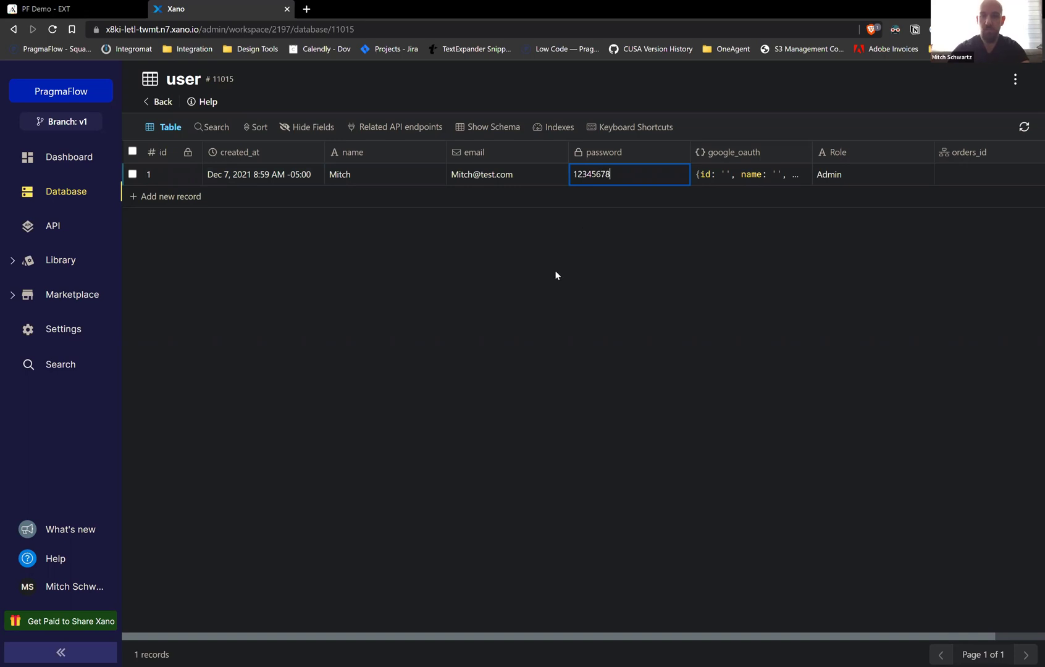
{"action": "key", "text": "Return"}
{"action": "key", "text": "ctrl+Tab"}
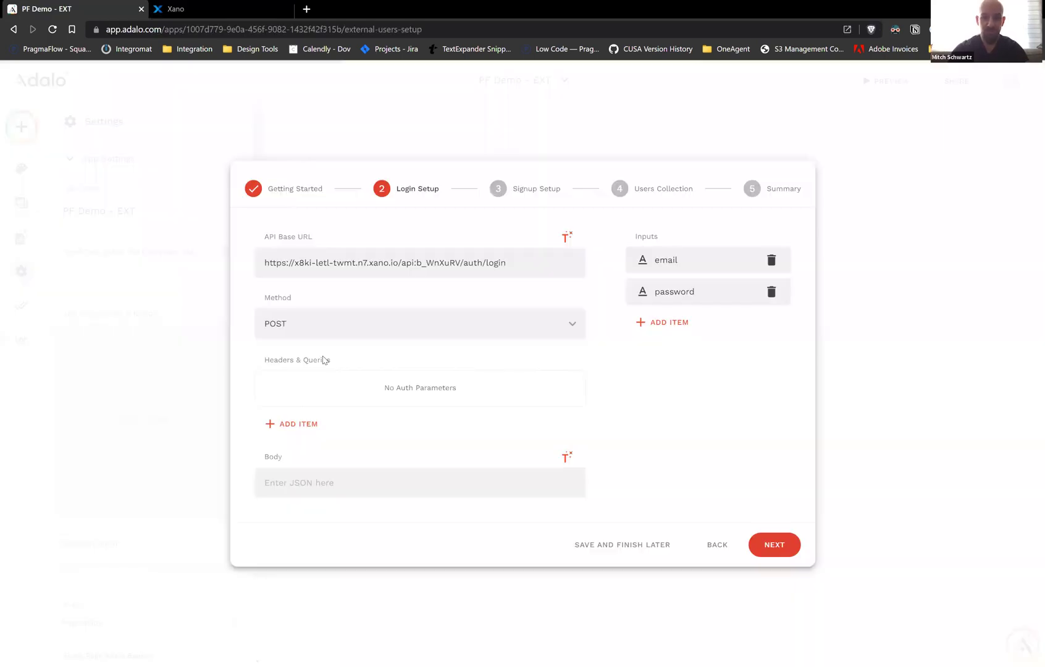
Begin the login request Body with an opening brace on its own line
{"action": "left_click", "coordinate": [282, 426]}
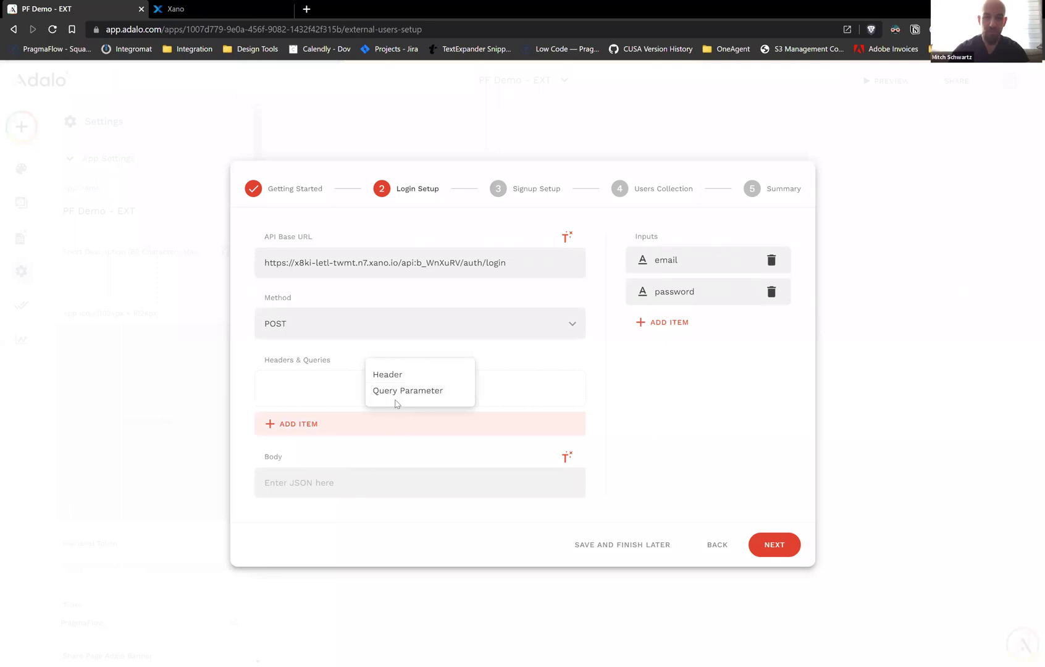
{"action": "left_click", "coordinate": [339, 481]}
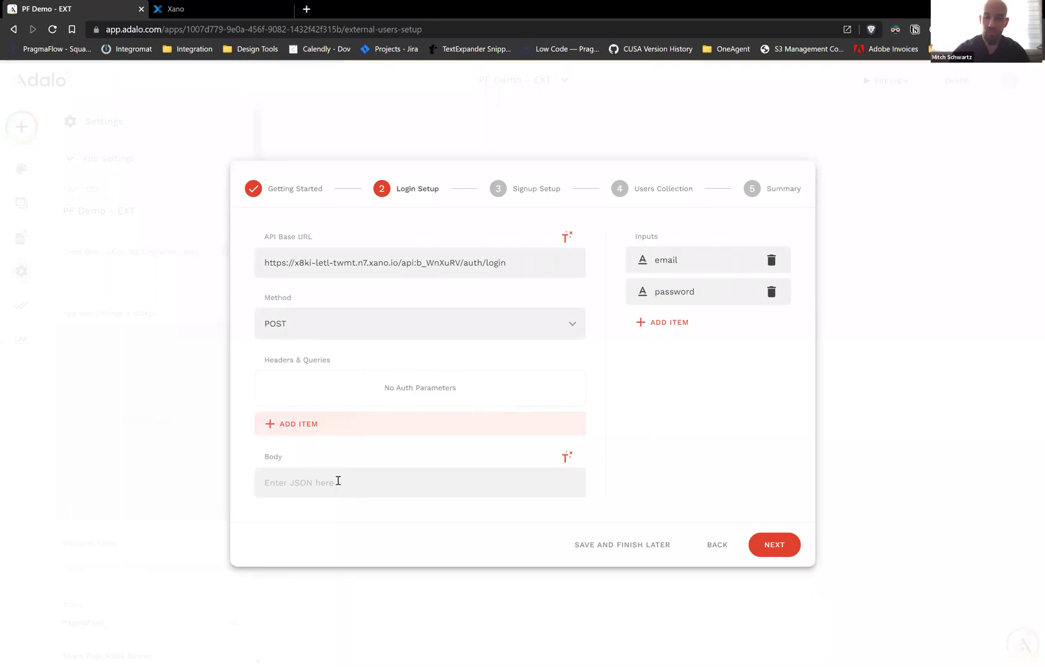
{"action": "type", "text": "{"}
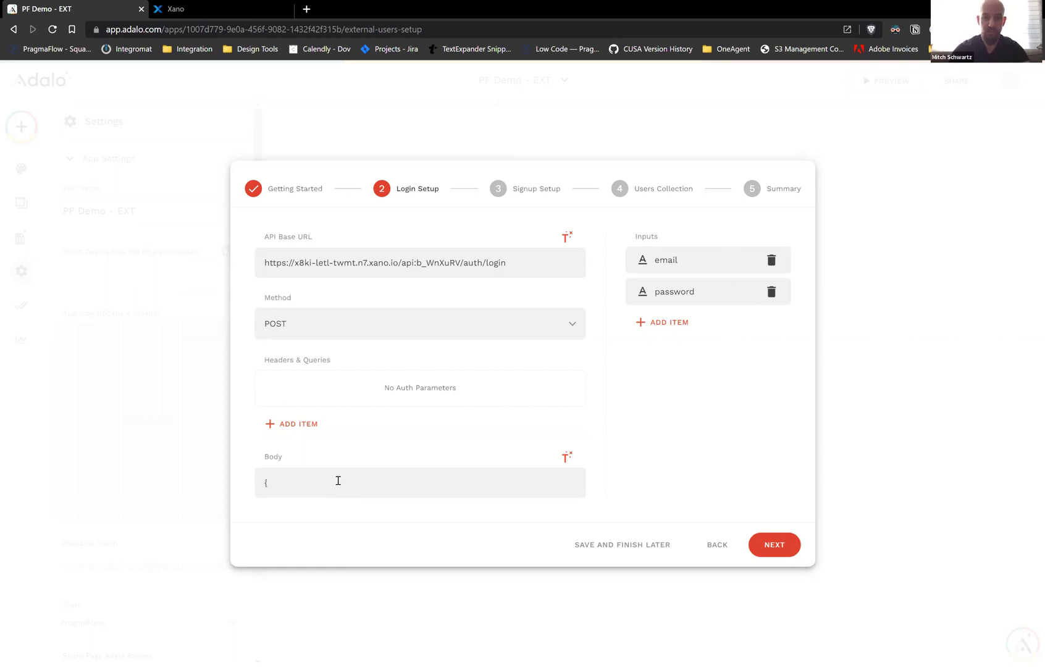
{"action": "key", "text": "Return"}
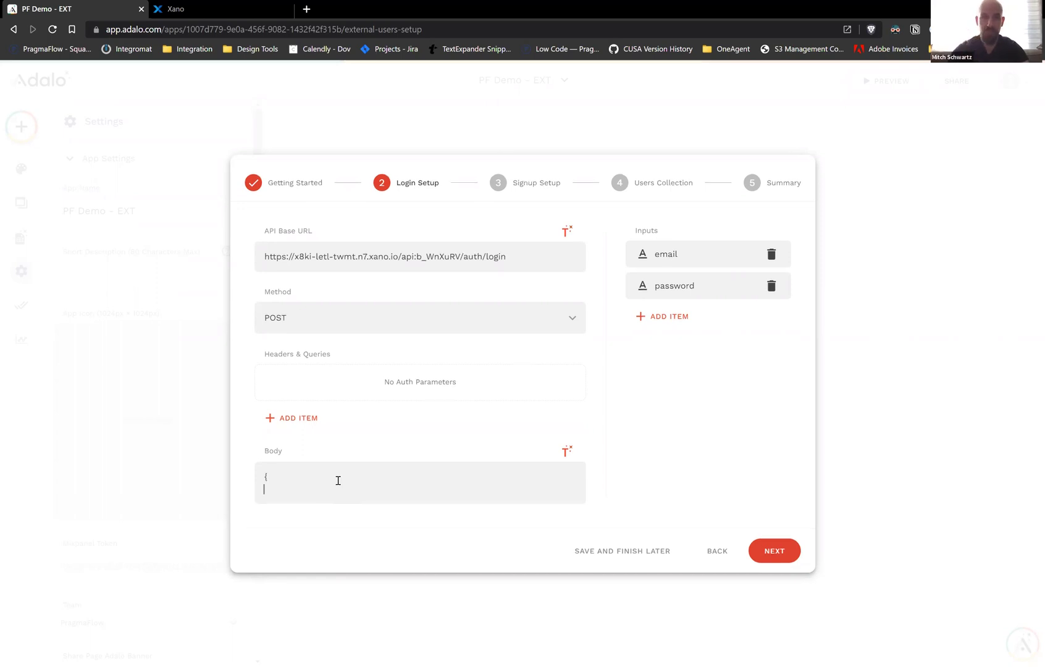
{"action": "left_click", "coordinate": [176, 7]}
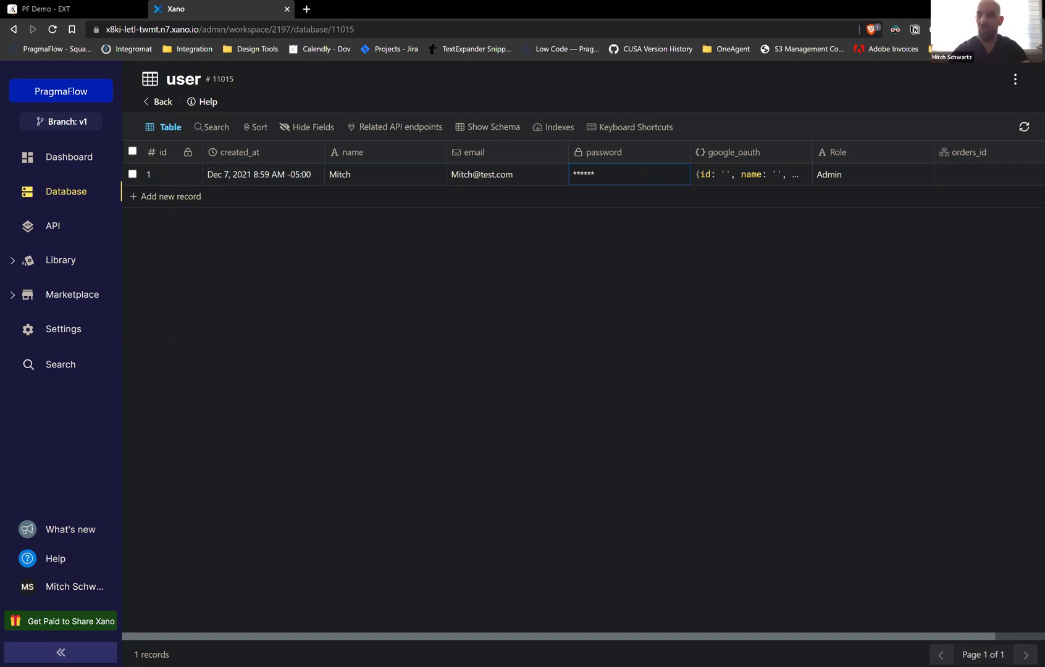
Open the /auth/login endpoint in Xano's Default API group to view its expected JSON inputs
{"action": "left_click", "coordinate": [63, 195]}
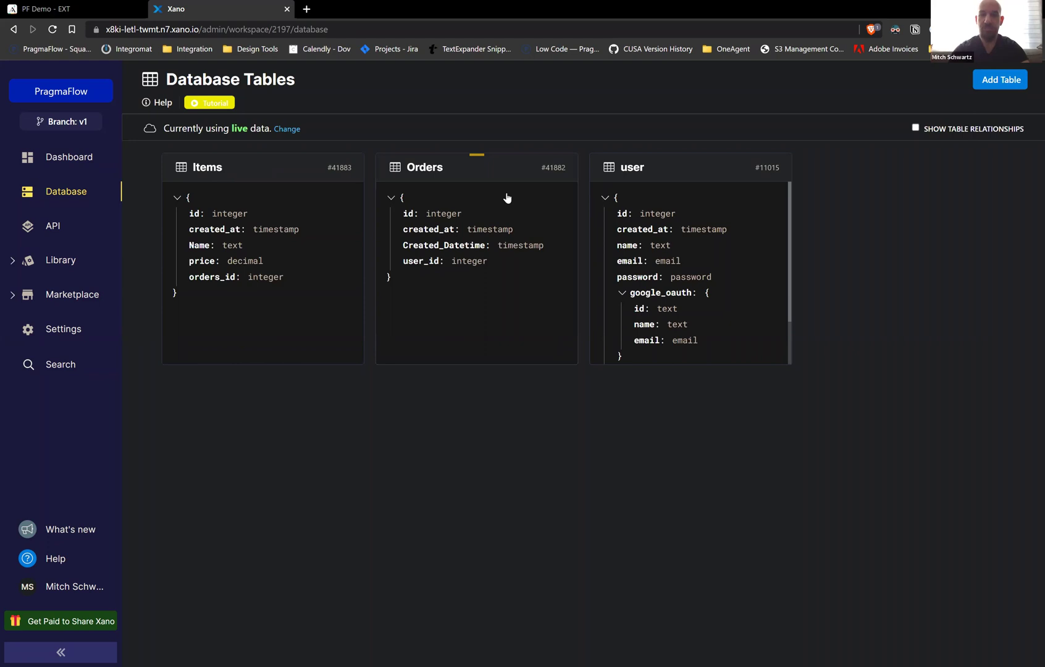
{"action": "left_click", "coordinate": [53, 226]}
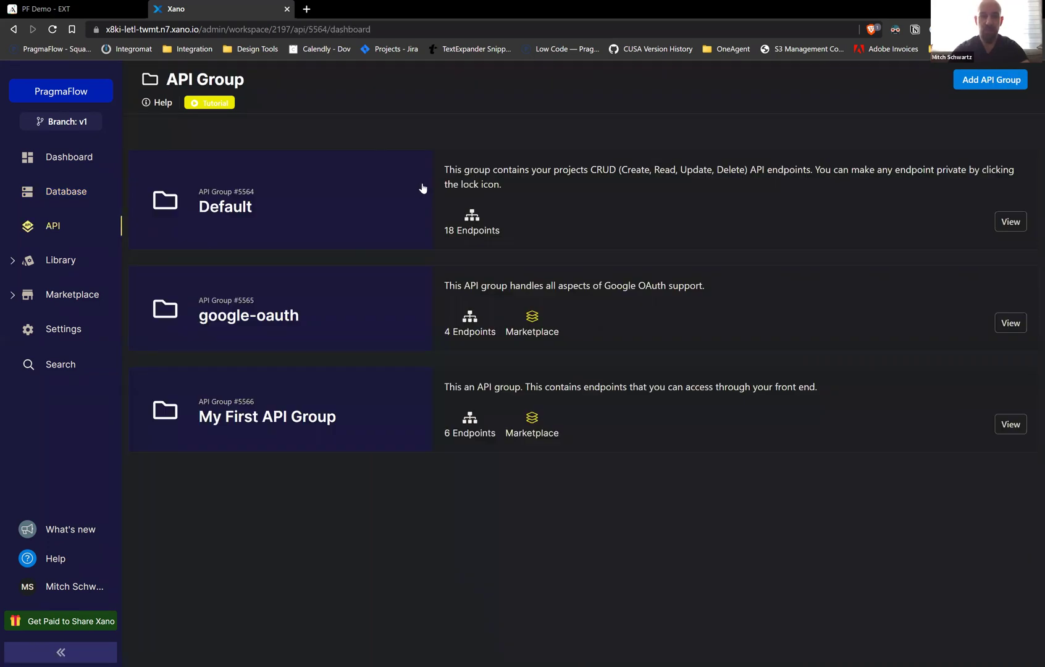
{"action": "left_click", "coordinate": [422, 189]}
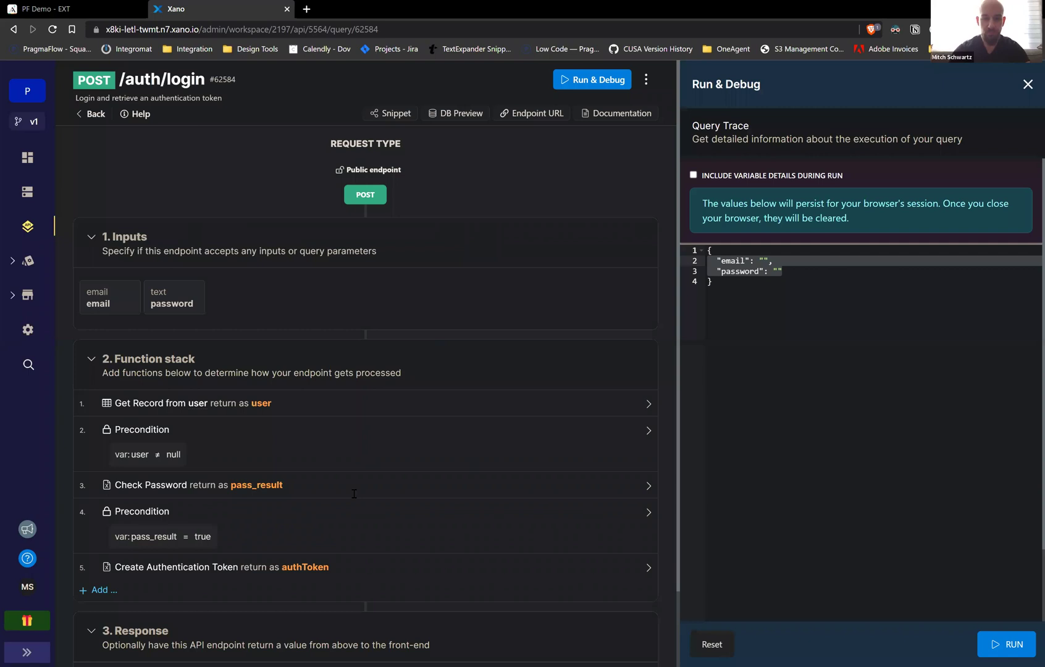
{"action": "key", "text": "ctrl+shift+Tab"}
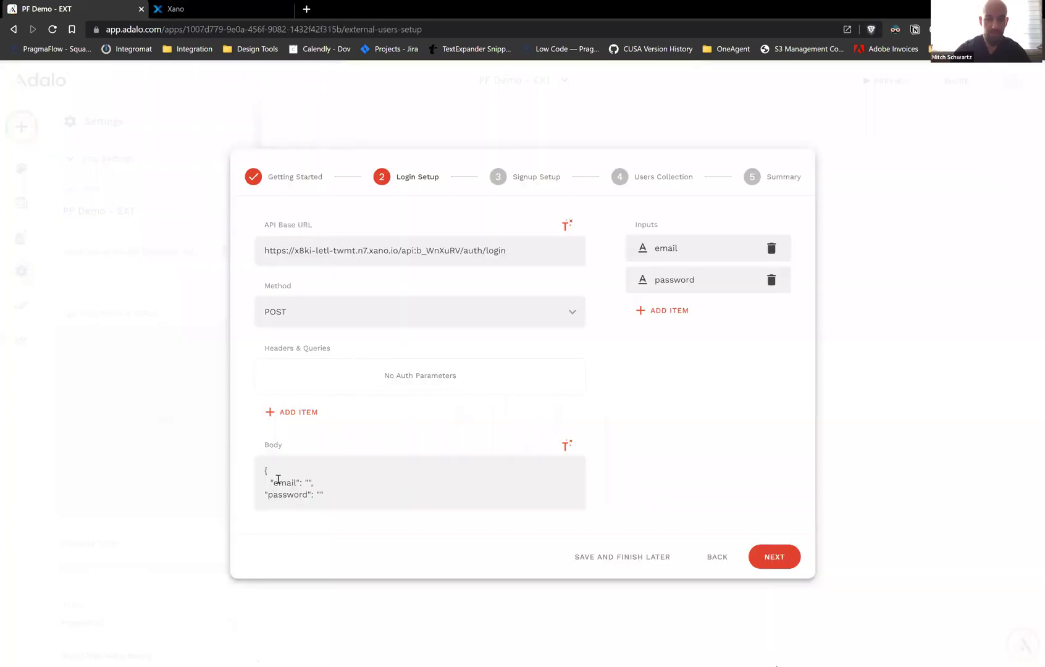
Fix the Body JSON formatting with a trailing comma and closing brace
{"action": "key", "text": "BackSpace"}
{"action": "key", "text": "BackSpace"}
{"action": "key", "text": "End"}
{"action": "type", "text": ","}
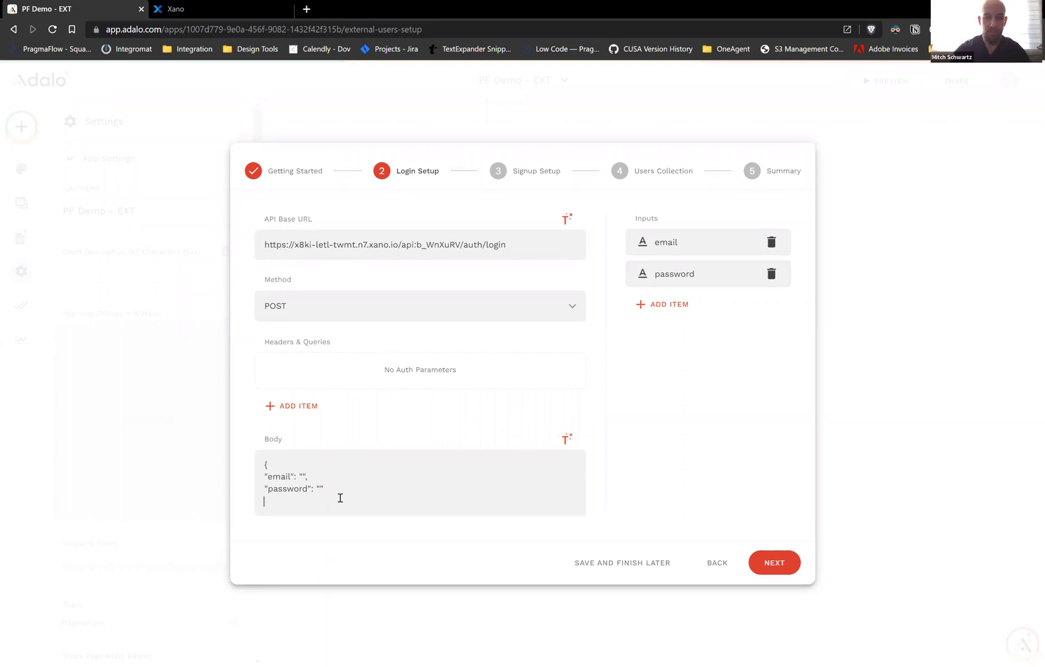
{"action": "key", "text": "Down"}
{"action": "key", "text": "Down"}
{"action": "type", "text": "}"}
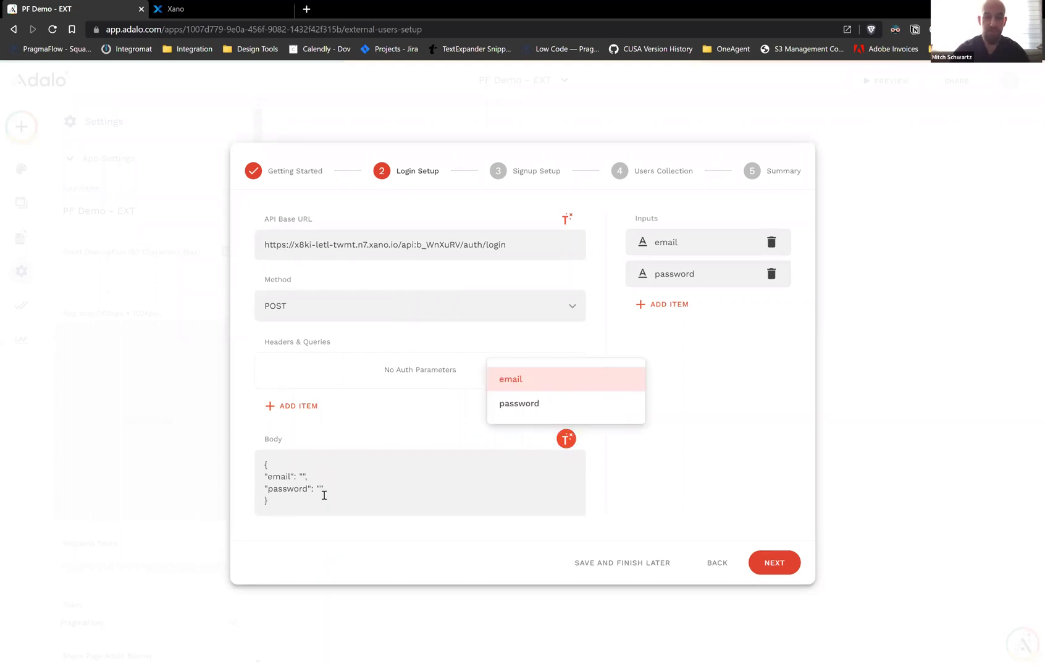
Insert the email and password inputs into the body's JSON fields and run the login test
{"action": "left_click", "coordinate": [573, 439]}
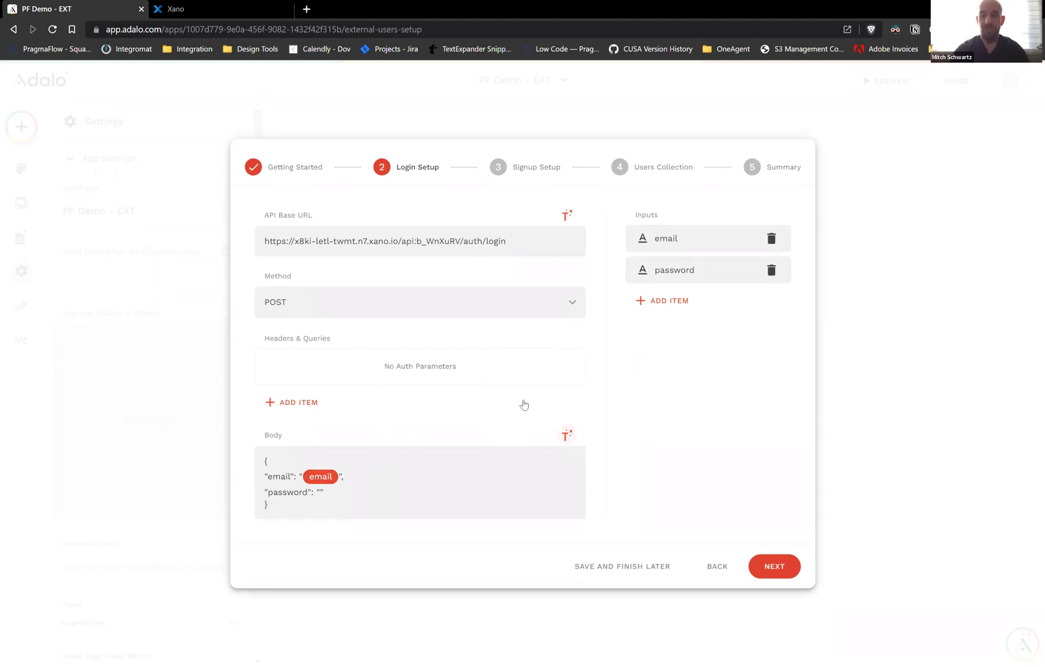
{"action": "left_click", "coordinate": [521, 406]}
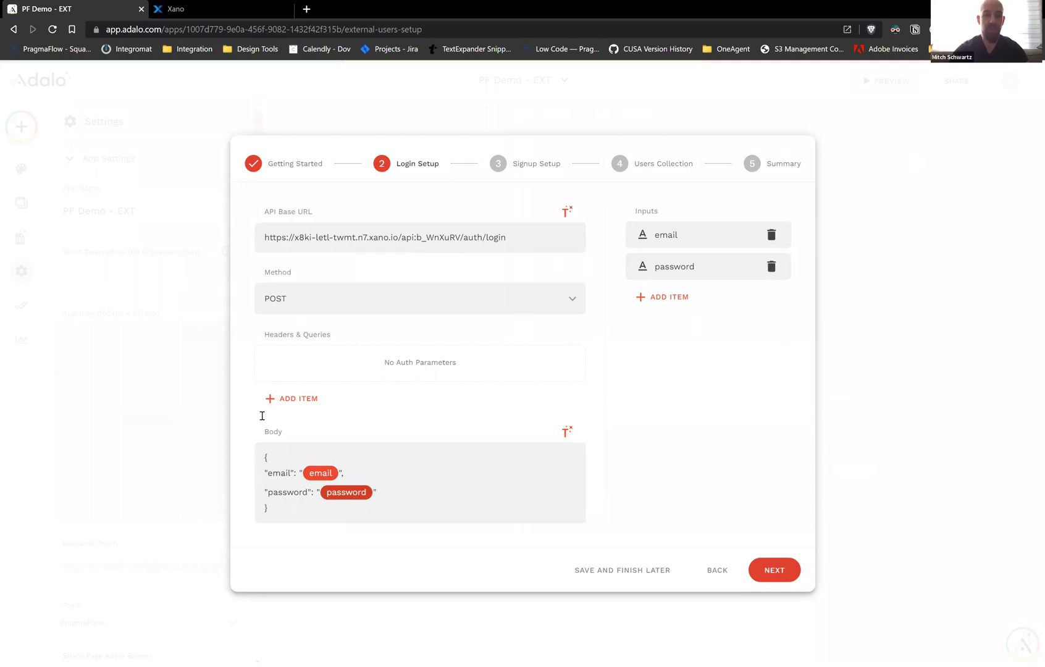
{"action": "left_click", "coordinate": [290, 398]}
{"action": "left_click", "coordinate": [321, 360]}
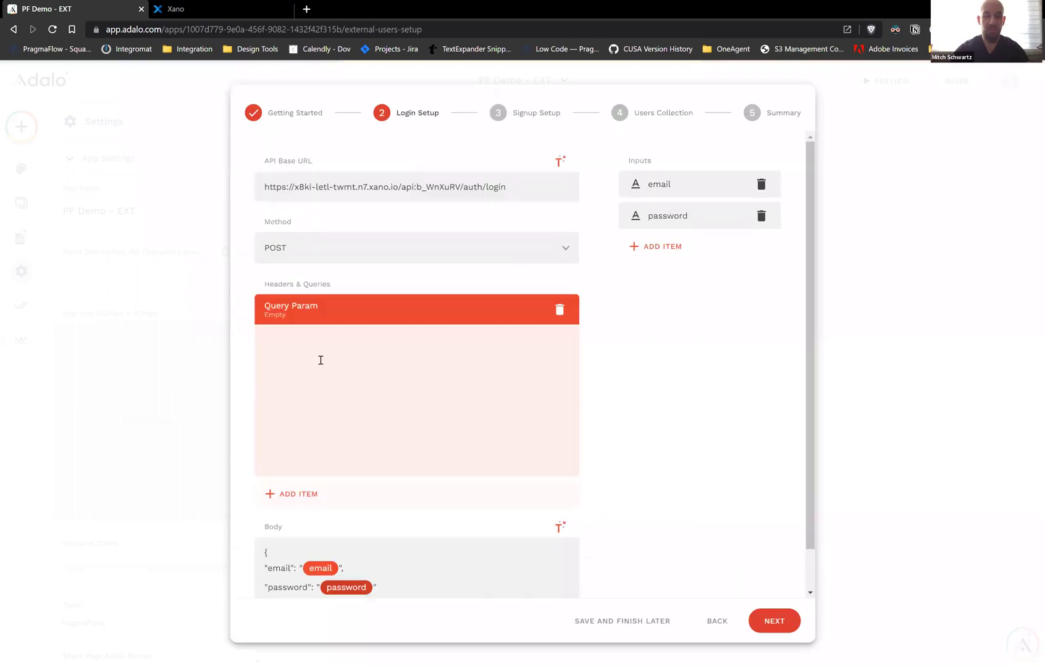
{"action": "type", "text": "email"}
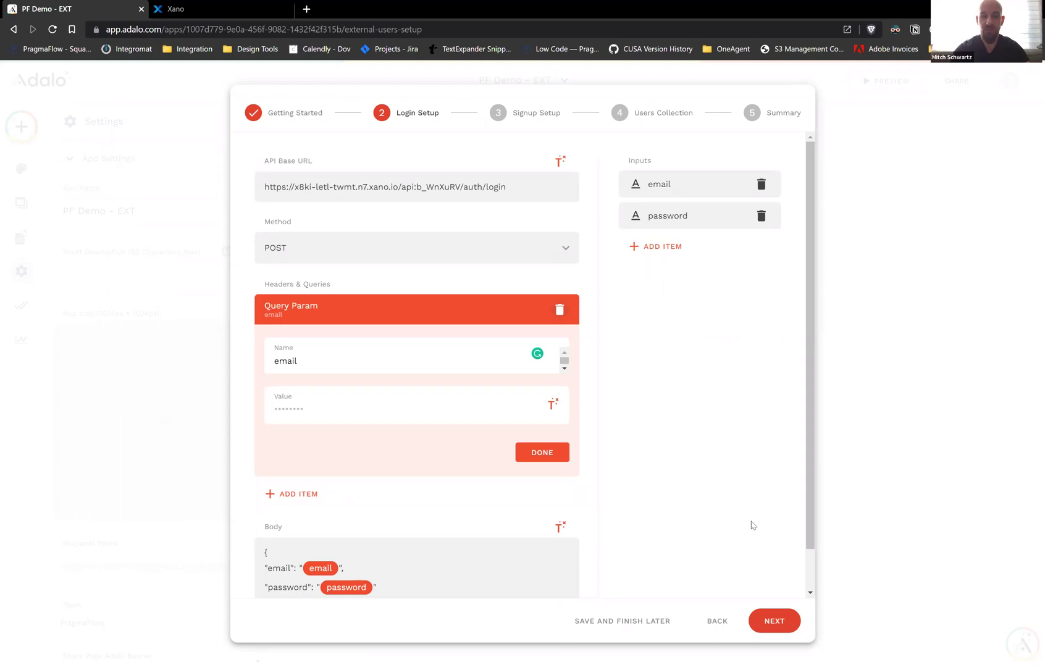
{"action": "left_click", "coordinate": [326, 482]}
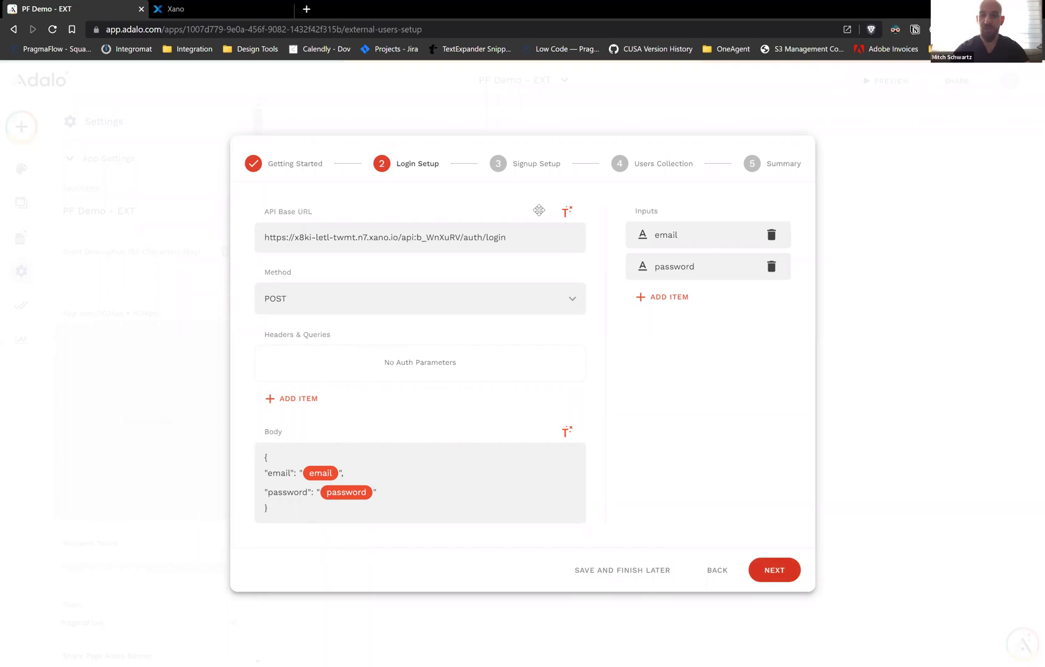
{"action": "left_click", "coordinate": [772, 570]}
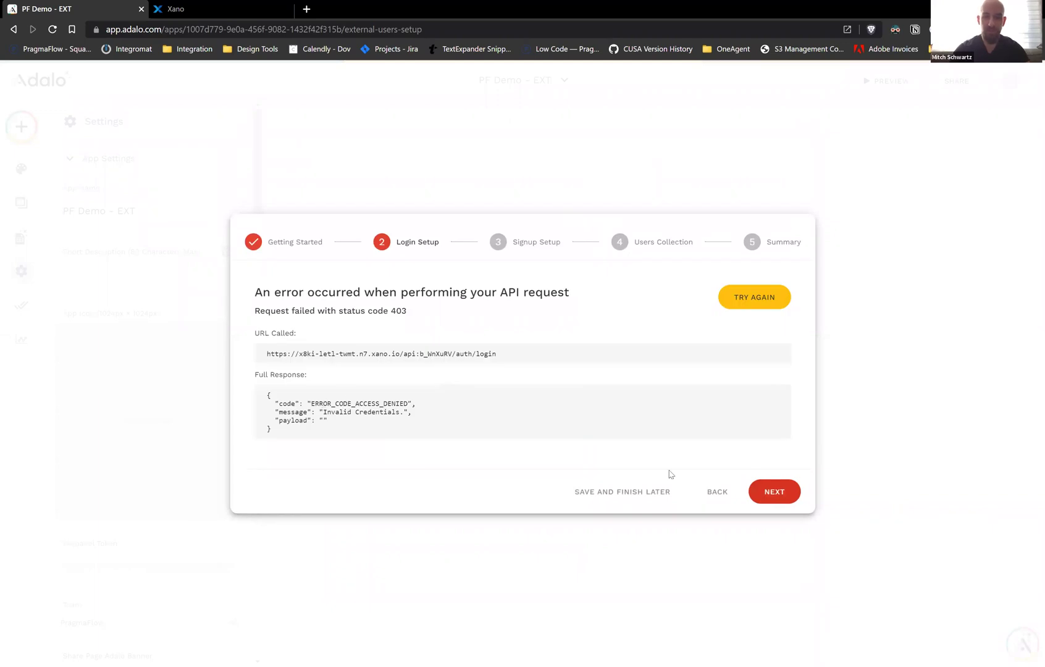
Leave the failed 403 invalid-credentials result and return to the Login Setup form
{"action": "left_click", "coordinate": [714, 493]}
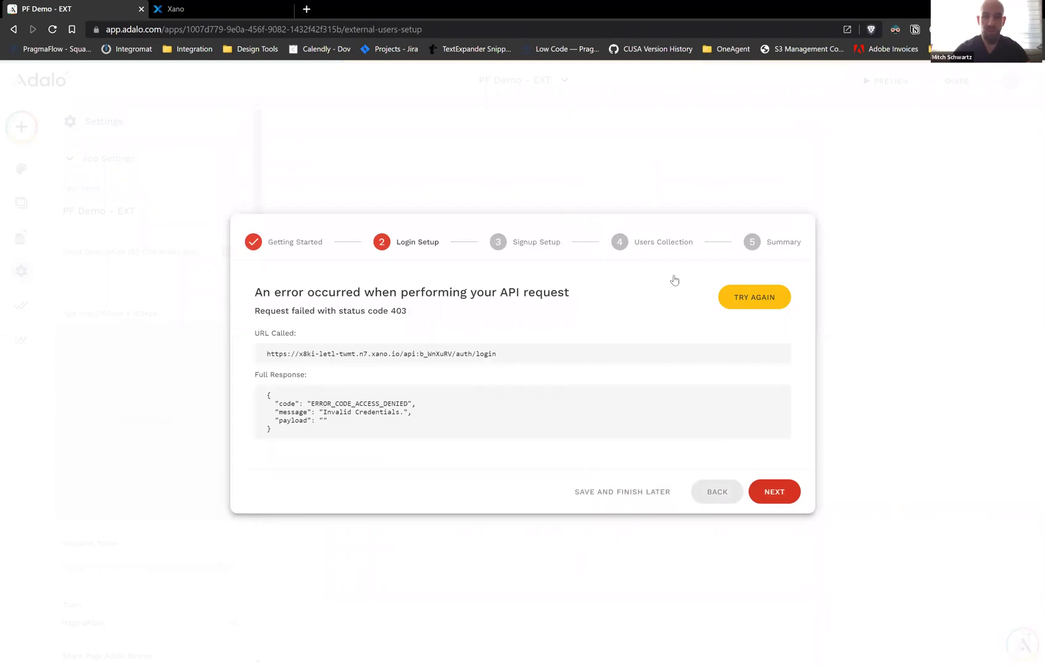
{"action": "left_click", "coordinate": [753, 303]}
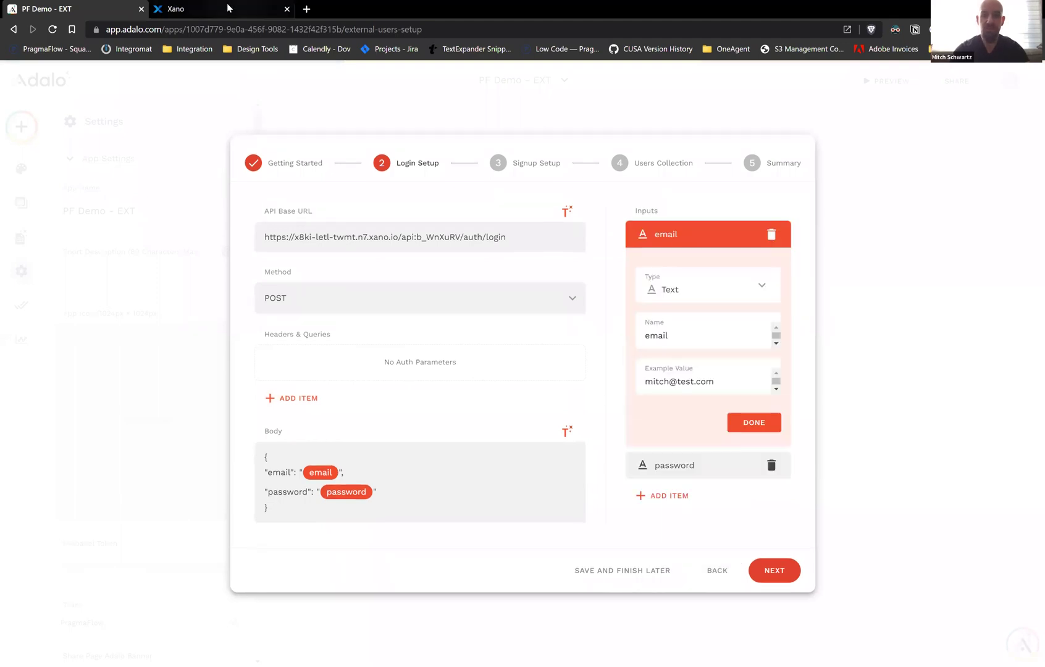
{"action": "key", "text": "ctrl+Tab"}
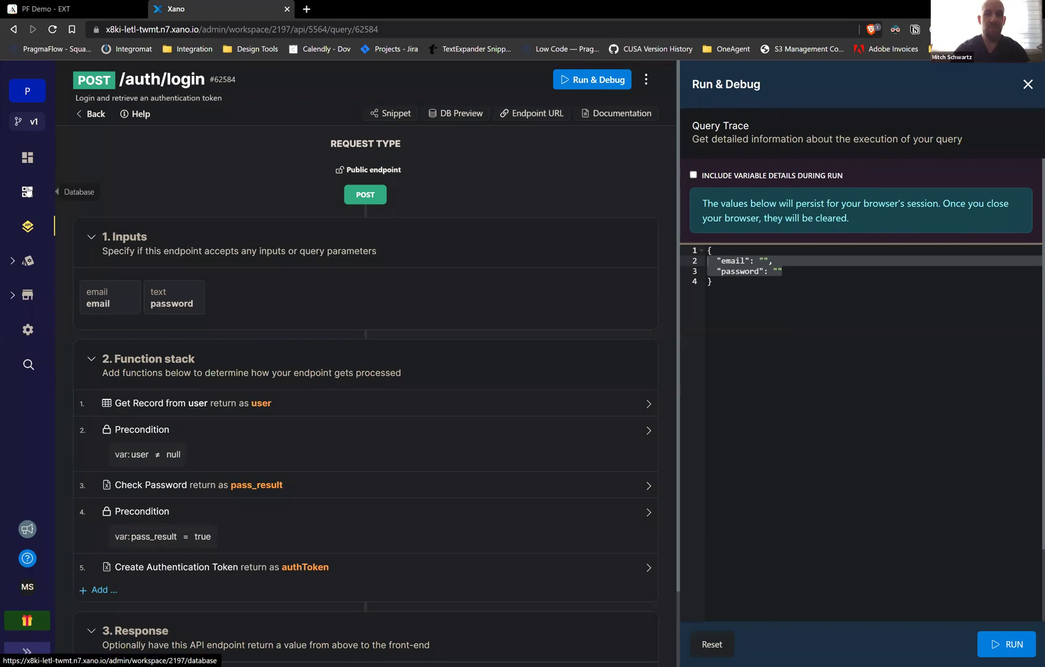
{"action": "middle_click", "coordinate": [28, 191]}
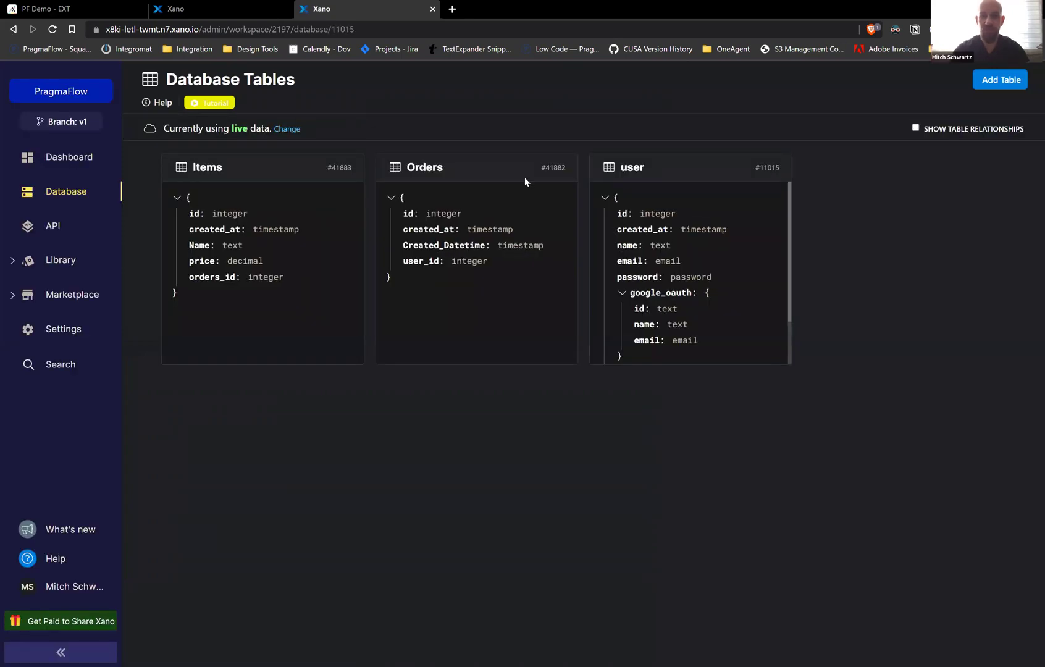
{"action": "double_click", "coordinate": [472, 177]}
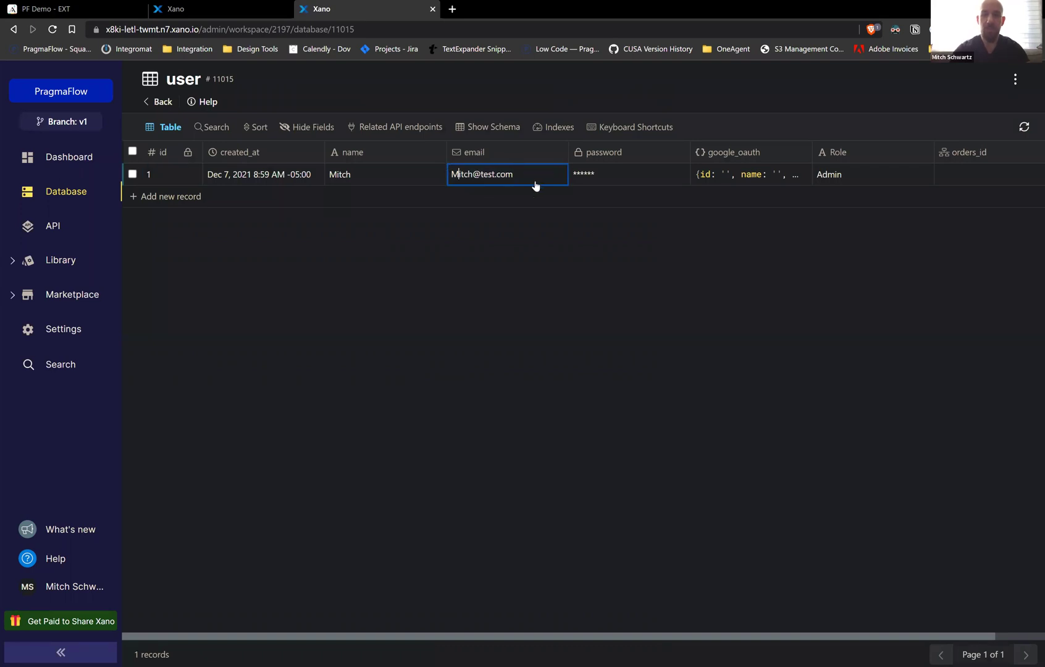
{"action": "key", "text": "Escape"}
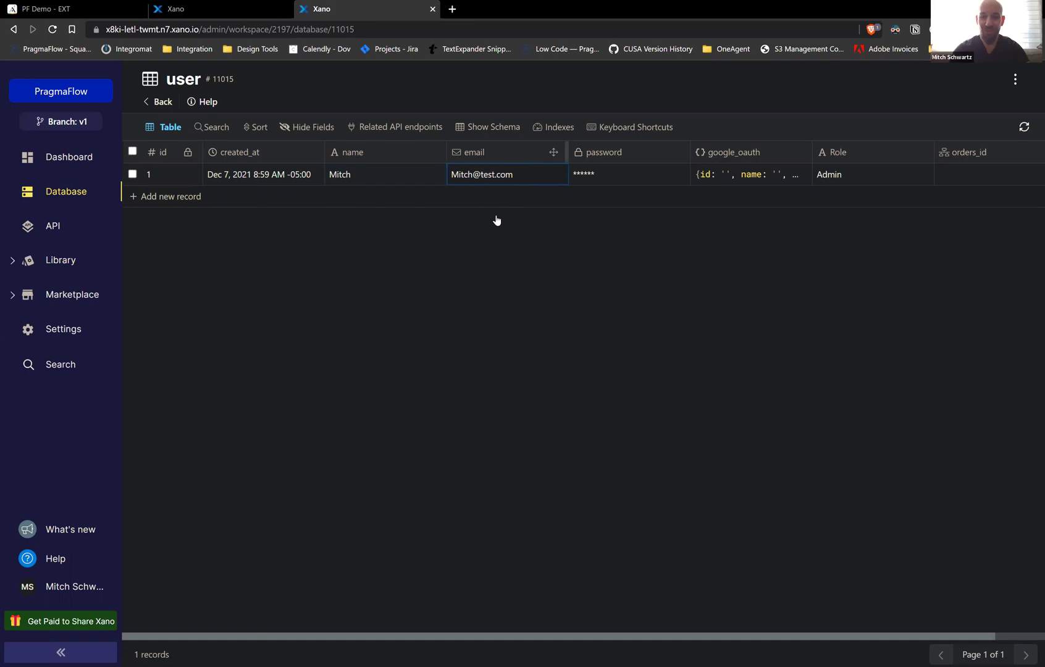
{"action": "right_click", "coordinate": [497, 252]}
{"action": "left_click", "coordinate": [492, 262]}
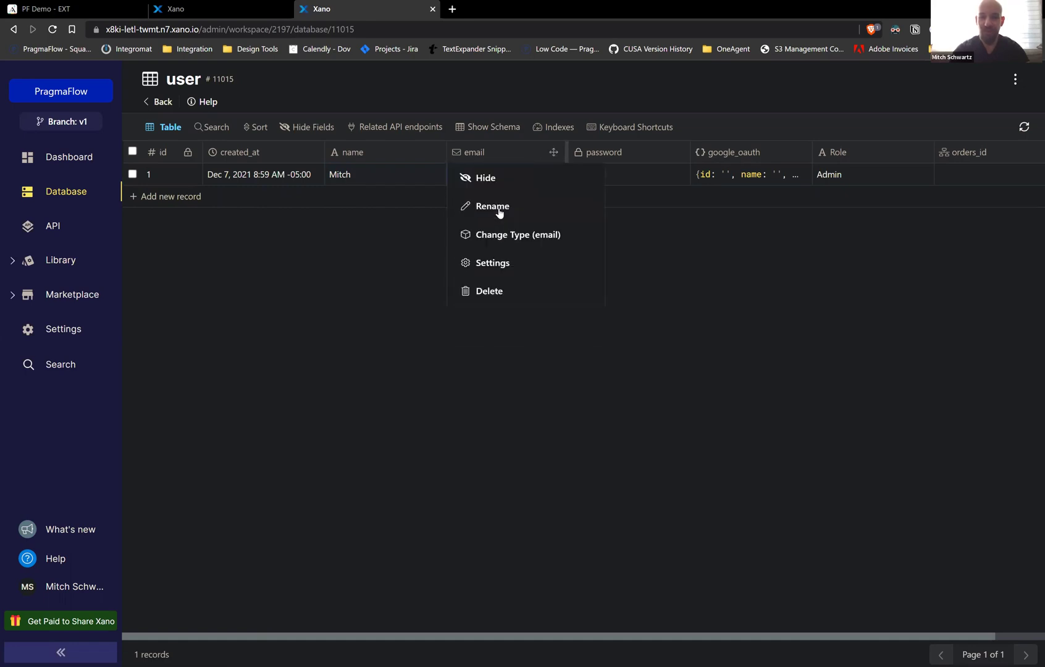
{"action": "left_click", "coordinate": [505, 236]}
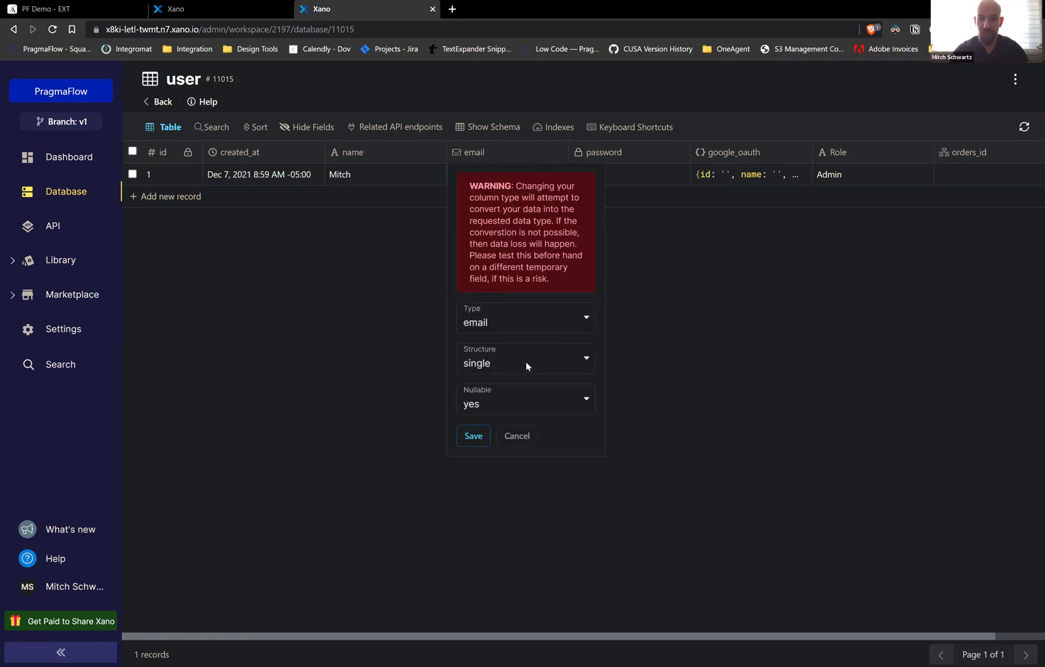
{"action": "left_click", "coordinate": [518, 436]}
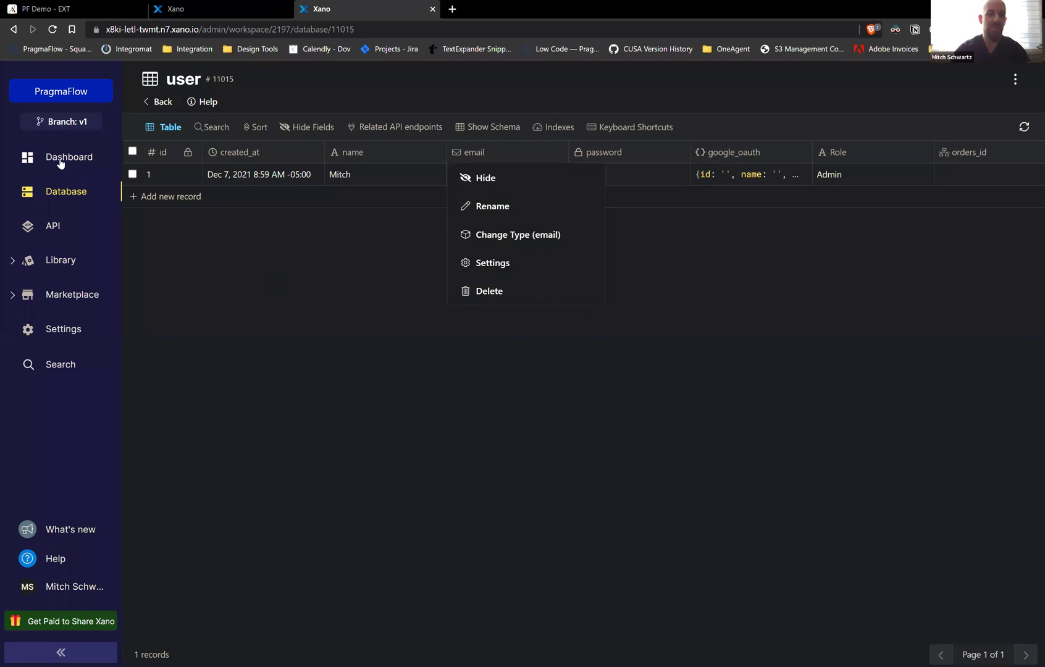
{"action": "left_click", "coordinate": [215, 13]}
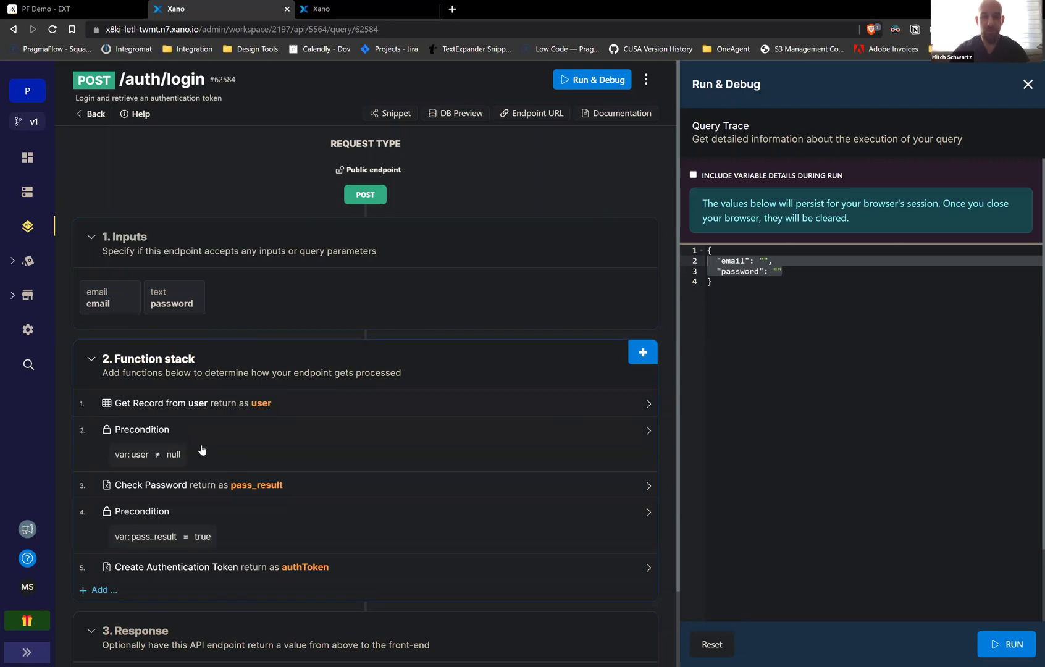
Add a to_lower filter to the Get Record step's field_value and save it
{"action": "left_click", "coordinate": [274, 431]}
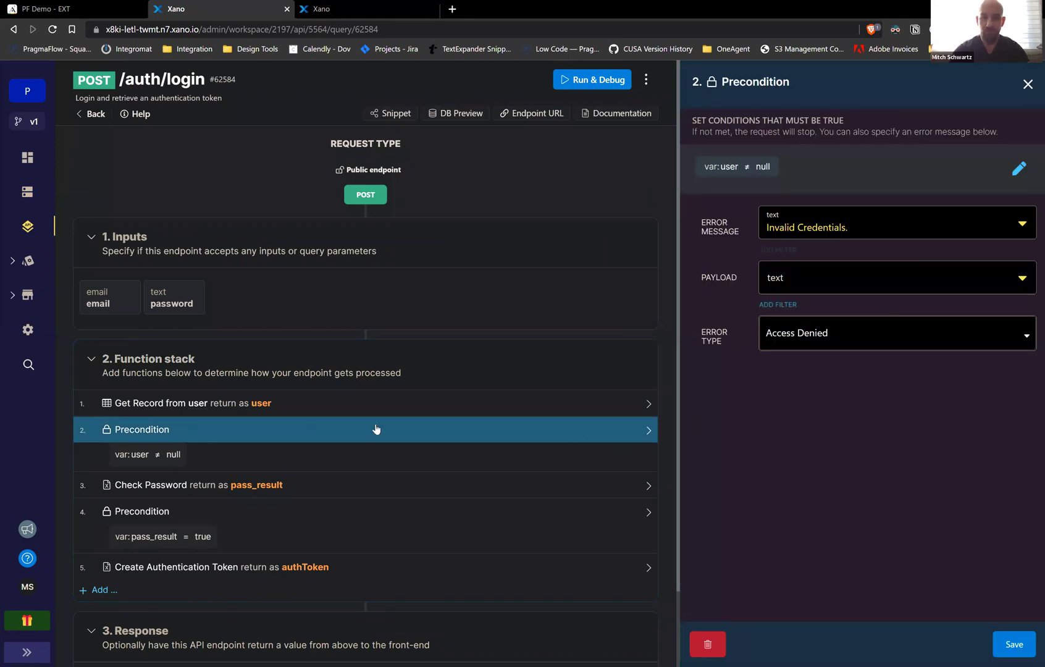
{"action": "left_click", "coordinate": [377, 402]}
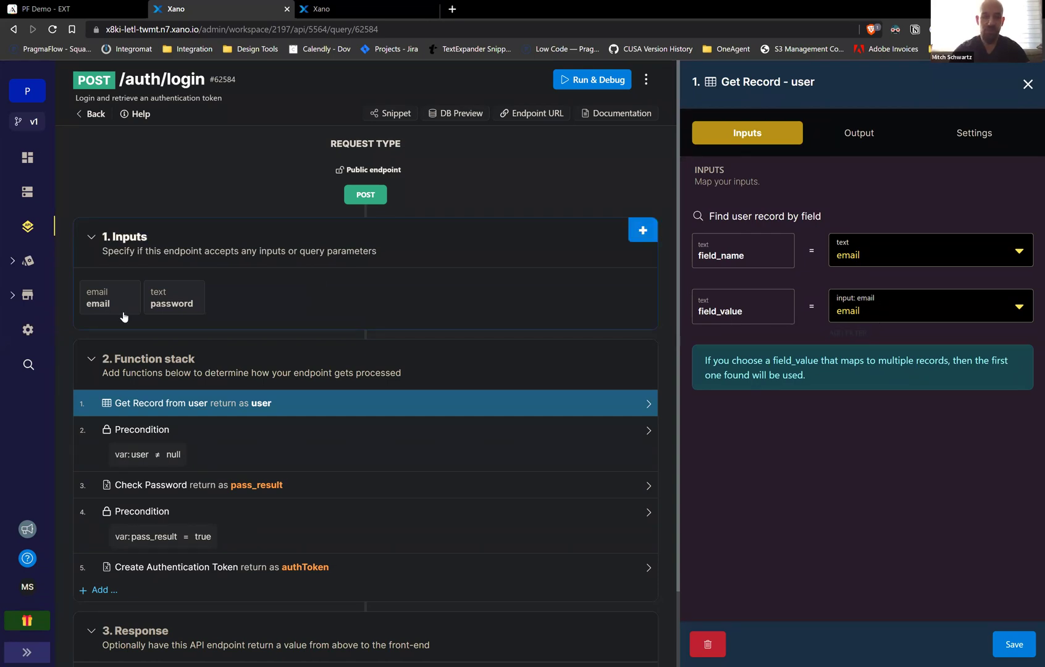
{"action": "left_click", "coordinate": [849, 333]}
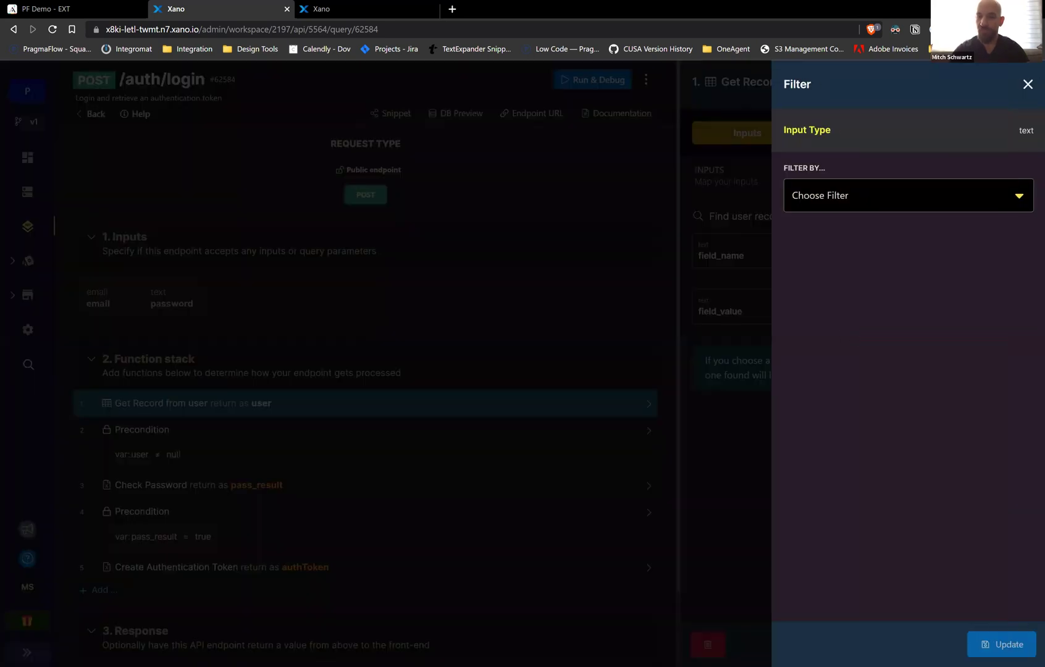
{"action": "left_click", "coordinate": [907, 195]}
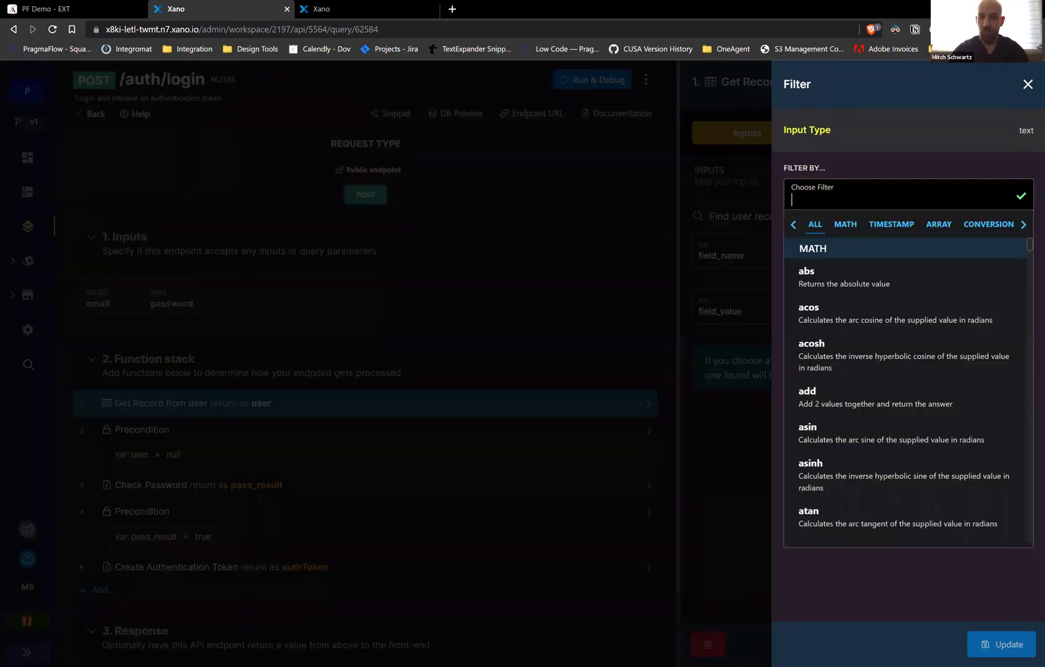
{"action": "type", "text": "lo"}
{"action": "left_click", "coordinate": [838, 334]}
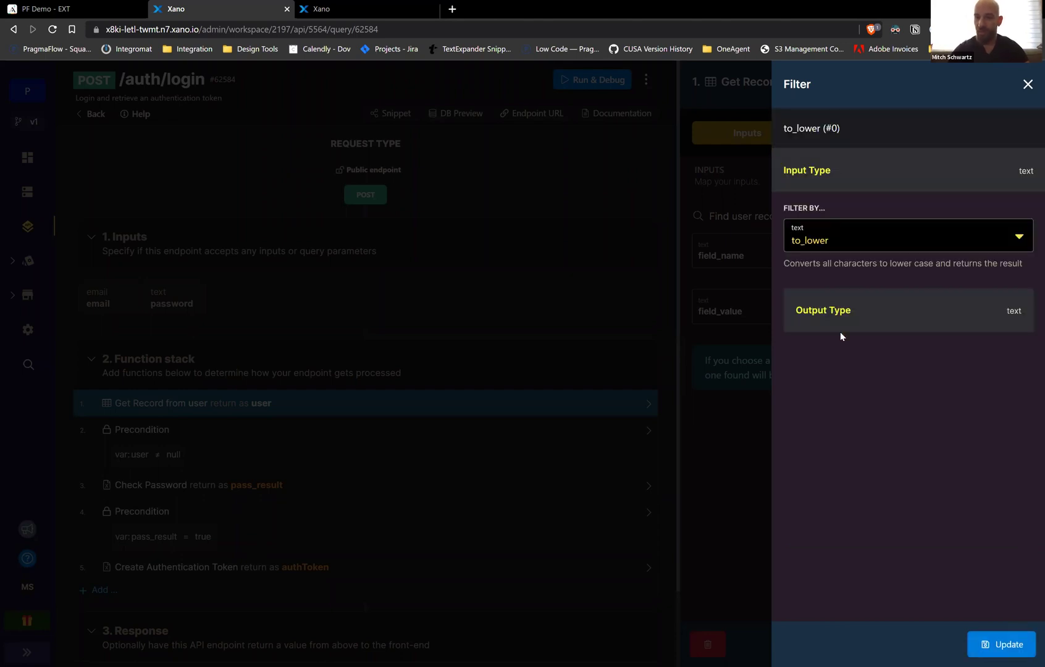
{"action": "left_click", "coordinate": [1001, 645]}
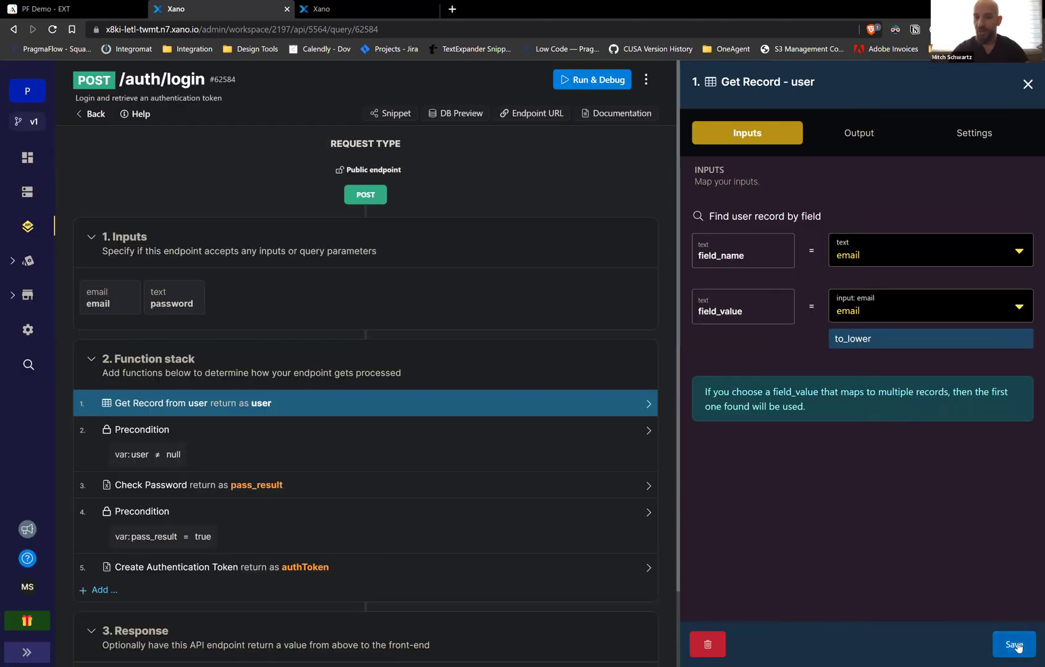
{"action": "left_click", "coordinate": [1016, 644]}
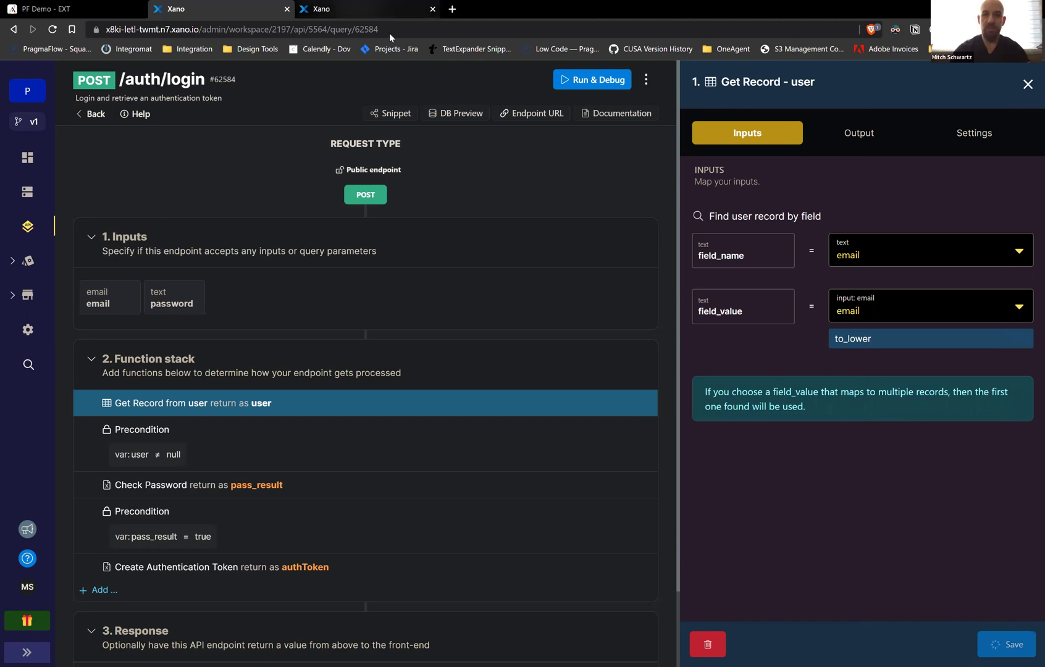
Retest the login request in Adalo, which again fails with 403 Invalid Credentials
{"action": "key", "text": "ctrl+Tab"}
{"action": "left_click", "coordinate": [219, 7]}
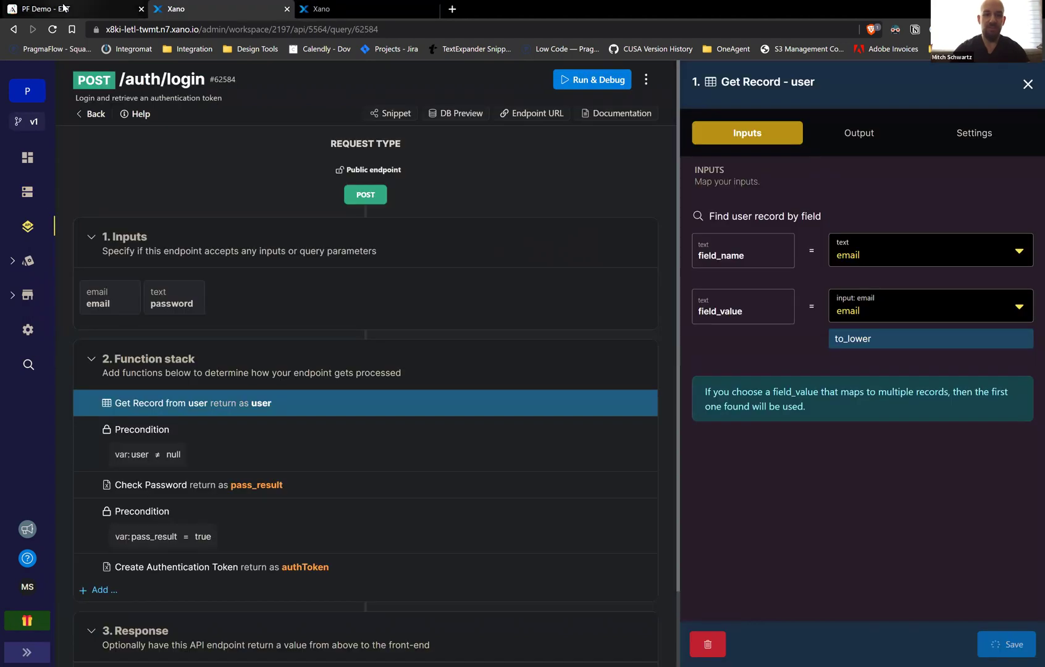
{"action": "key", "text": "ctrl+shift+Tab"}
{"action": "left_click", "coordinate": [773, 570]}
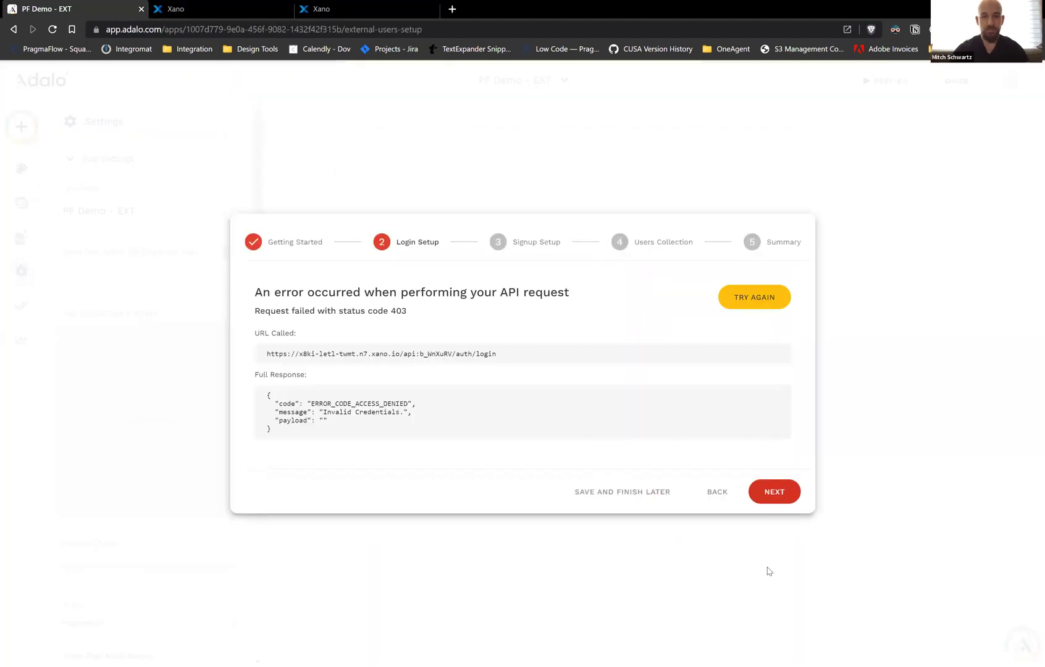
{"action": "left_click", "coordinate": [717, 493]}
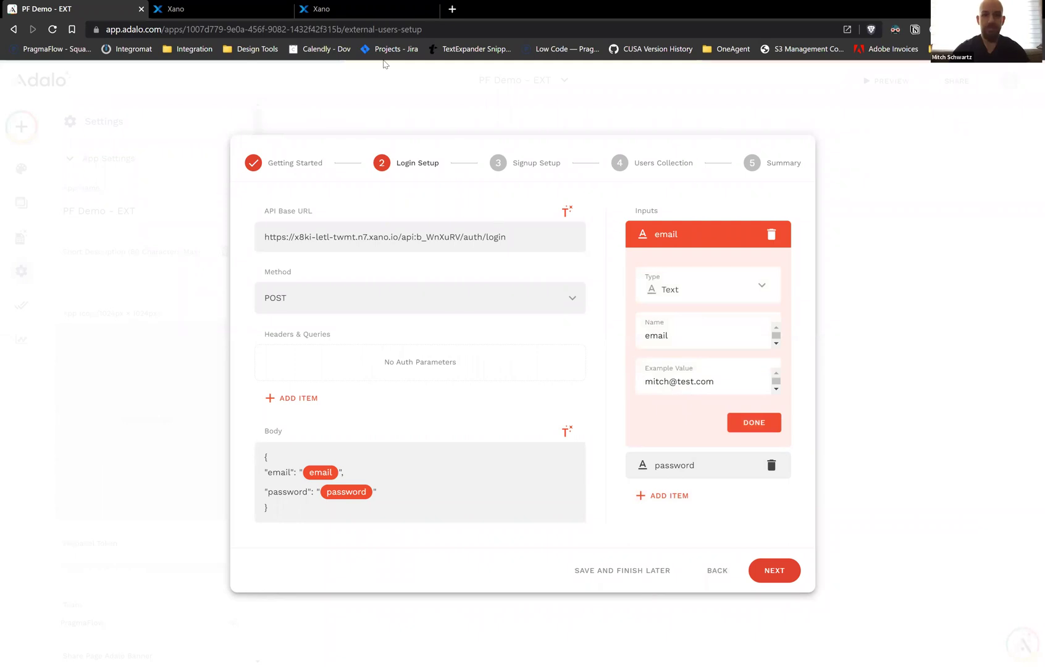
{"action": "key", "text": "ctrl+Tab"}
{"action": "key", "text": "ctrl+Tab"}
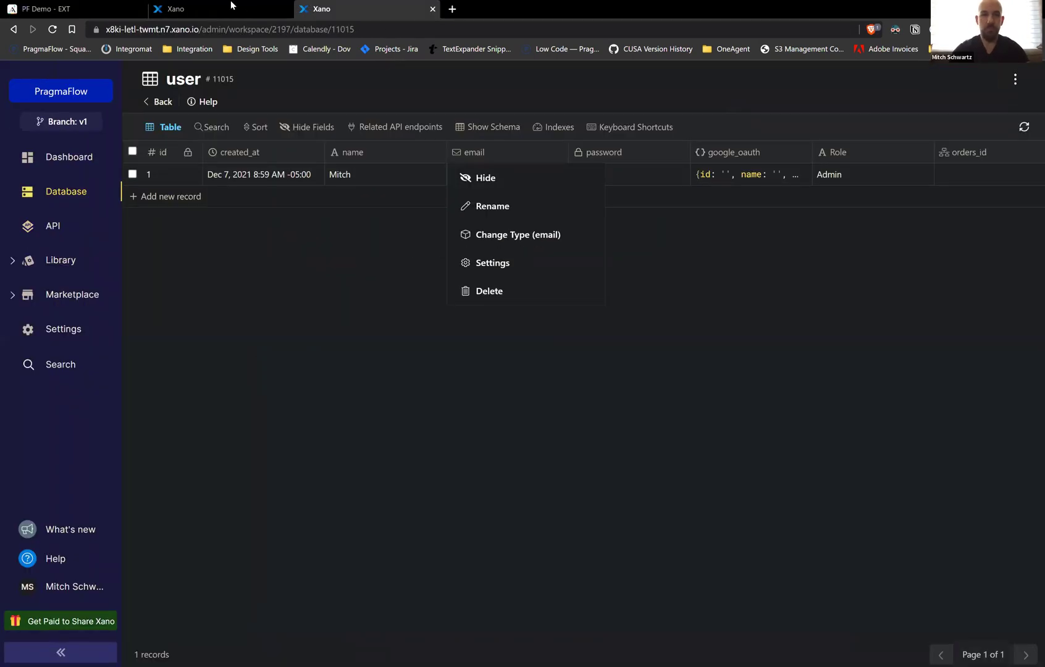
Compare the Get Record step's email lookup in Xano with the email example in the Adalo wizard
{"action": "key", "text": "ctrl+shift+Tab"}
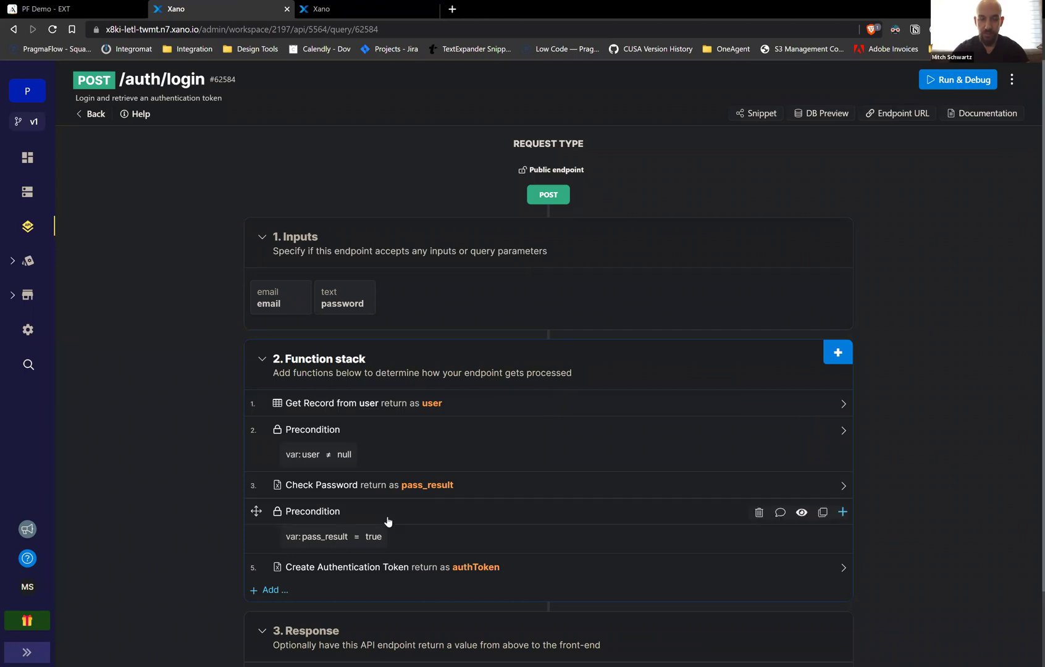
{"action": "left_click", "coordinate": [490, 405]}
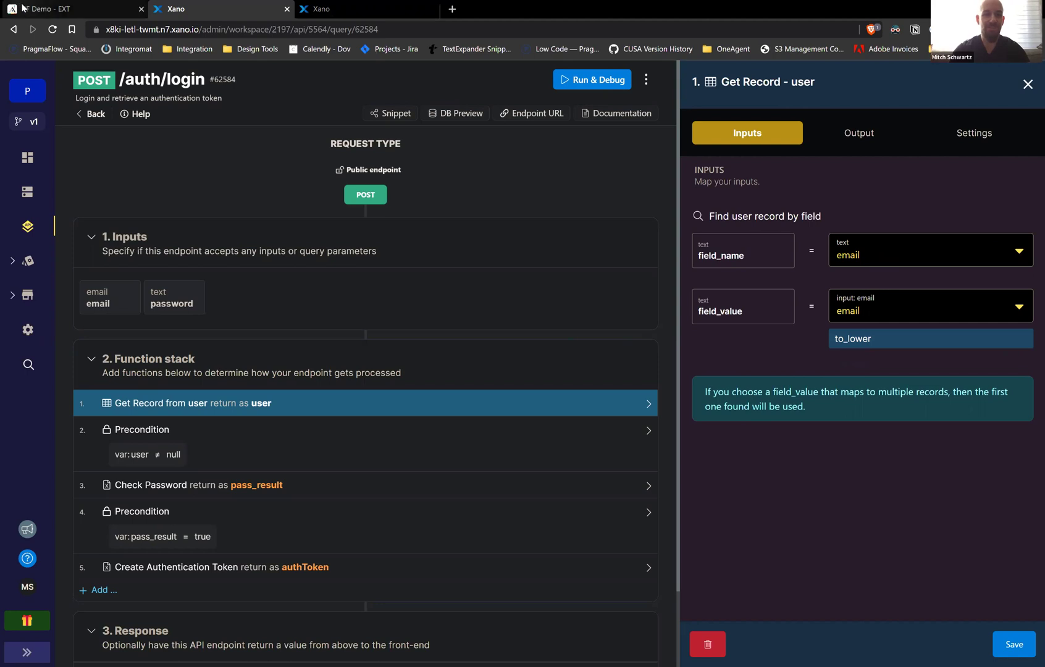
{"action": "left_click", "coordinate": [74, 9]}
{"action": "left_click", "coordinate": [649, 381]}
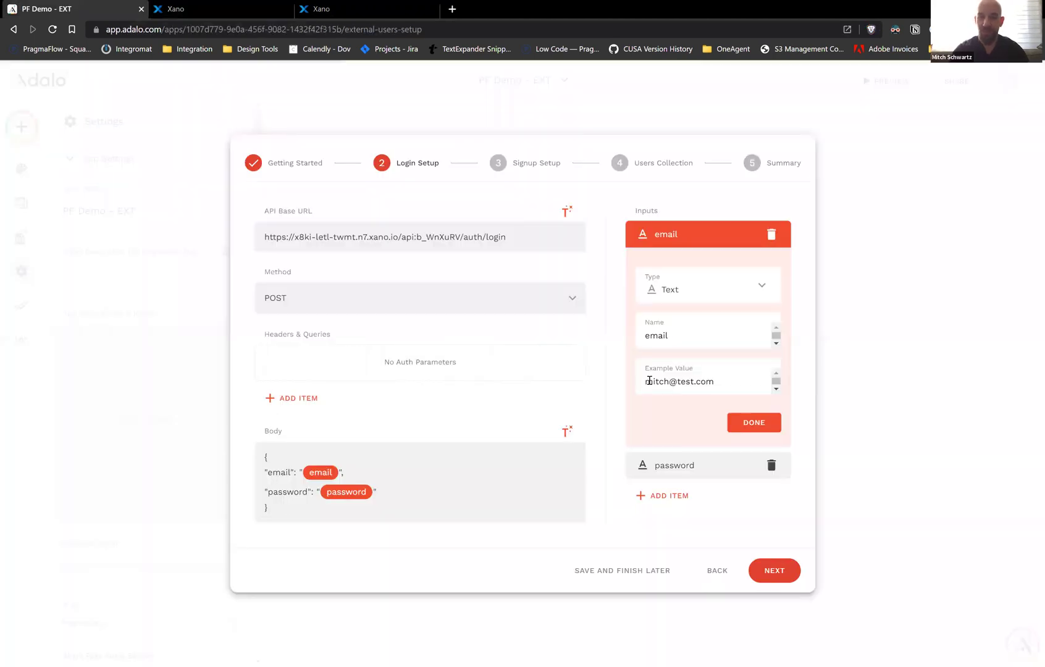
Lowercase the first letter of the stored user email in Xano's user table and save the record
{"action": "left_click", "coordinate": [346, 9]}
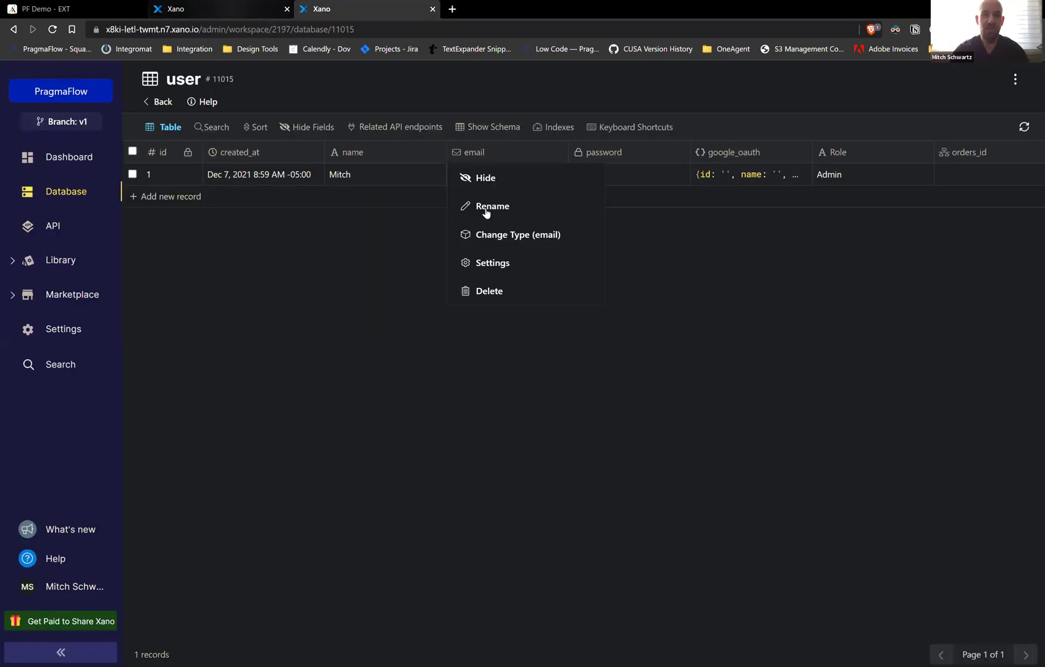
{"action": "left_click", "coordinate": [345, 173]}
{"action": "left_click", "coordinate": [455, 175]}
{"action": "left_click", "coordinate": [459, 175]}
{"action": "key", "text": "BackSpace"}
{"action": "type", "text": "mitch@test.com"}
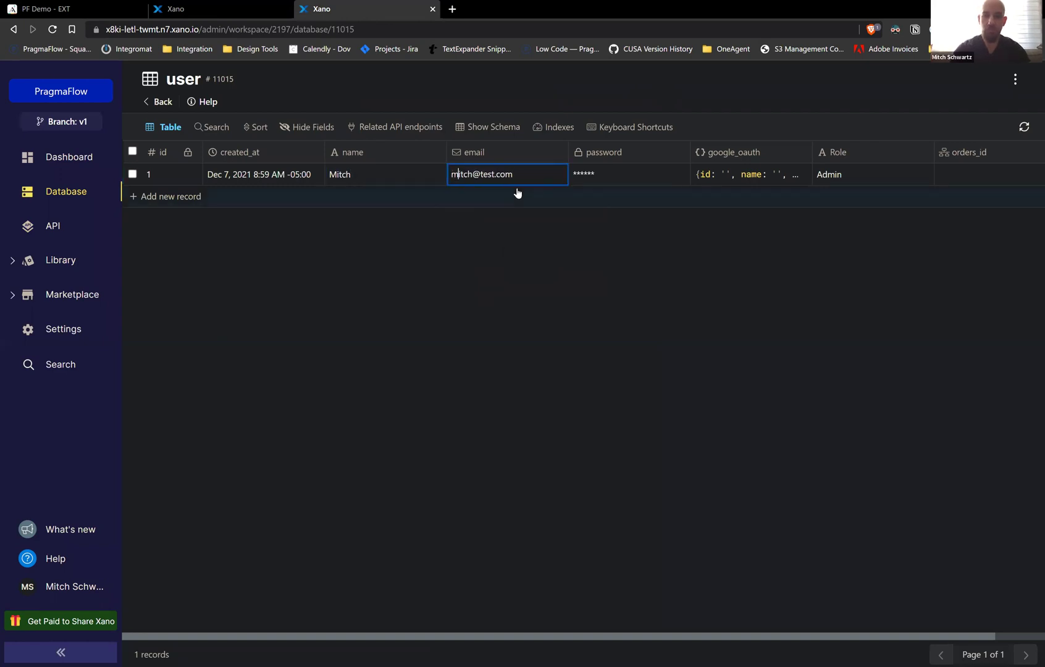
{"action": "left_click", "coordinate": [537, 258]}
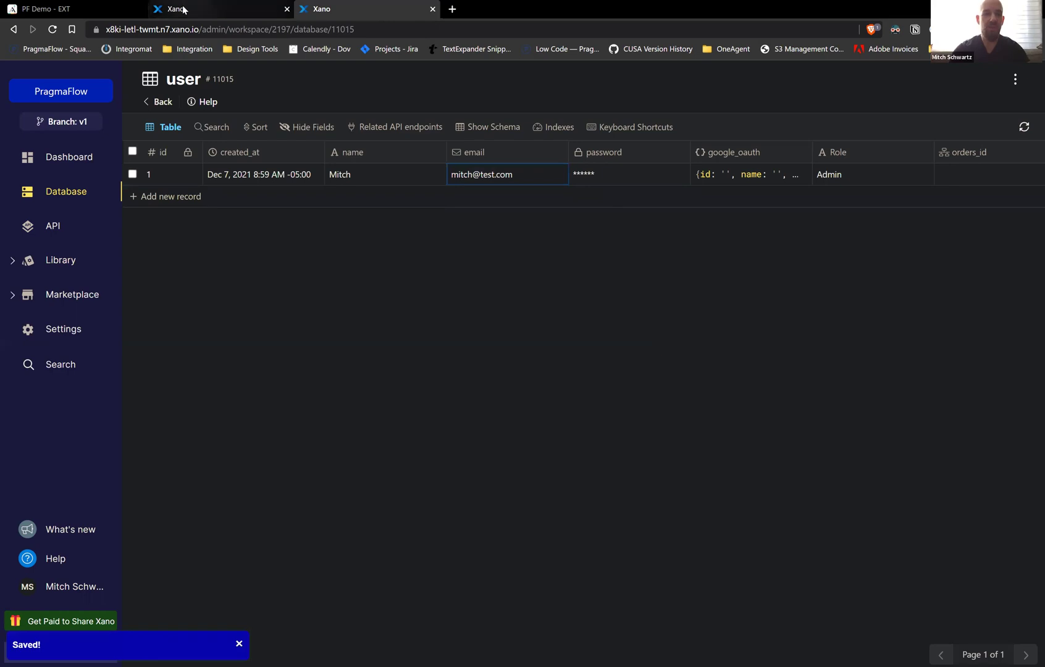
{"action": "left_click", "coordinate": [184, 9]}
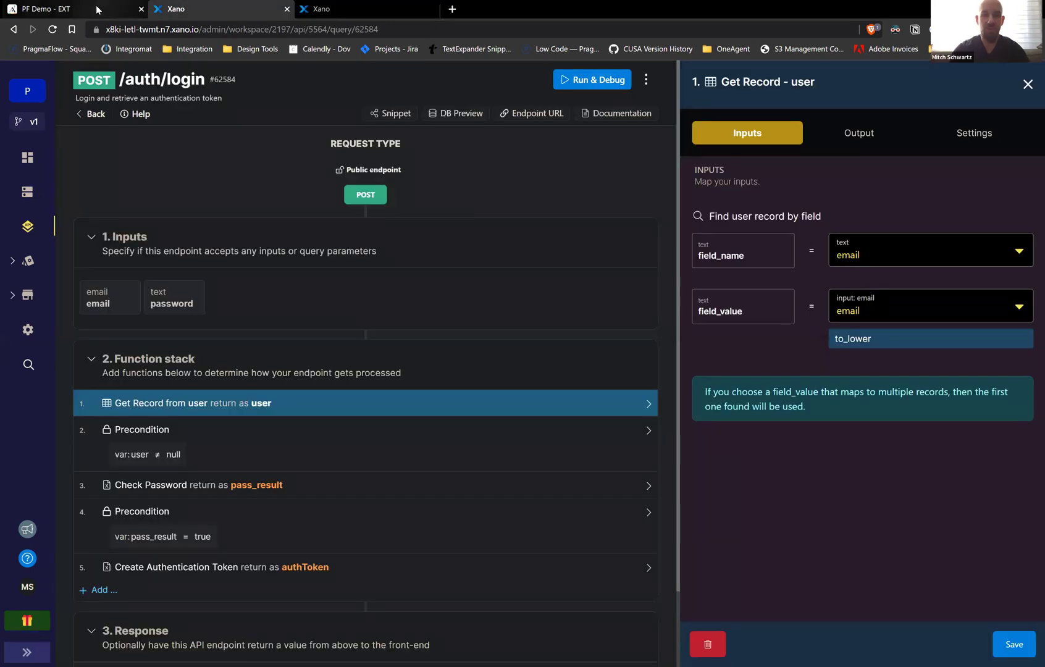
{"action": "left_click", "coordinate": [100, 8]}
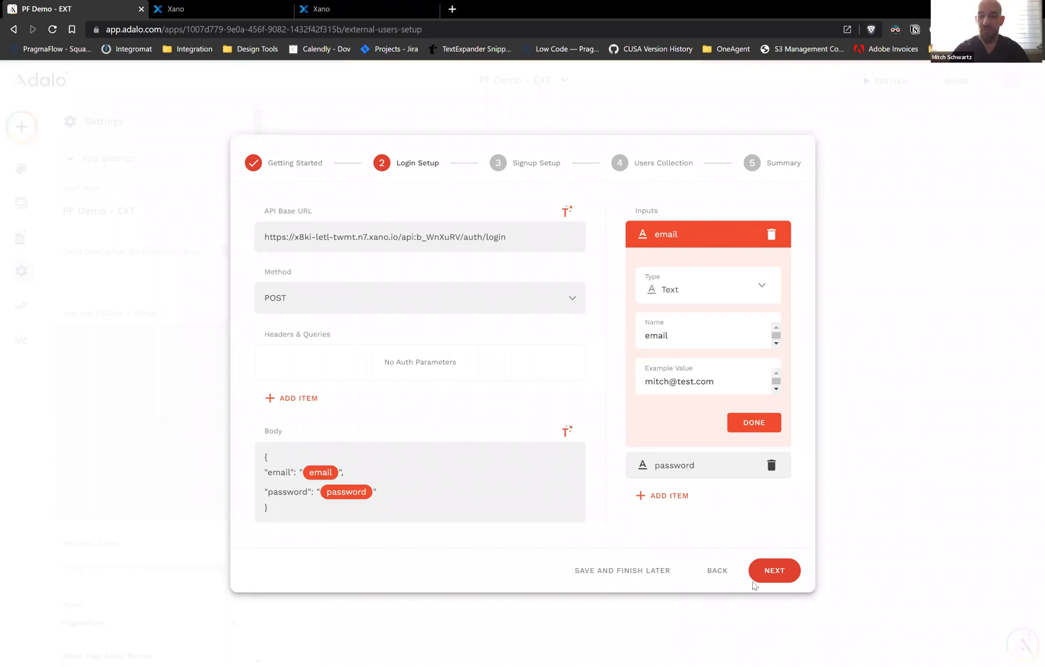
Retest the Adalo login request and read the new 400 weak-password error
{"action": "left_click", "coordinate": [774, 572]}
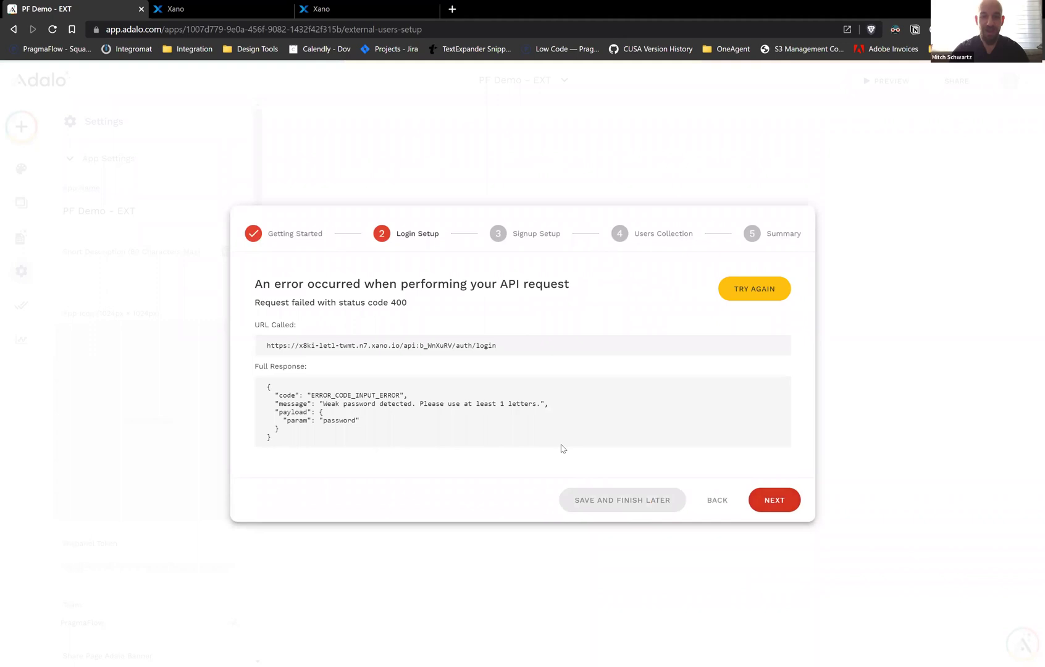
{"action": "left_click", "coordinate": [718, 500]}
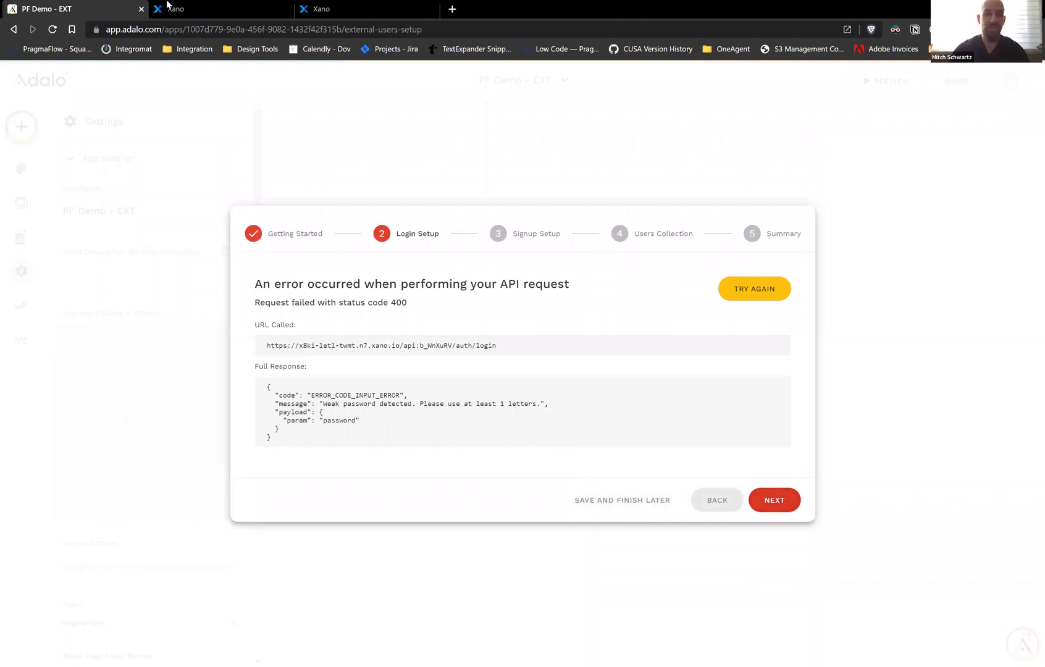
{"action": "key", "text": "ctrl+Tab"}
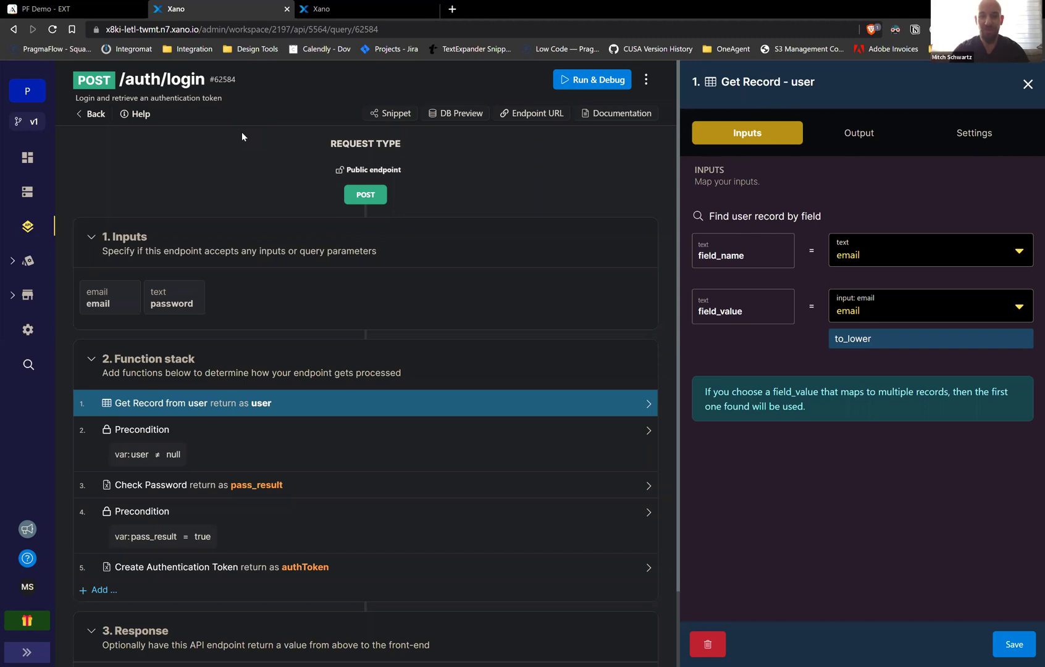
Enter and save a new password for the test user in Xano's user table
{"action": "key", "text": "ctrl+Tab"}
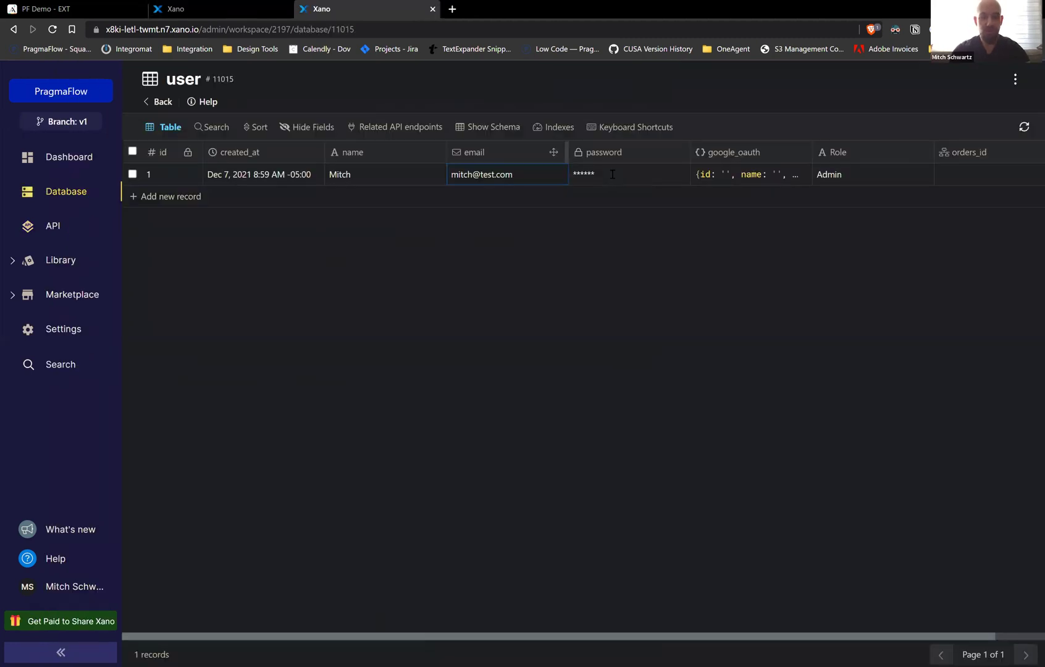
{"action": "left_click", "coordinate": [612, 174]}
{"action": "type", "text": "123"}
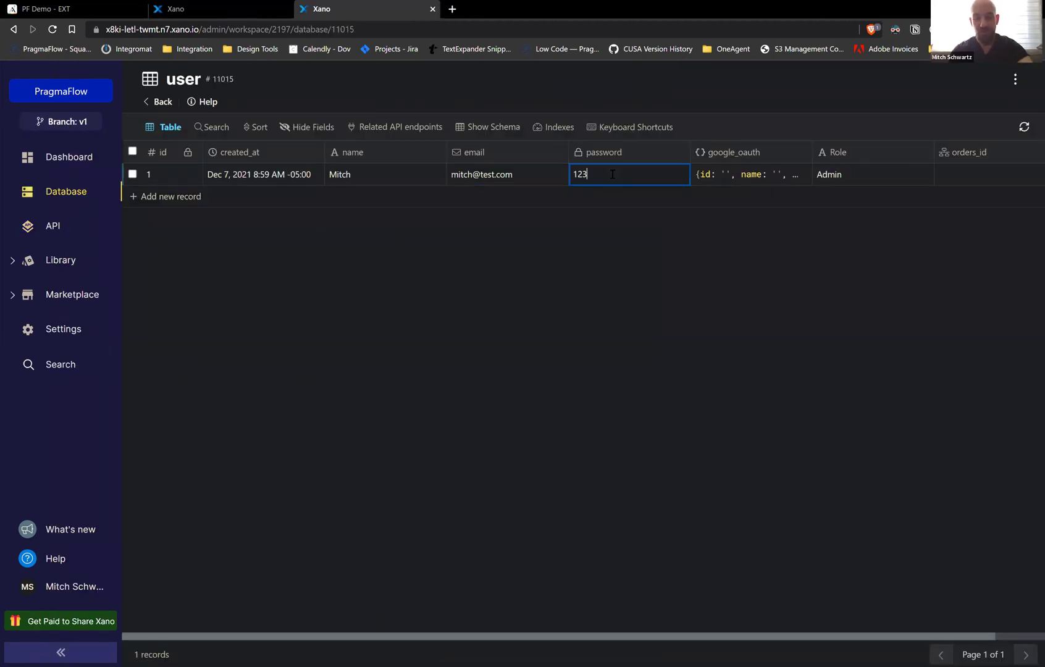
{"action": "type", "text": "4567q"}
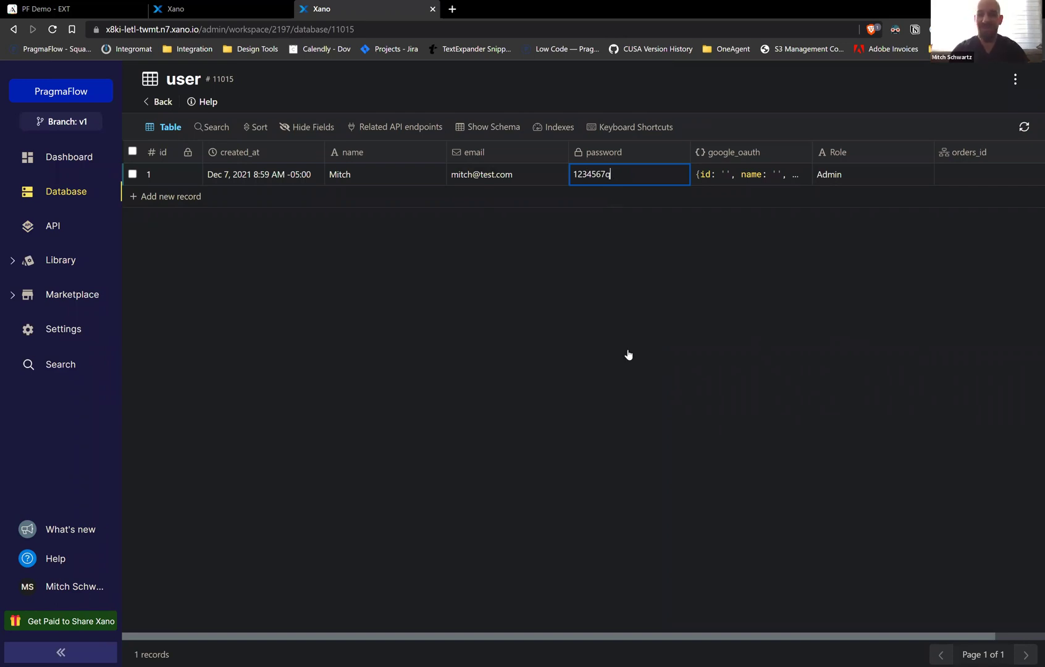
{"action": "key", "text": "Return"}
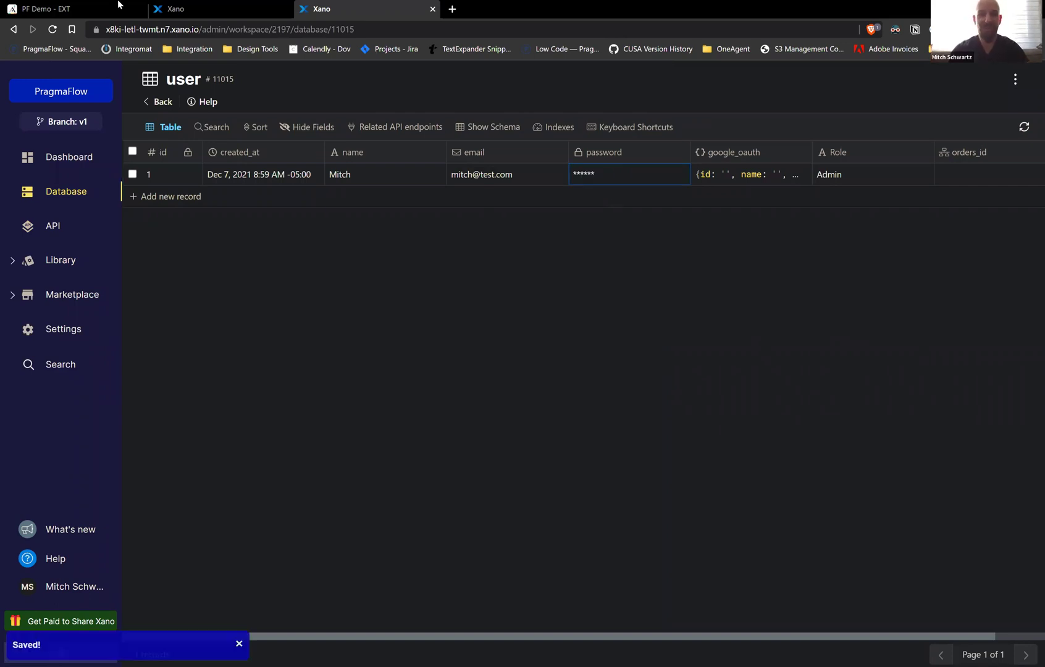
{"action": "left_click", "coordinate": [179, 9]}
{"action": "key", "text": "ctrl+shift+Tab"}
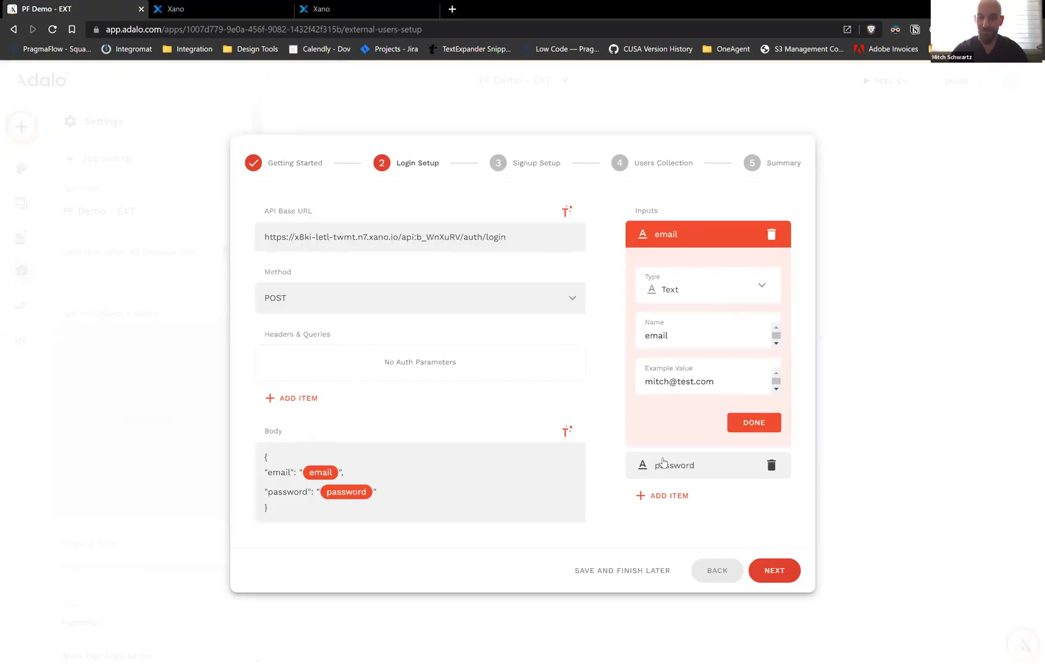
Update the password input's example value to match the new password and rerun the login test
{"action": "left_click", "coordinate": [699, 465]}
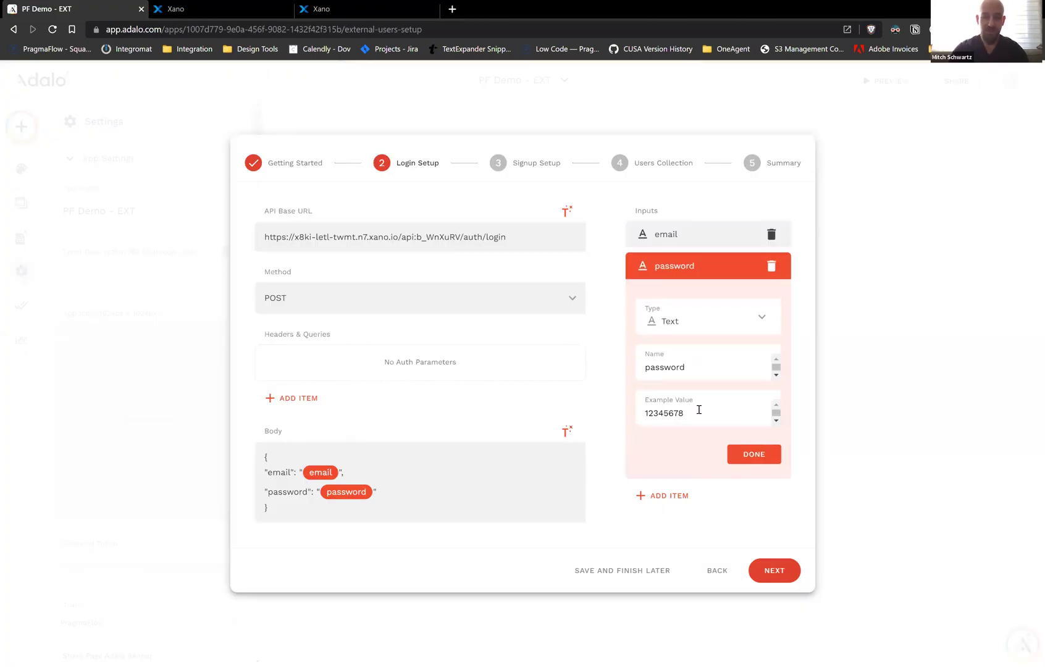
{"action": "key", "text": "BackSpace"}
{"action": "type", "text": "q"}
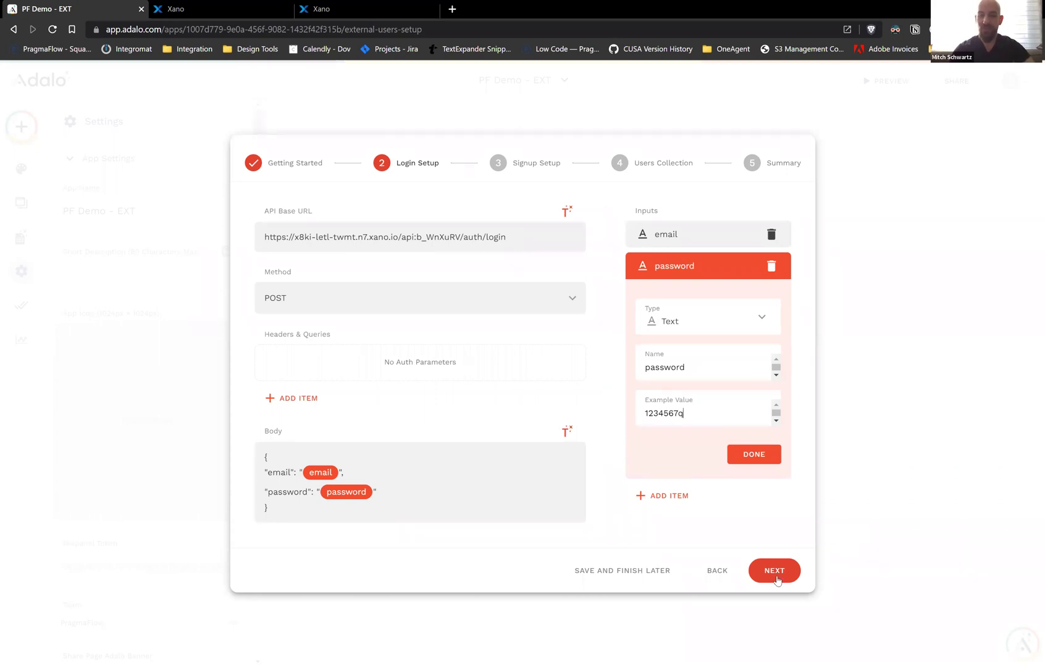
{"action": "left_click", "coordinate": [775, 571]}
{"action": "left_click", "coordinate": [776, 571]}
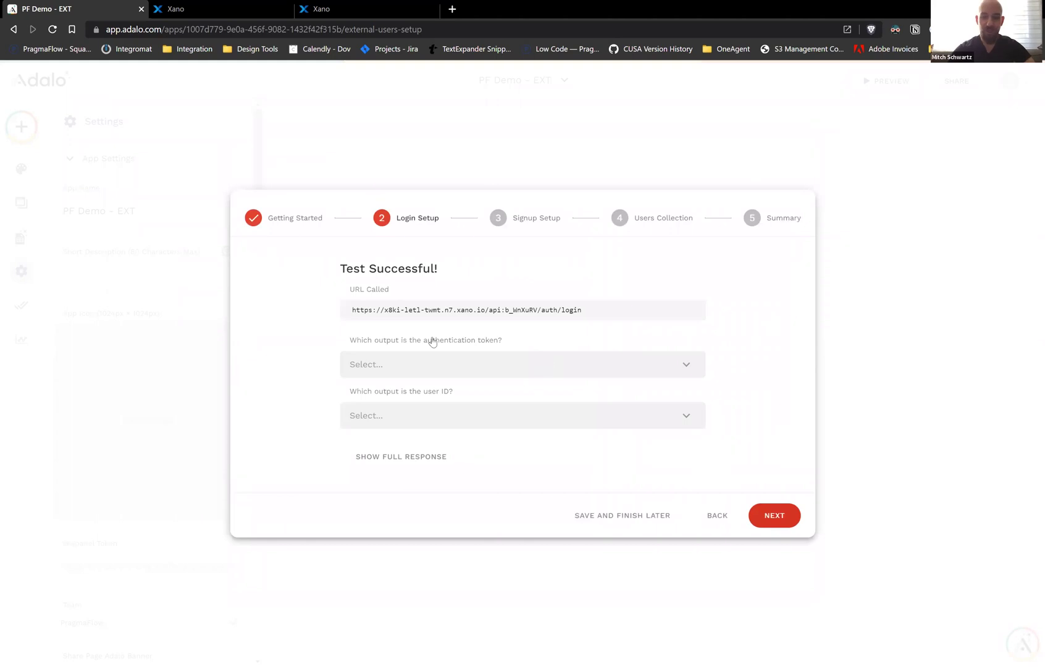
Map both the authentication token and user ID outputs to authToken after checking the full response
{"action": "left_click", "coordinate": [401, 367]}
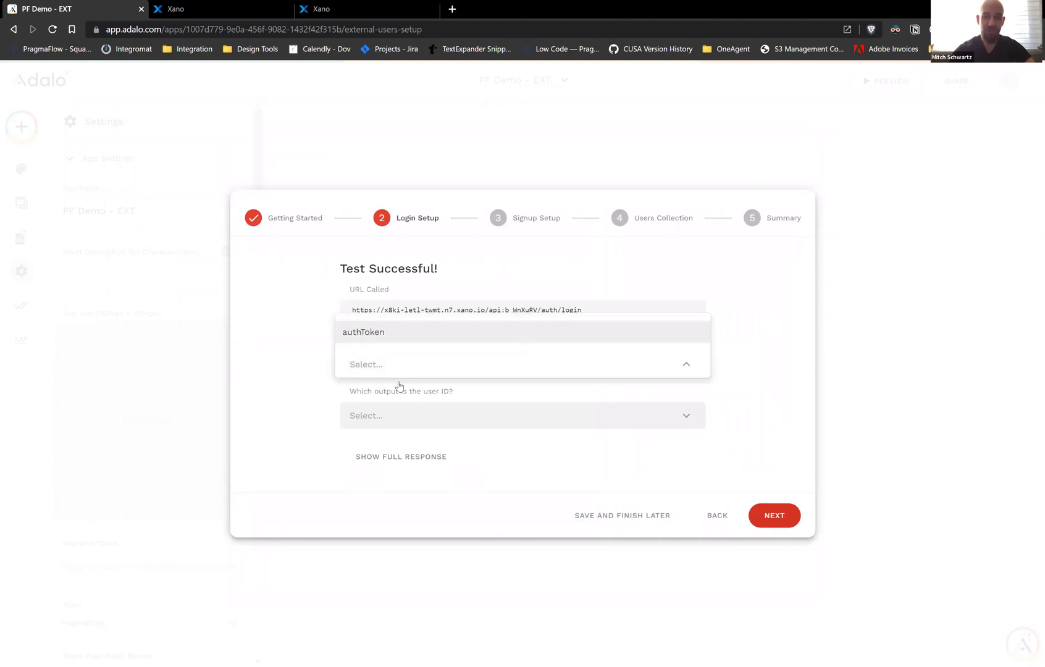
{"action": "left_click", "coordinate": [430, 423]}
{"action": "left_click", "coordinate": [415, 457]}
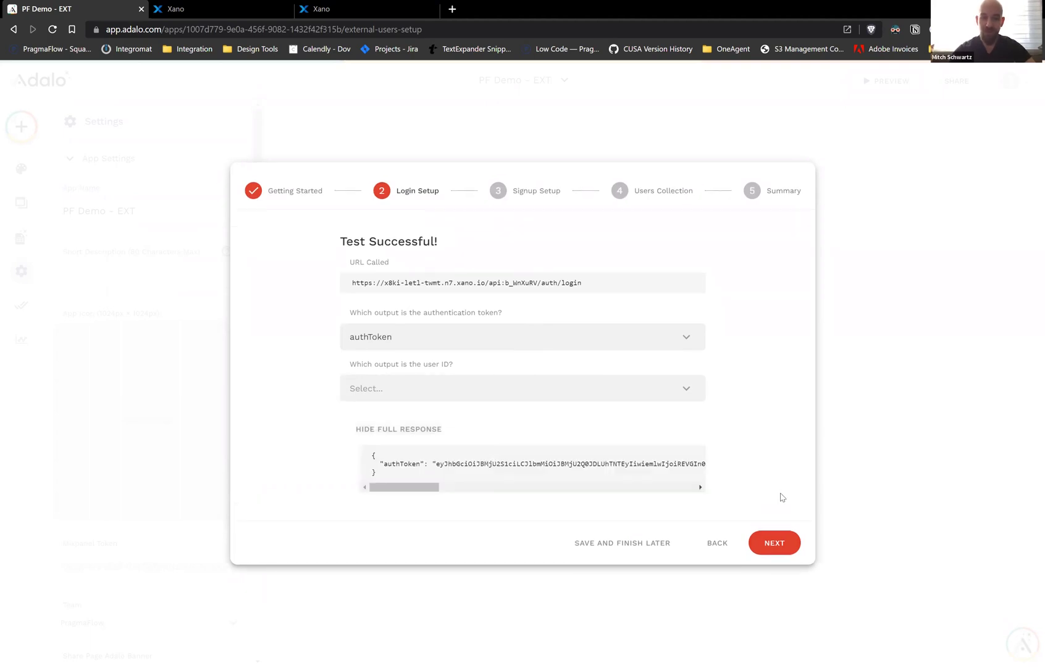
{"action": "left_click_drag", "start_coordinate": [748, 461], "coordinate": [730, 437]}
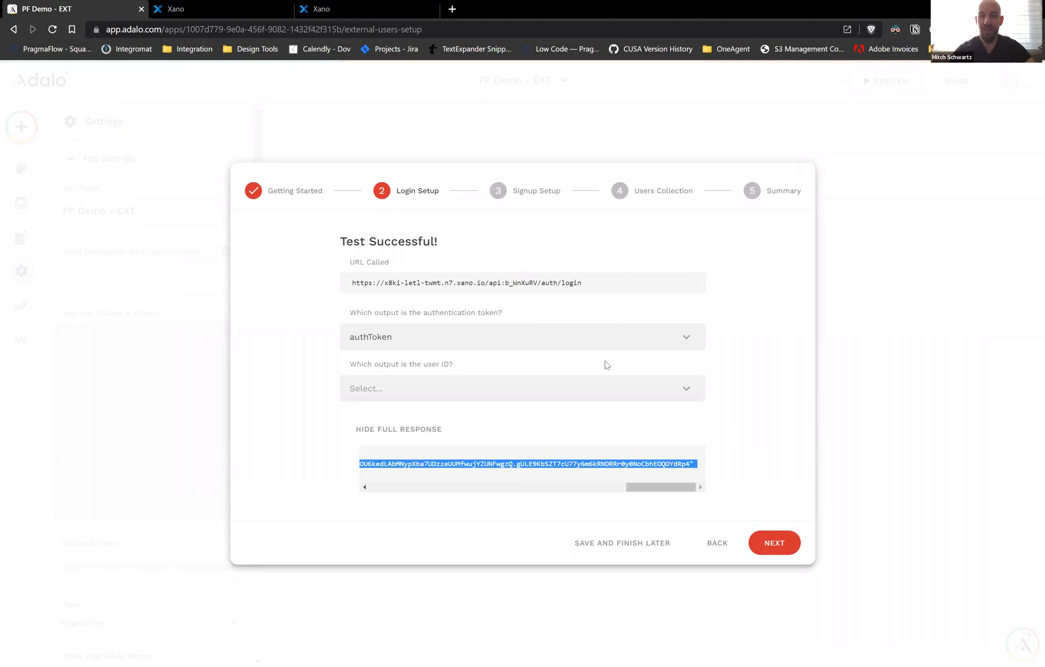
{"action": "left_click", "coordinate": [548, 383]}
{"action": "left_click", "coordinate": [525, 362]}
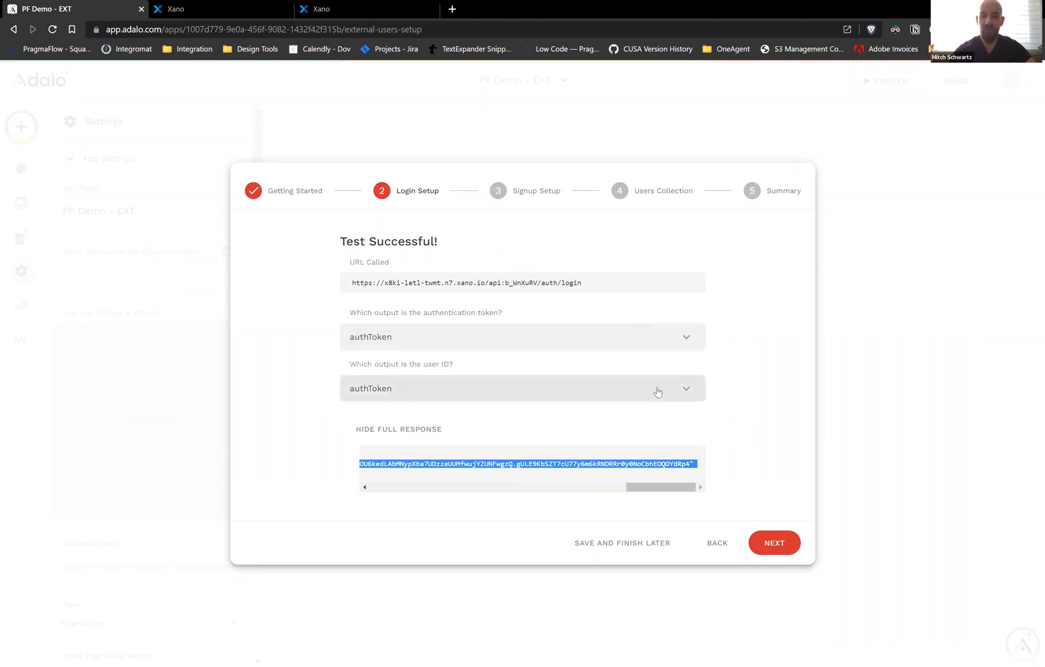
{"action": "left_click", "coordinate": [233, 7]}
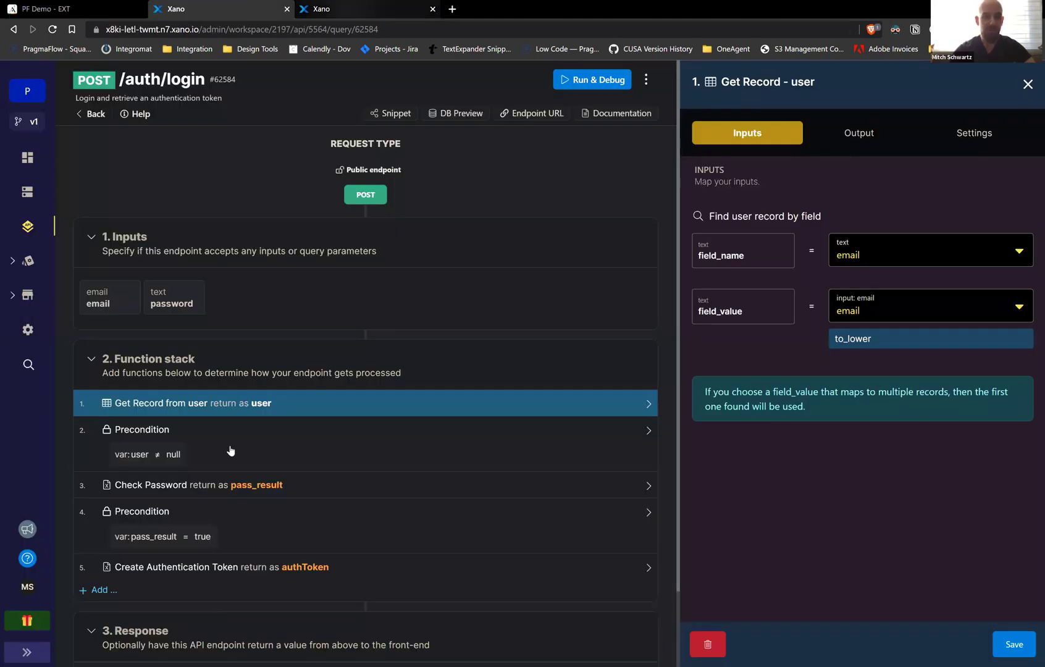
Review Xano's Create Authentication Token step and authToken response, then advance Adalo to Signup Setup
{"action": "scroll", "coordinate": [230, 451], "scroll_direction": "down", "scroll_amount": 1}
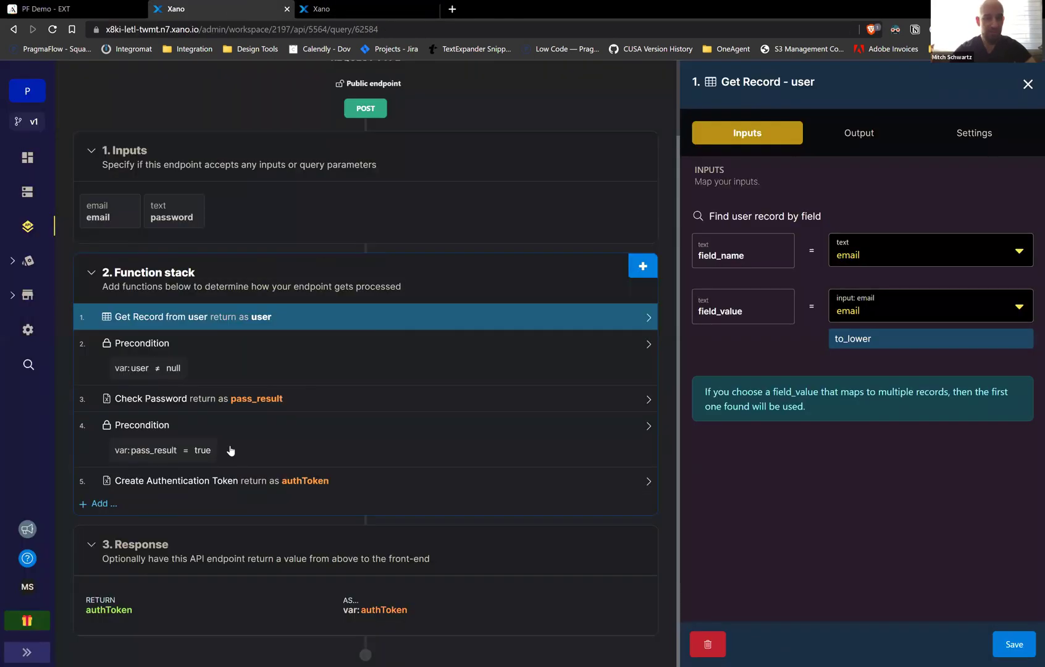
{"action": "left_click", "coordinate": [230, 482]}
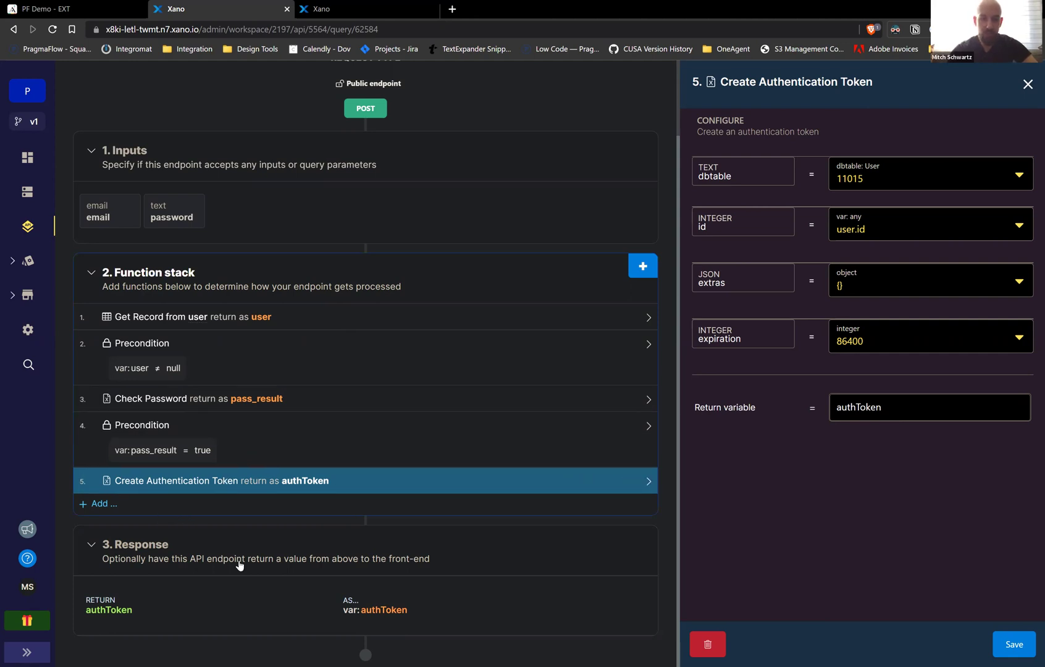
{"action": "left_click", "coordinate": [196, 605]}
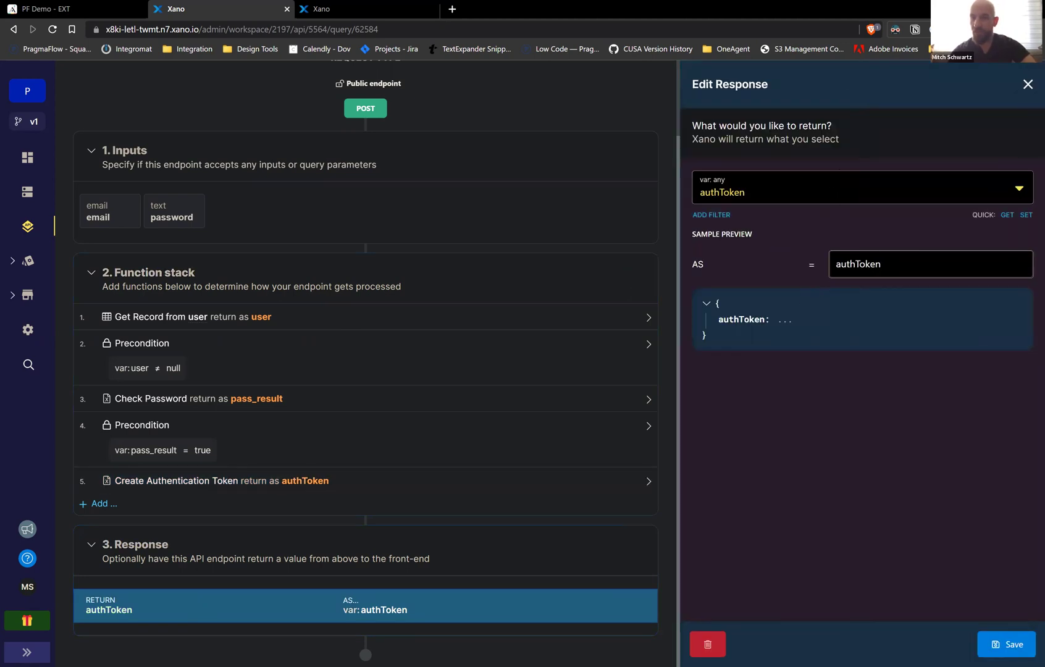
{"action": "left_click", "coordinate": [82, 13]}
{"action": "left_click", "coordinate": [775, 543]}
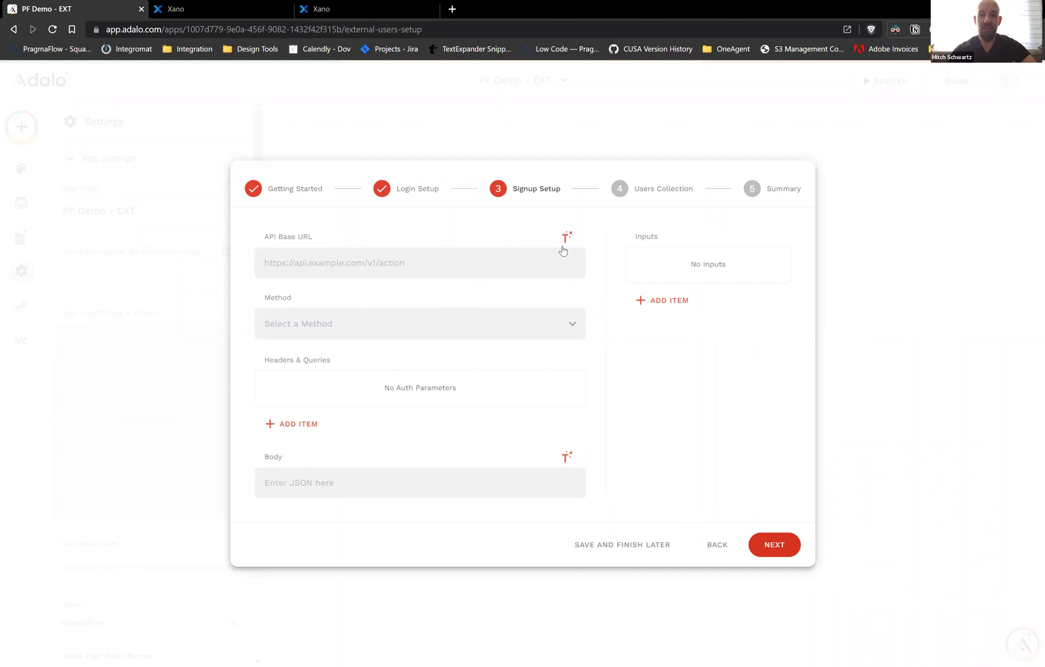
Copy Xano's /auth/signup endpoint URL and look over that endpoint and the user table
{"action": "left_click", "coordinate": [193, 6]}
{"action": "key", "text": "ctrl+Tab"}
{"action": "left_click", "coordinate": [229, 8]}
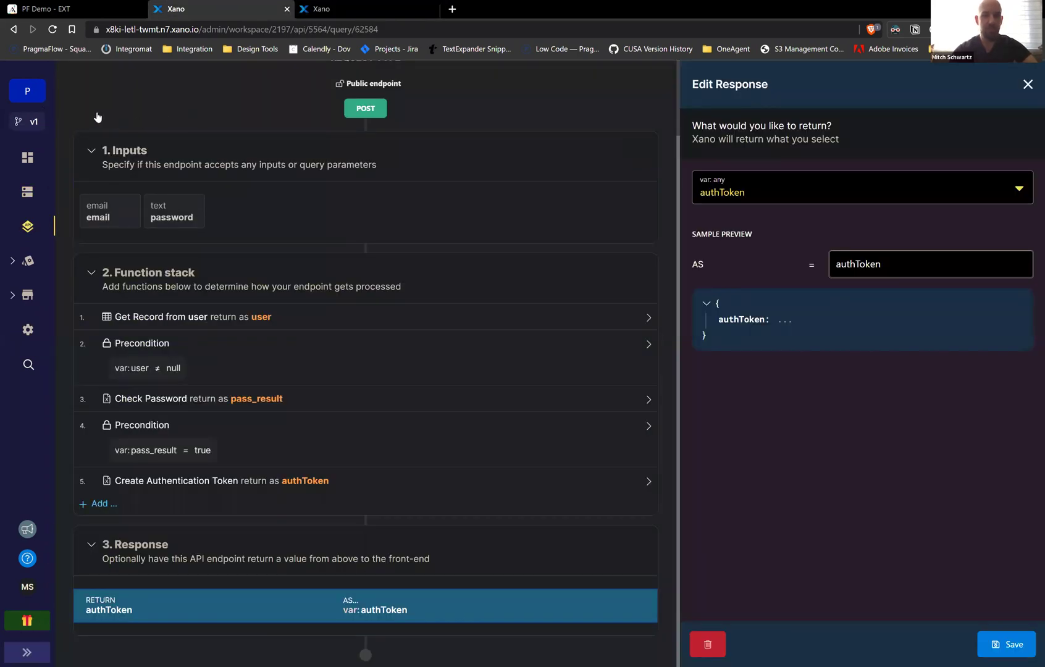
{"action": "scroll", "coordinate": [98, 118], "scroll_direction": "up", "scroll_amount": 2}
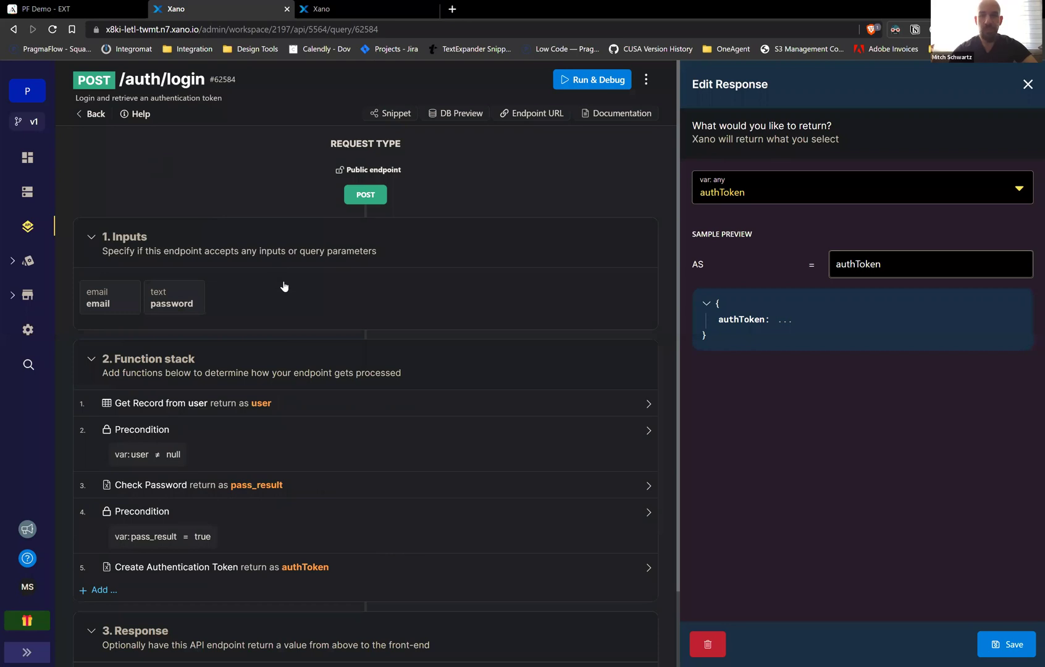
{"action": "left_click", "coordinate": [650, 285]}
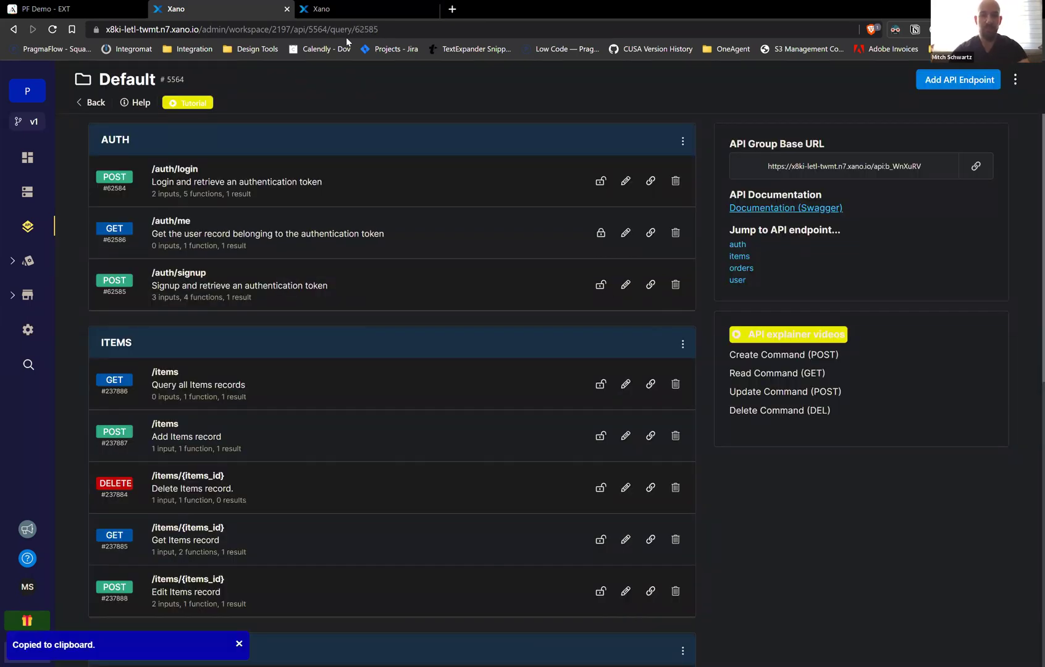
{"action": "left_click", "coordinate": [293, 270]}
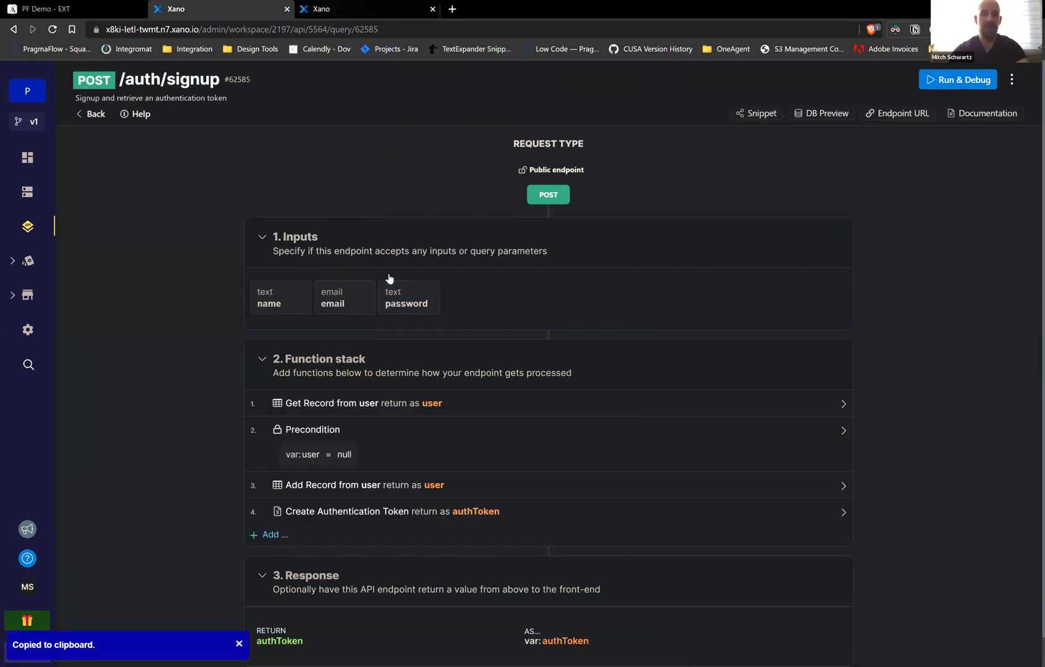
{"action": "key", "text": "ctrl+Tab"}
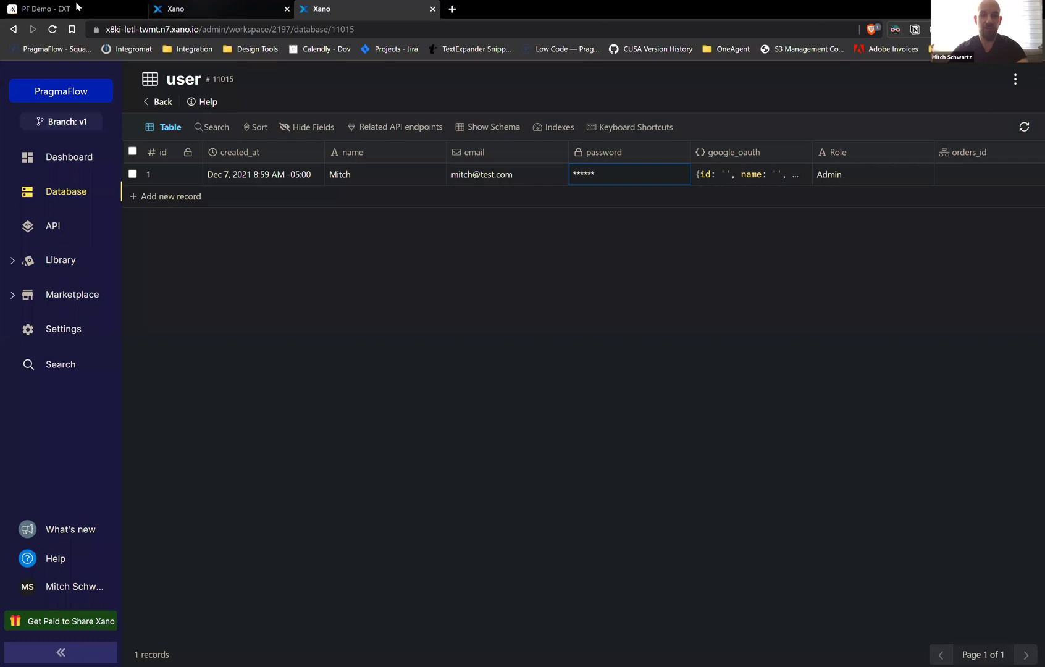
{"action": "key", "text": "ctrl+shift+Tab"}
{"action": "key", "text": "ctrl+shift+Tab"}
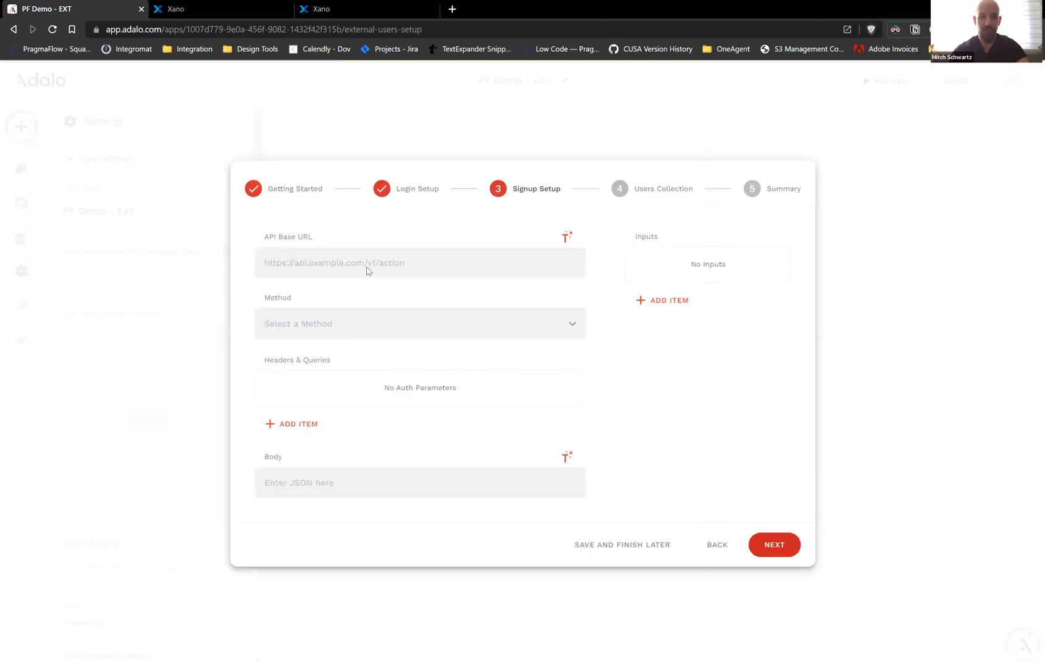
Paste the /auth/signup URL as the API Base URL and add an 'email' text input with a test email example
{"action": "key", "text": "ctrl+v"}
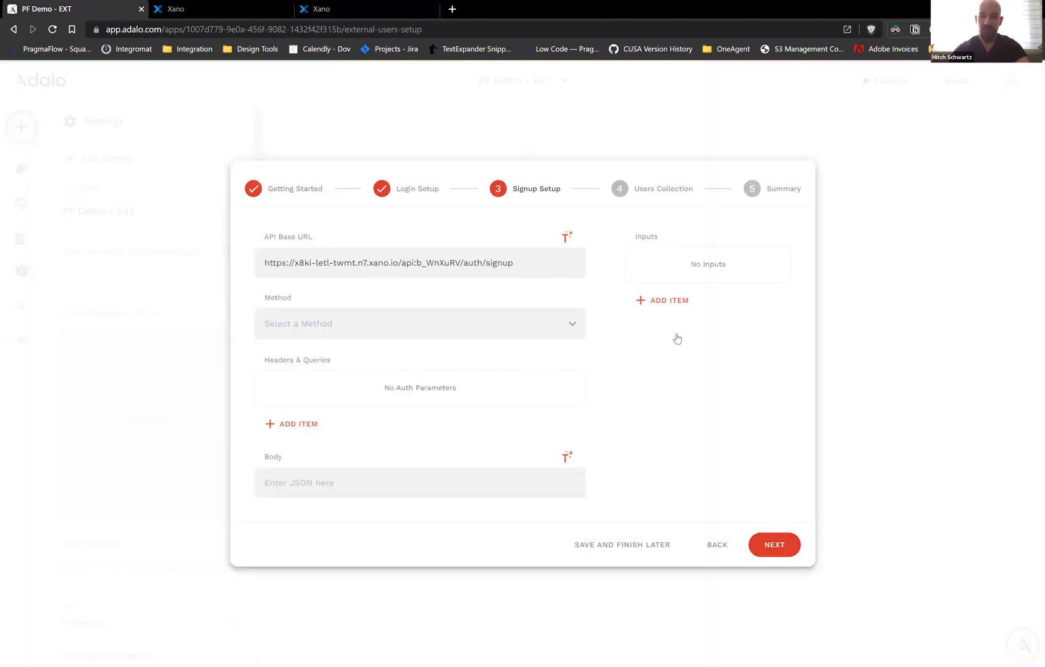
{"action": "left_click", "coordinate": [678, 336]}
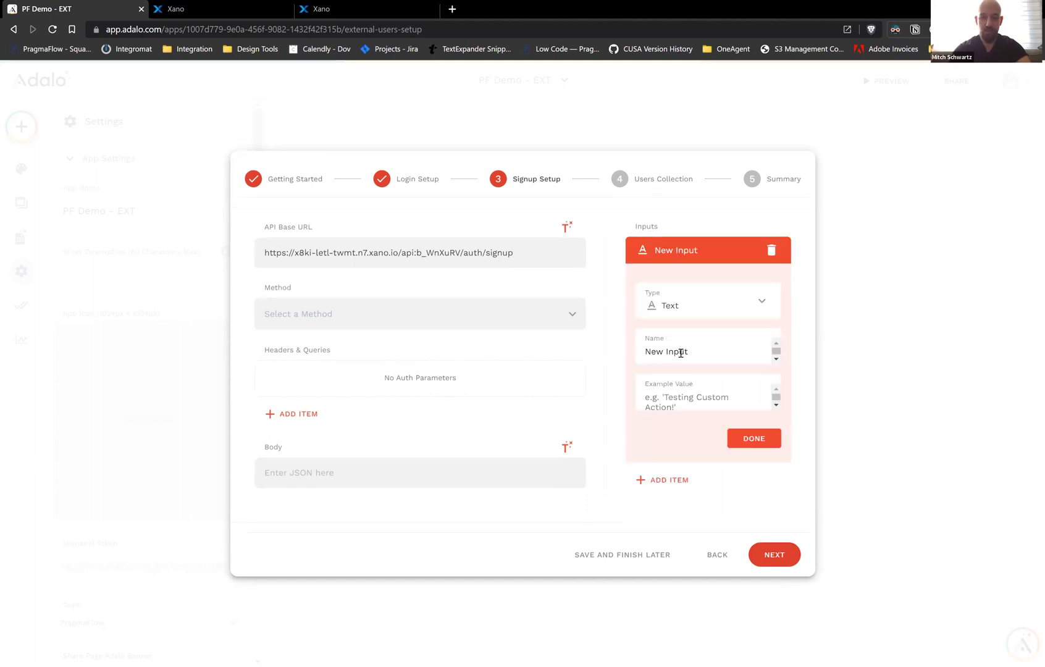
{"action": "triple_click", "coordinate": [680, 352]}
{"action": "type", "text": "emai"}
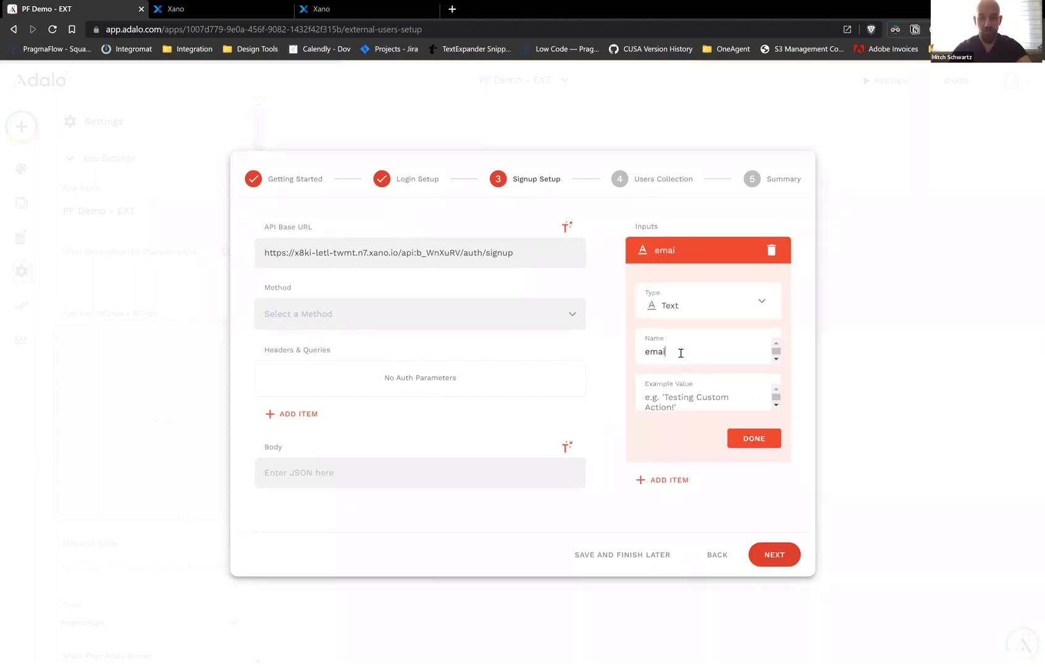
{"action": "type", "text": "l"}
{"action": "key", "text": "Tab"}
{"action": "type", "text": "mitch@"}
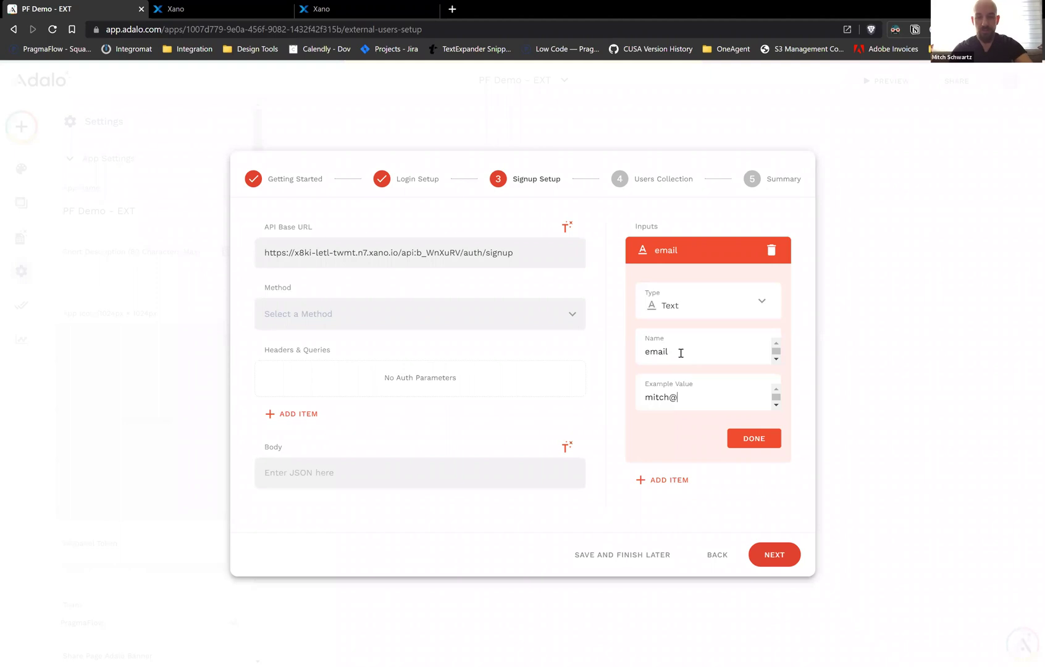
{"action": "type", "text": "test.com"}
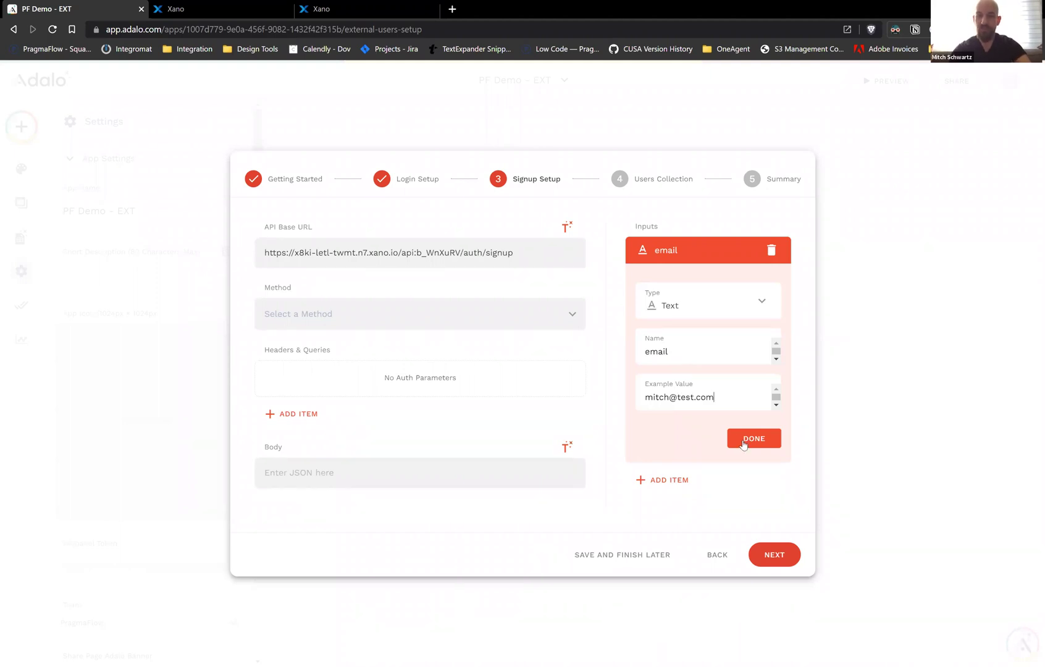
{"action": "left_click", "coordinate": [744, 440]}
Add a 'password' text input with a test password as its example value
{"action": "left_click", "coordinate": [655, 294]}
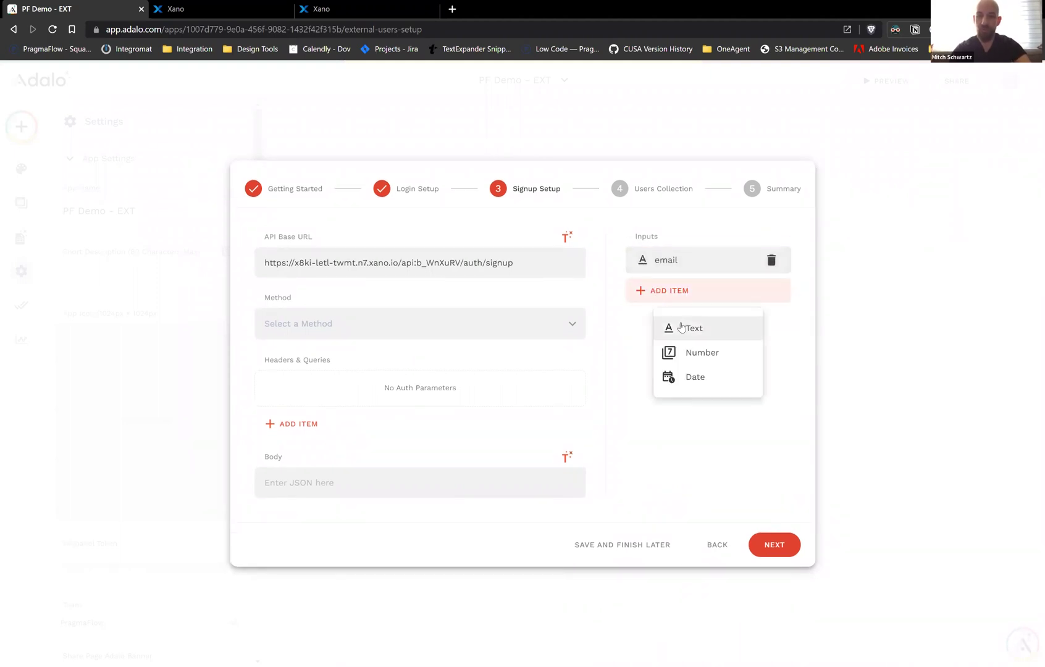
{"action": "left_click", "coordinate": [677, 339]}
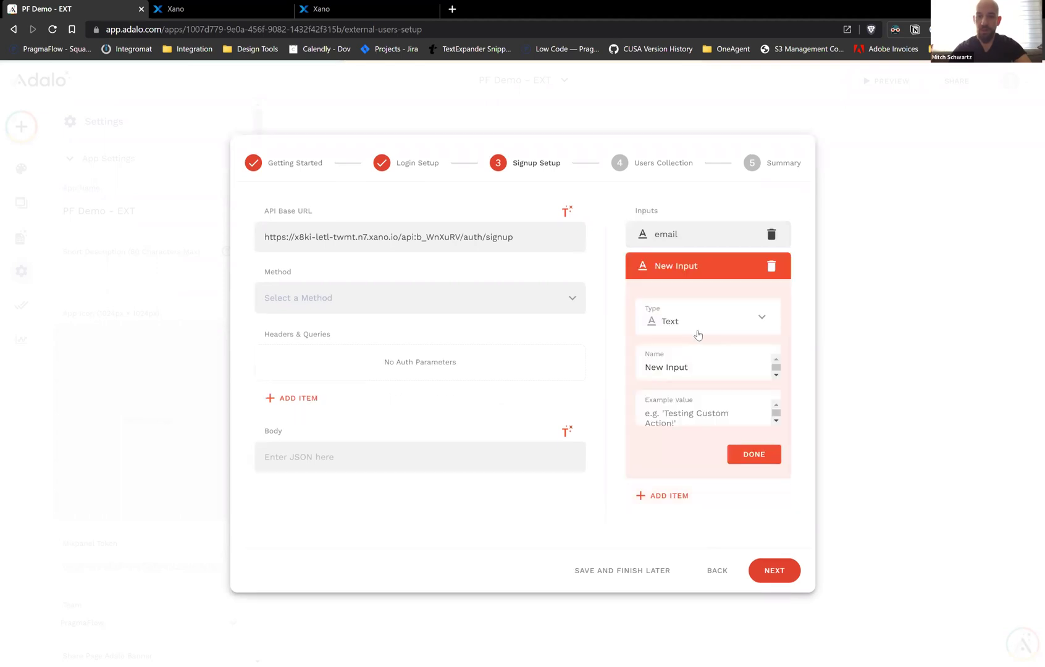
{"action": "key", "text": "ctrl+a"}
{"action": "type", "text": "password"}
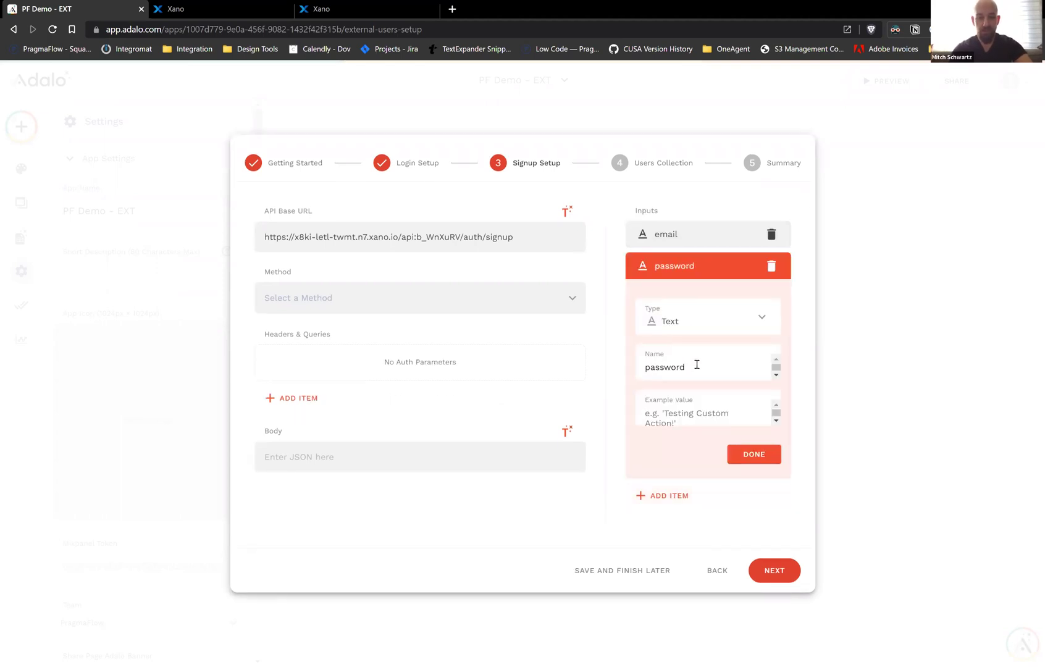
{"action": "key", "text": "Tab"}
{"action": "type", "text": "1234567"}
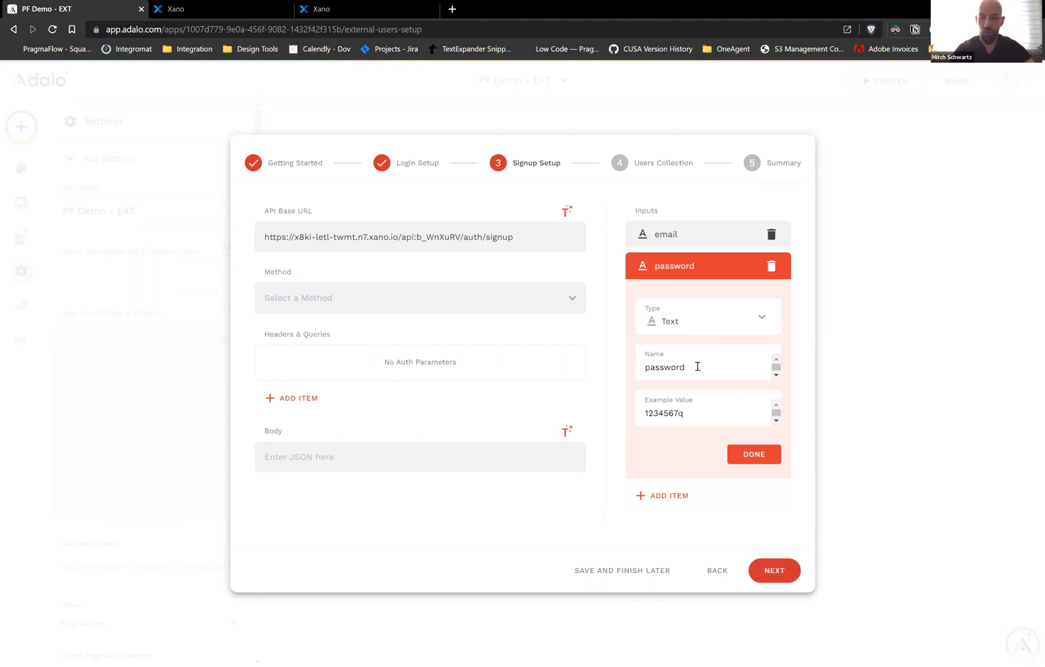
{"action": "left_click", "coordinate": [748, 454]}
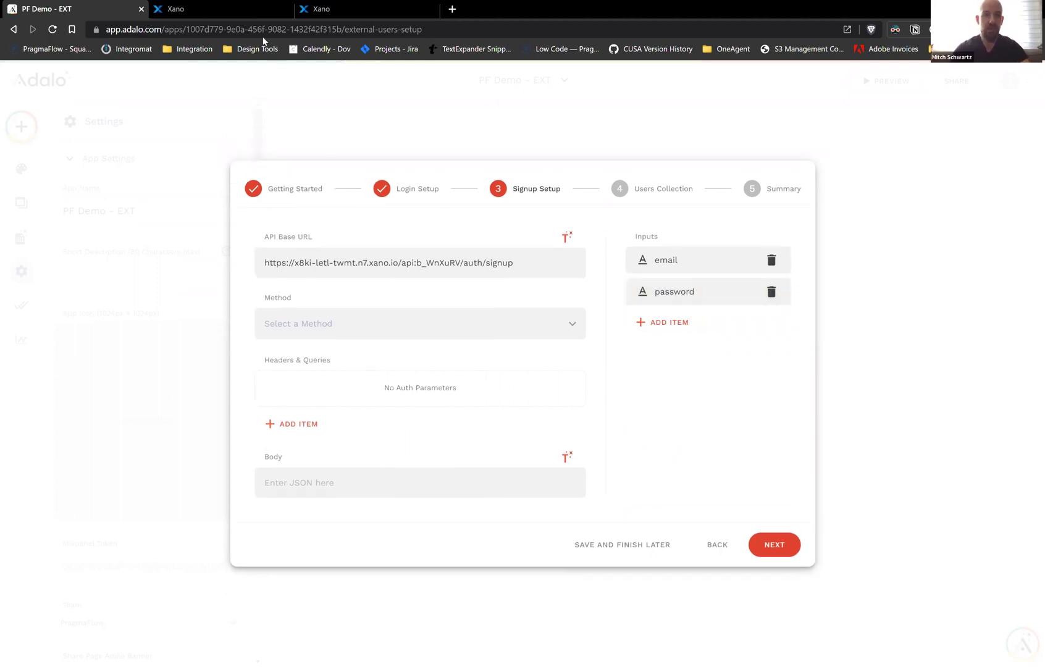
{"action": "key", "text": "ctrl+Tab"}
{"action": "scroll", "coordinate": [425, 324], "scroll_direction": "down", "scroll_amount": 1}
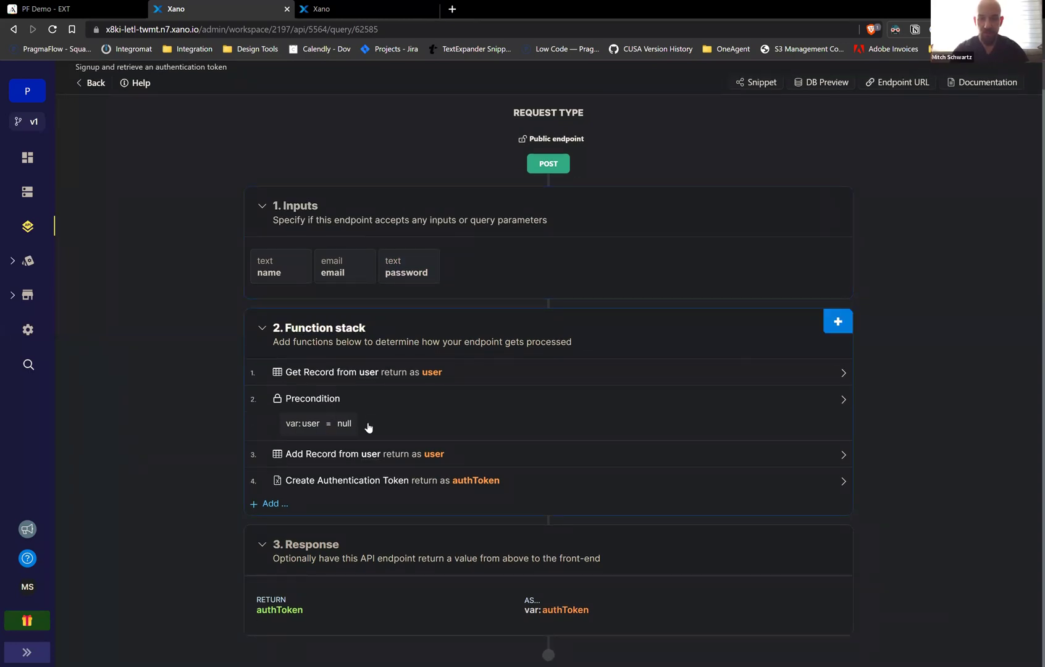
{"action": "left_click", "coordinate": [379, 458]}
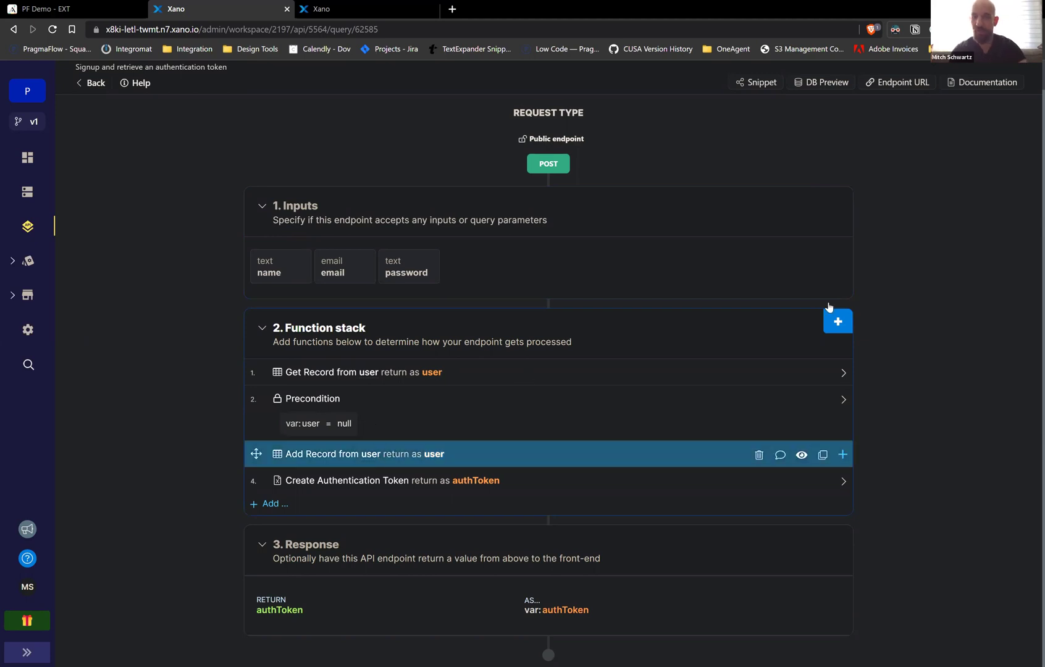
{"action": "scroll", "coordinate": [816, 204], "scroll_direction": "down", "scroll_amount": 1}
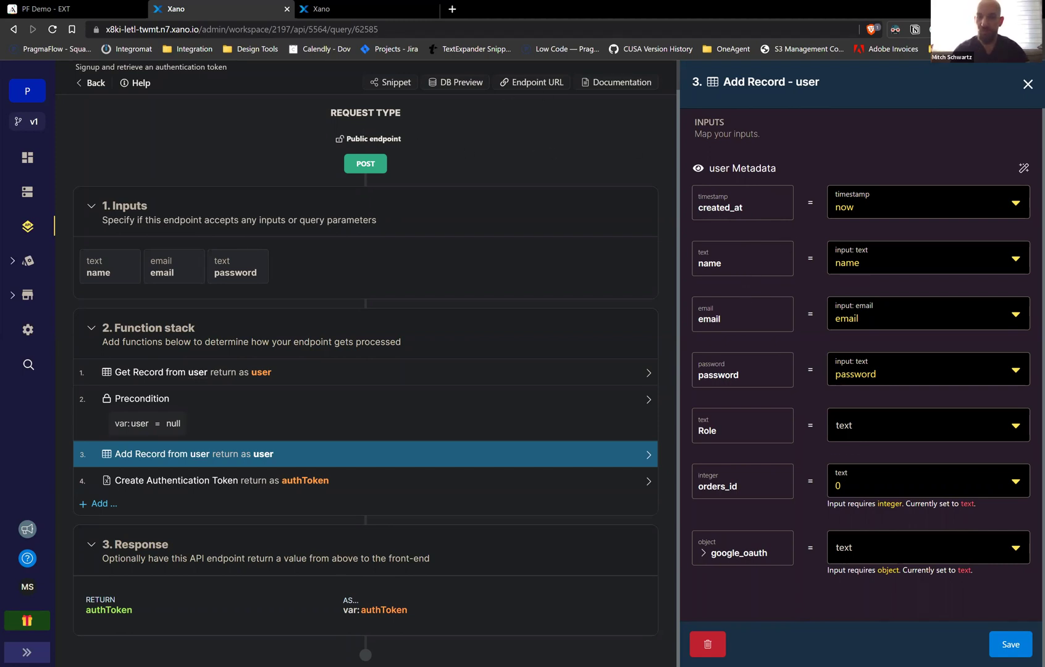
{"action": "left_click", "coordinate": [1027, 85]}
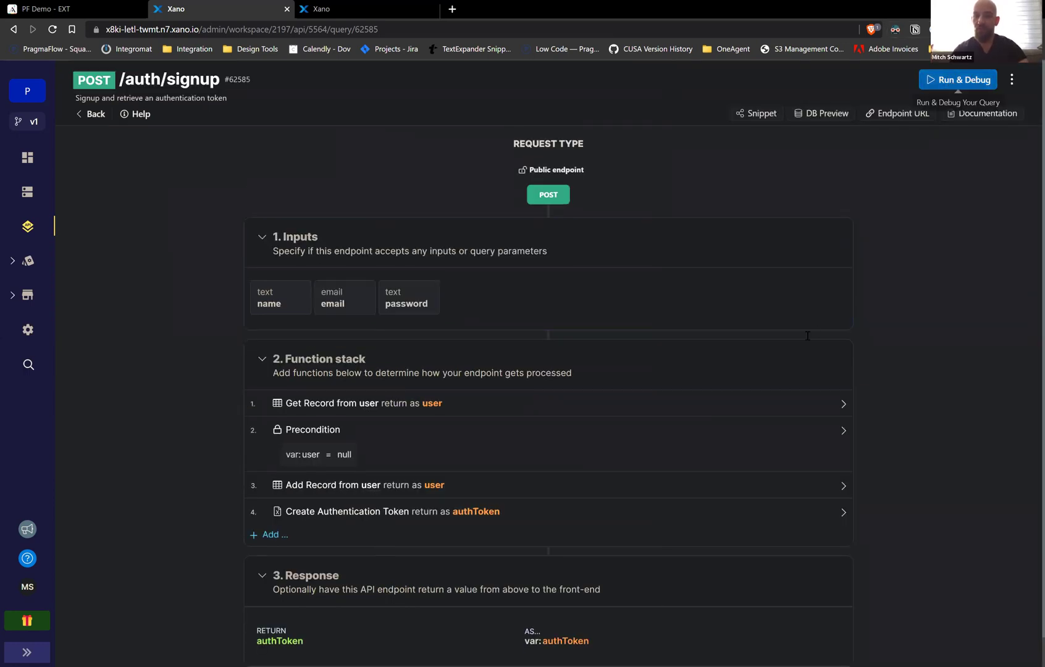
{"action": "left_click", "coordinate": [956, 80]}
Run Xano's signup endpoint with a new test email and password to get an authToken
{"action": "left_click", "coordinate": [763, 271]}
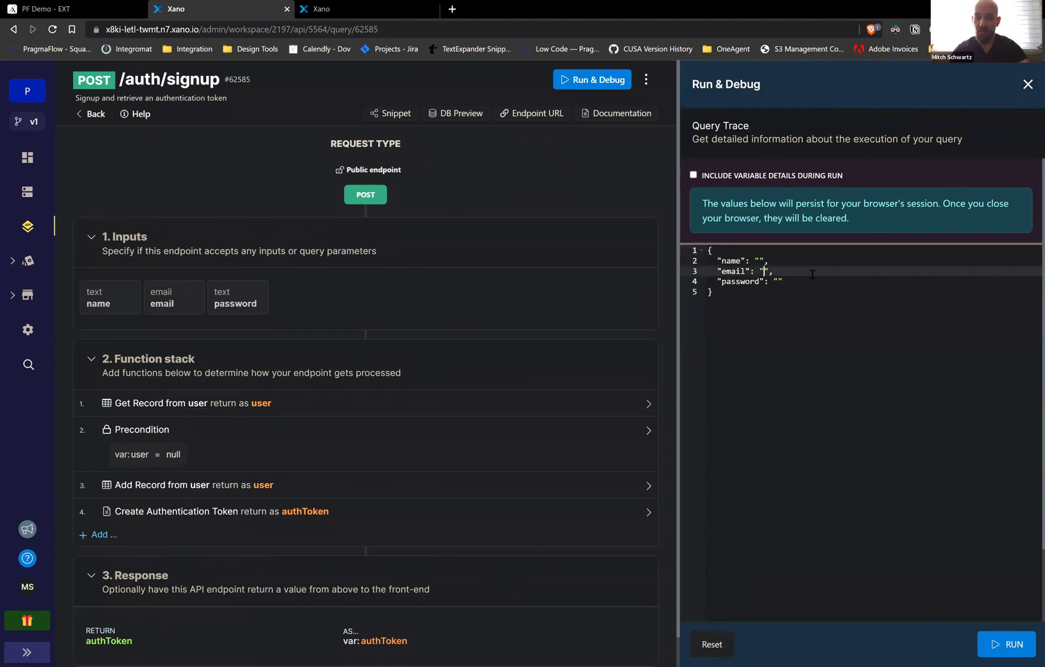
{"action": "type", "text": "mitch2@test.com"}
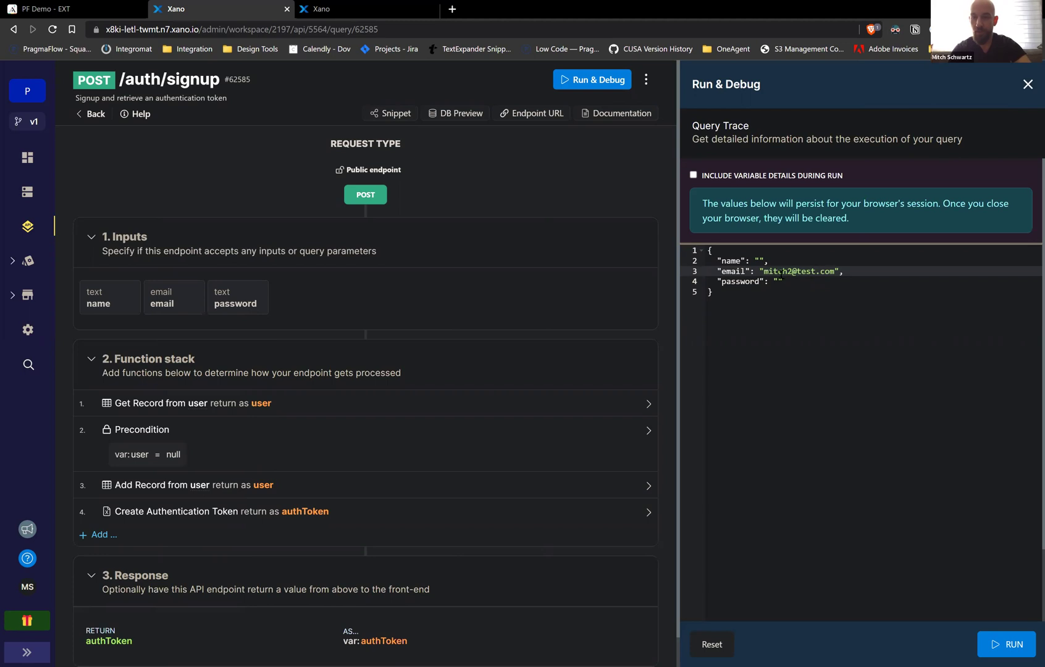
{"action": "key", "text": "Down"}
{"action": "type", "text": "1234567q"}
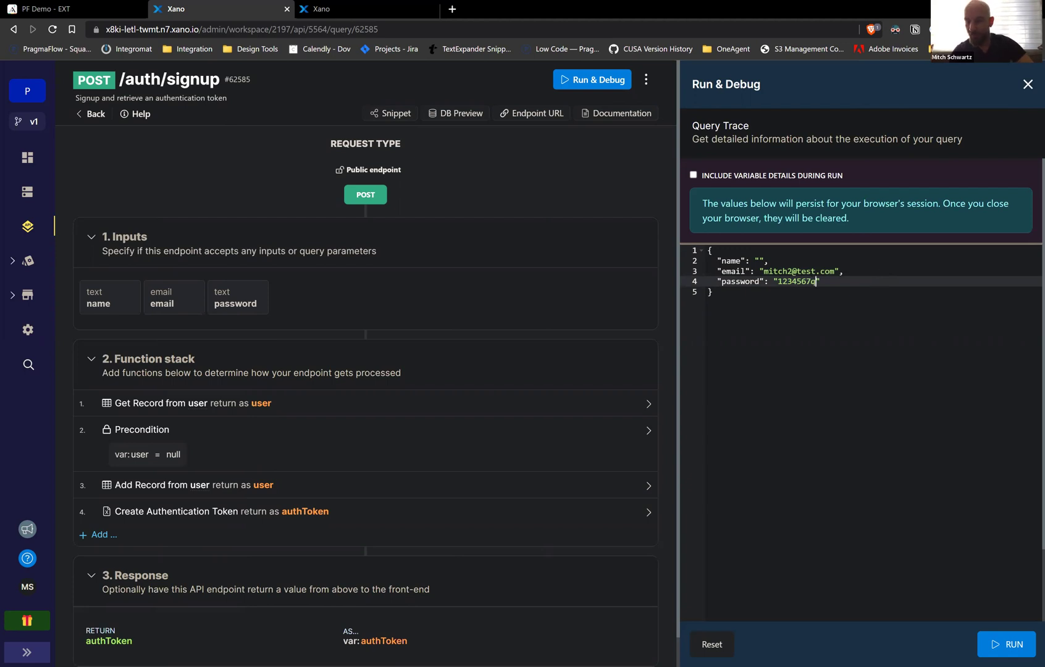
{"action": "left_click", "coordinate": [1007, 644]}
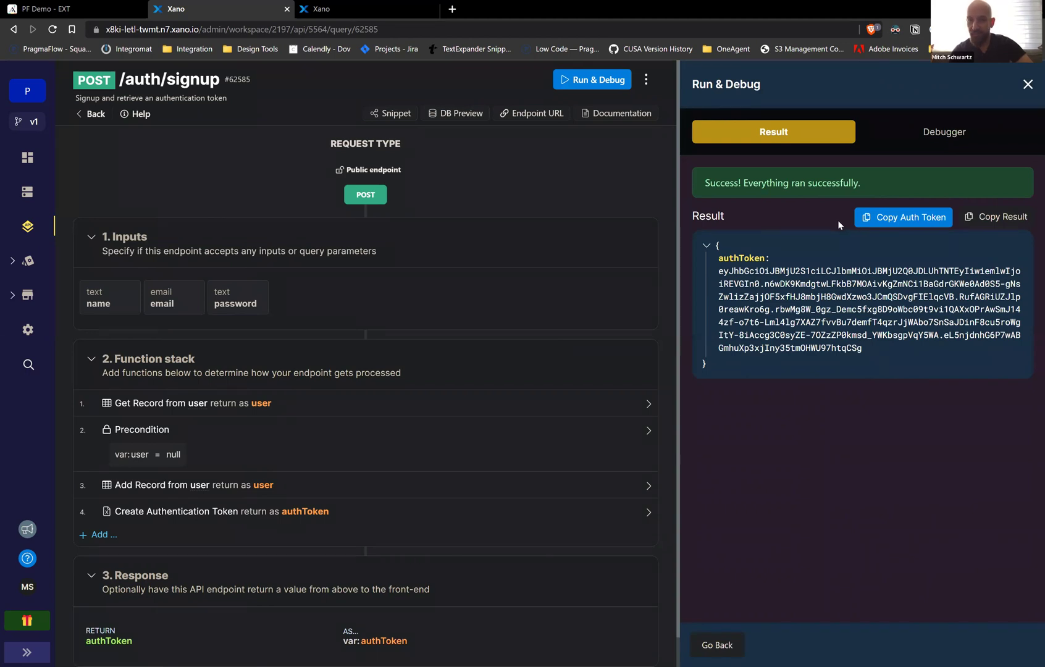
{"action": "left_click", "coordinate": [714, 645]}
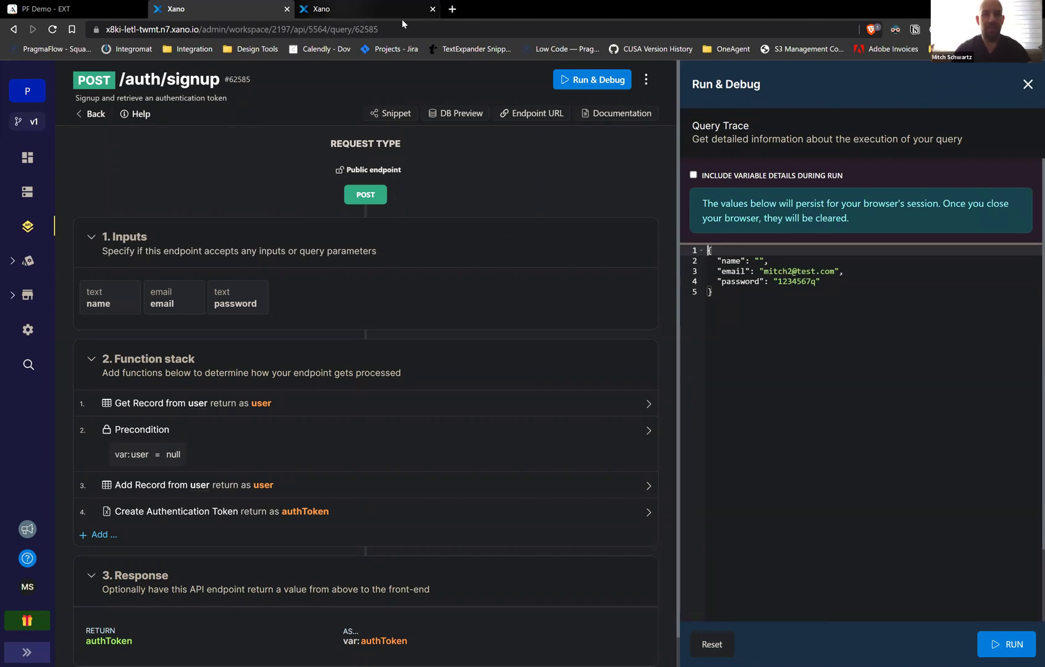
{"action": "left_click", "coordinate": [97, 12]}
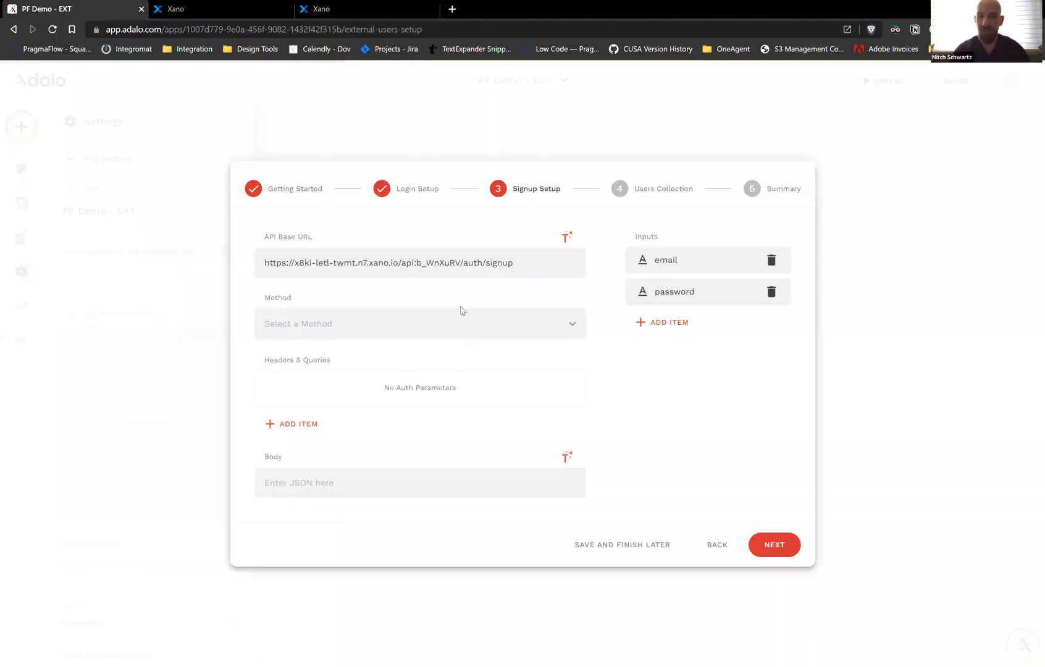
Set the Adalo signup request method to POST
{"action": "left_click", "coordinate": [415, 329]}
{"action": "left_click", "coordinate": [322, 373]}
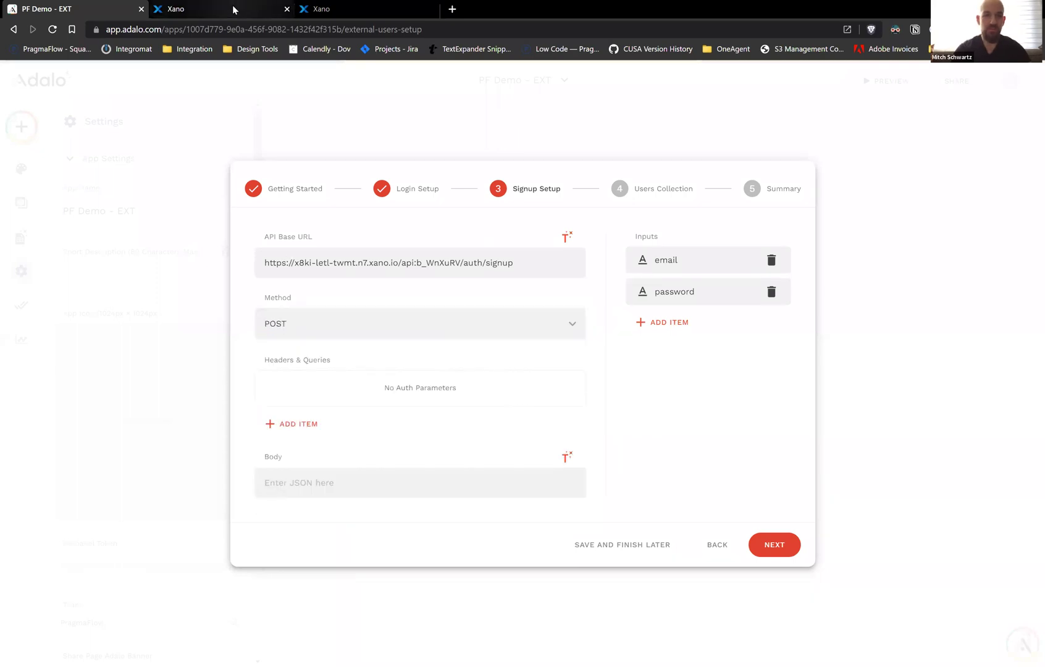
{"action": "left_click", "coordinate": [233, 10]}
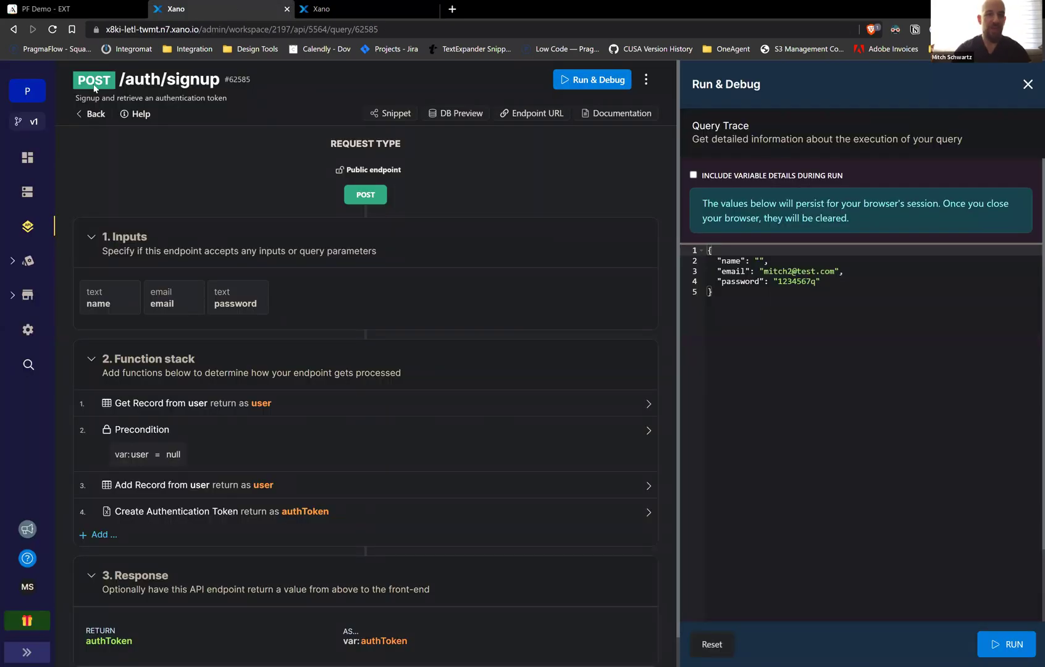
{"action": "left_click", "coordinate": [47, 10]}
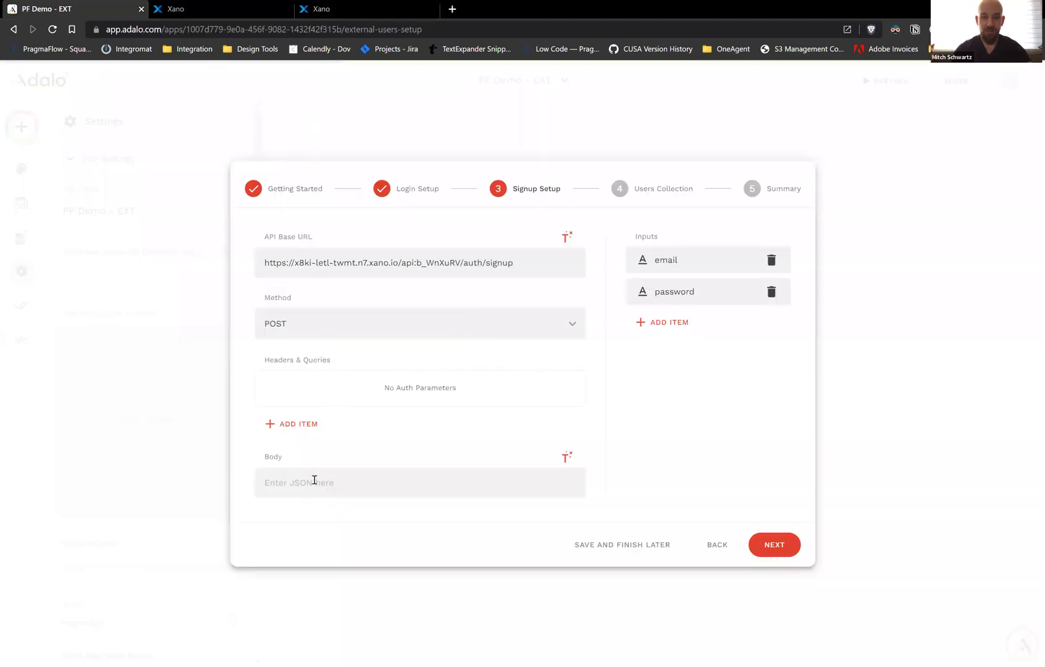
{"action": "left_click", "coordinate": [335, 480]}
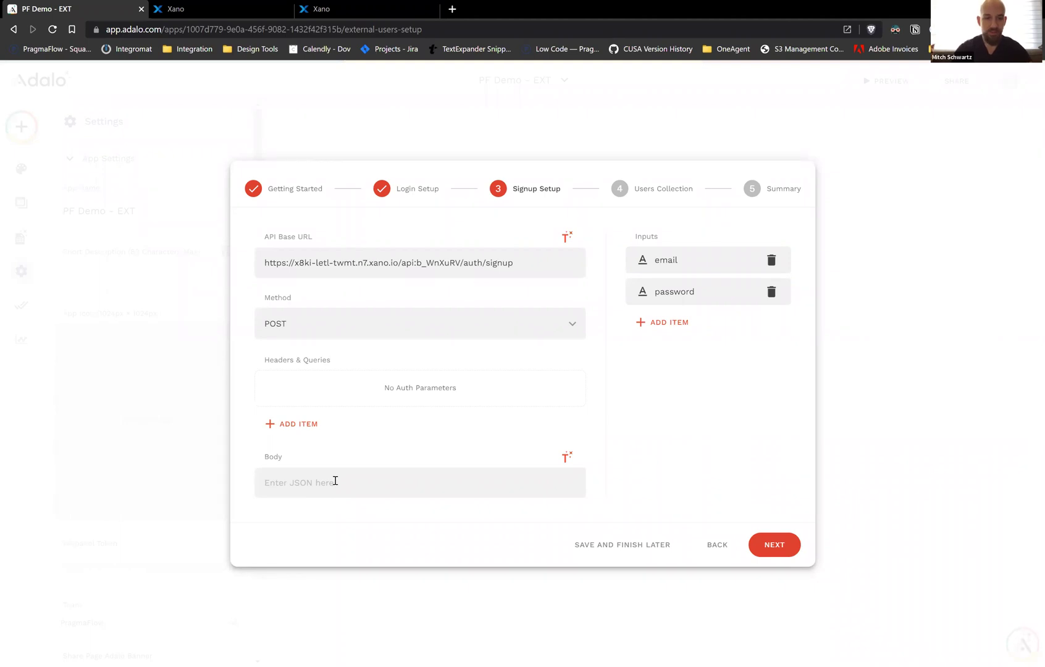
Paste the email and password JSON lines into Body and wrap them in braces with commas
{"action": "key", "text": "ctrl+v"}
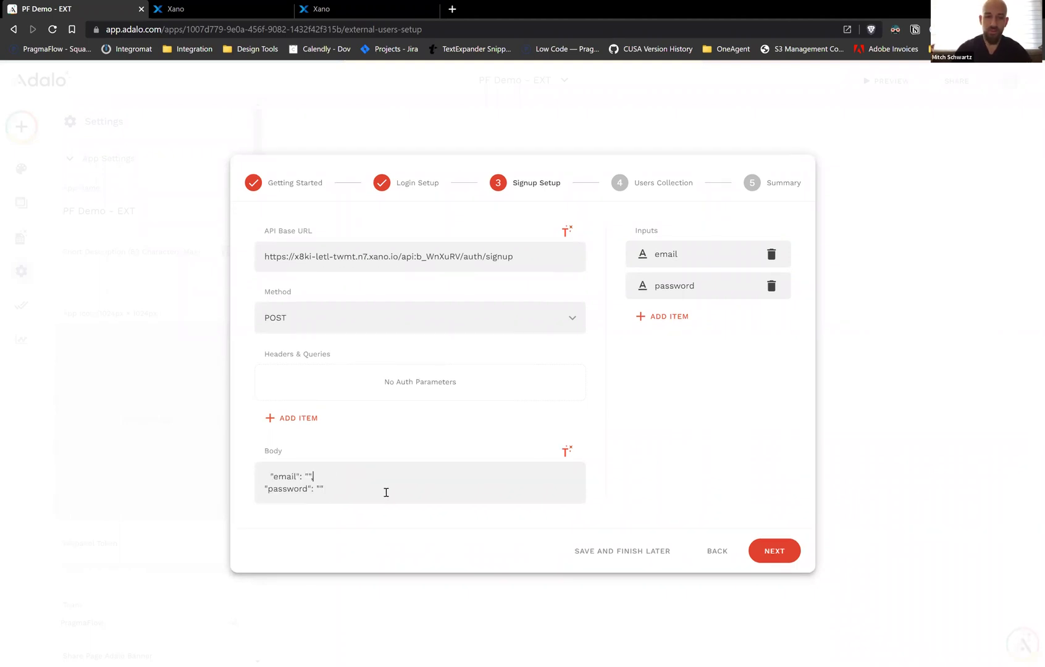
{"action": "type", "text": "{"}
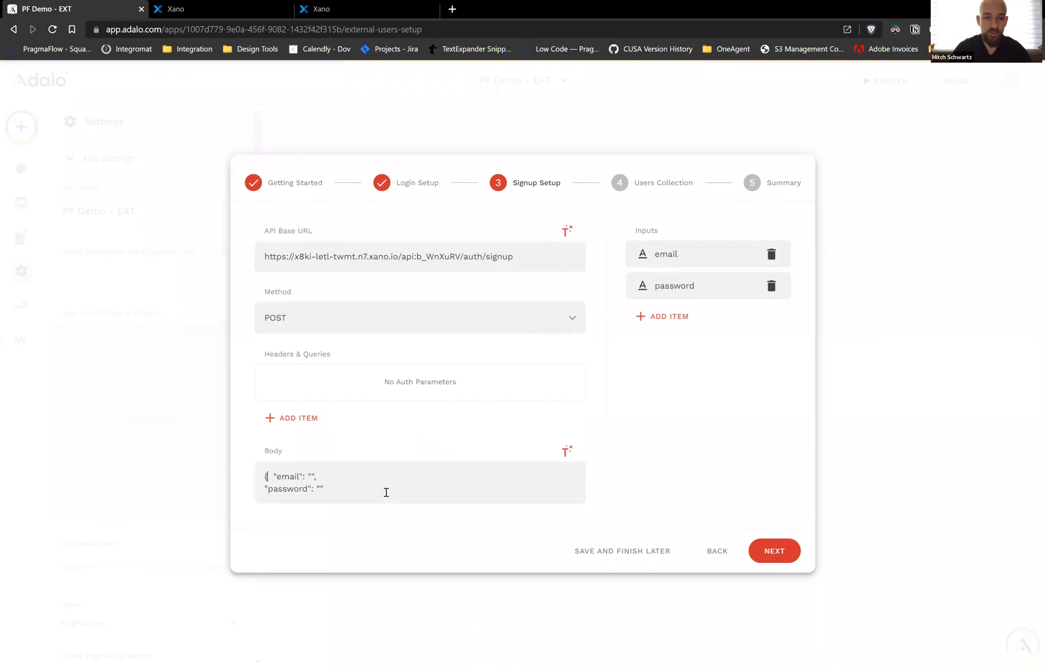
{"action": "key", "text": "Return"}
{"action": "key", "text": "Delete"}
{"action": "key", "text": "Delete"}
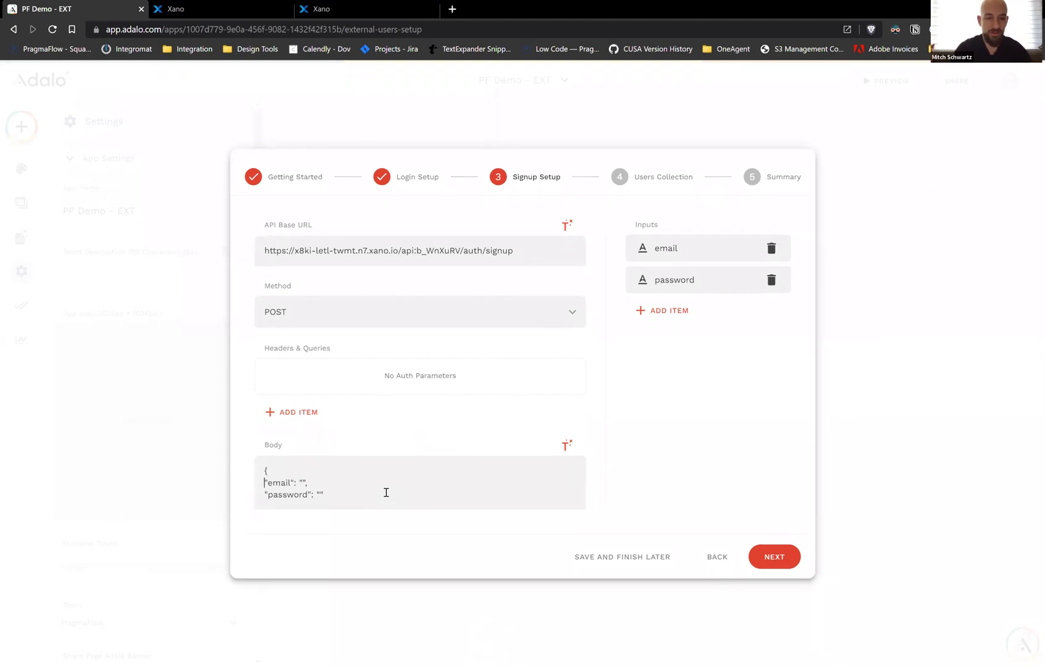
{"action": "type", "text": ","}
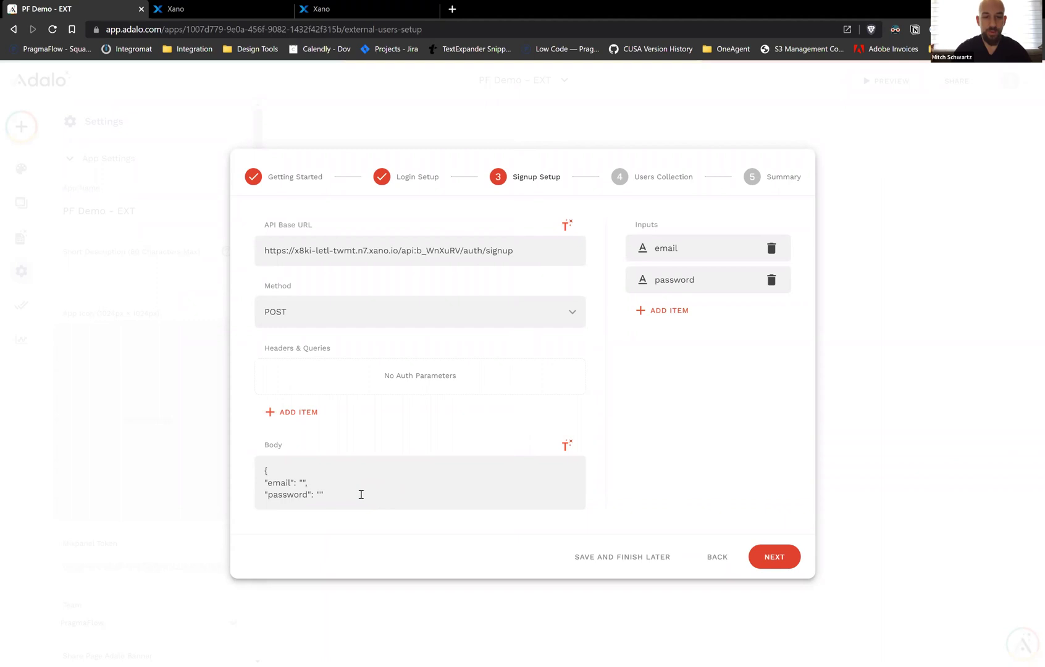
{"action": "key", "text": "Return"}
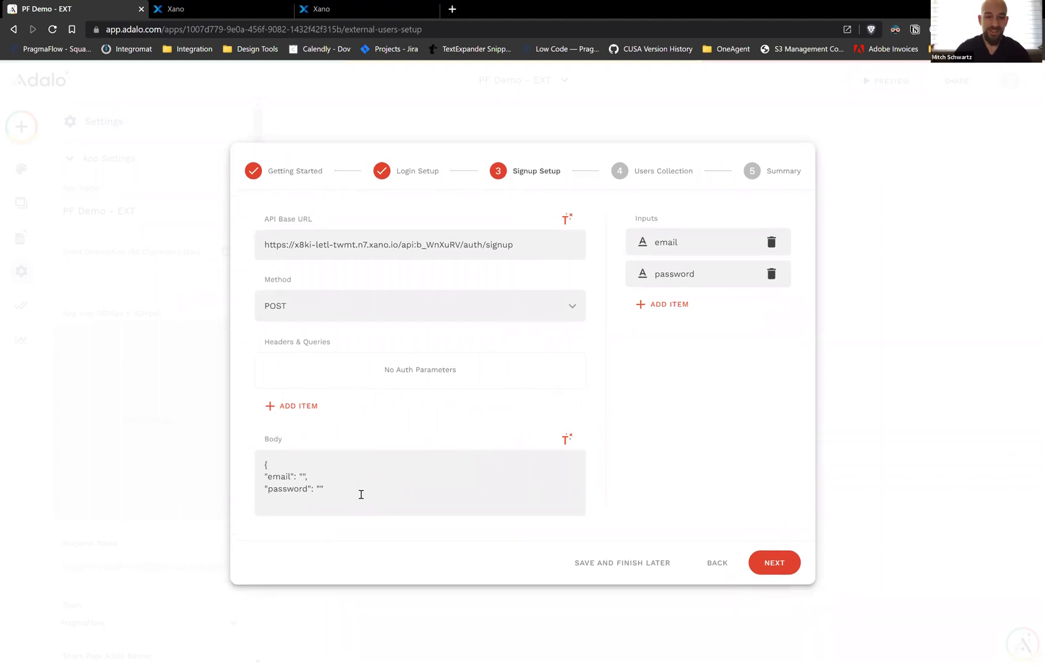
Insert the email and password inputs as Magic Text and test the request; it reports 'account already in use'
{"action": "left_click", "coordinate": [304, 476]}
{"action": "left_click", "coordinate": [565, 439]}
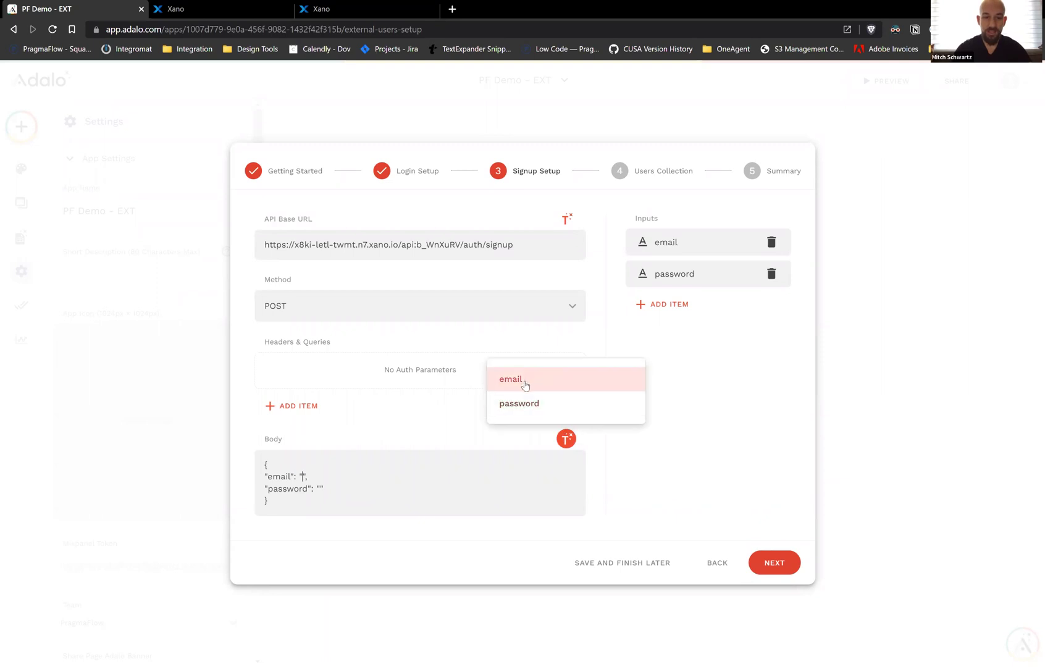
{"action": "left_click", "coordinate": [523, 381]}
{"action": "left_click", "coordinate": [319, 491]}
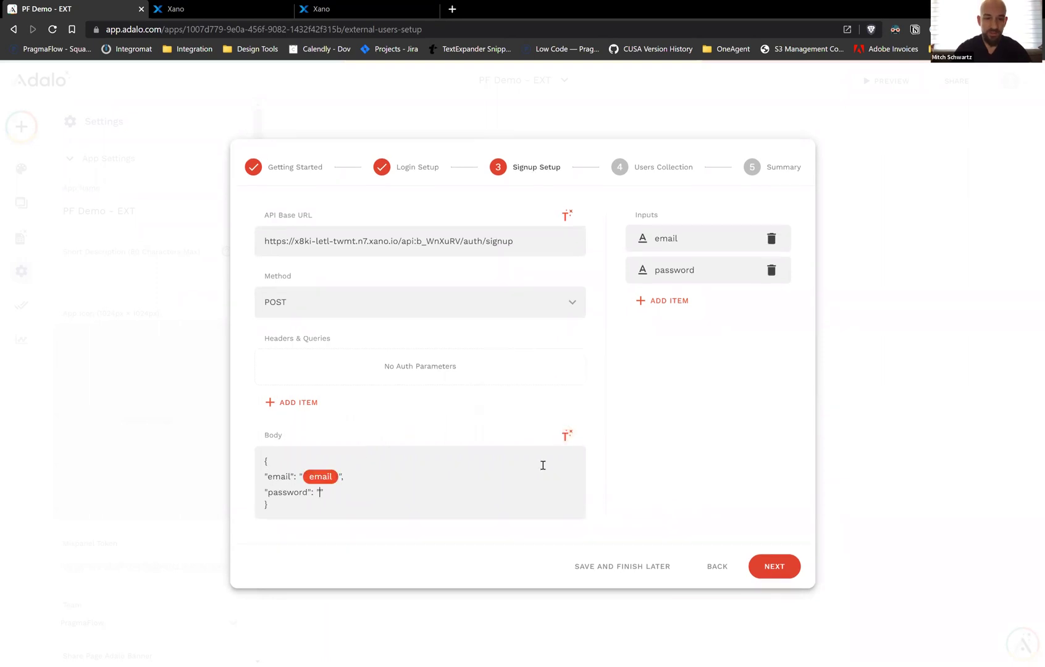
{"action": "left_click", "coordinate": [565, 436]}
{"action": "left_click", "coordinate": [531, 405]}
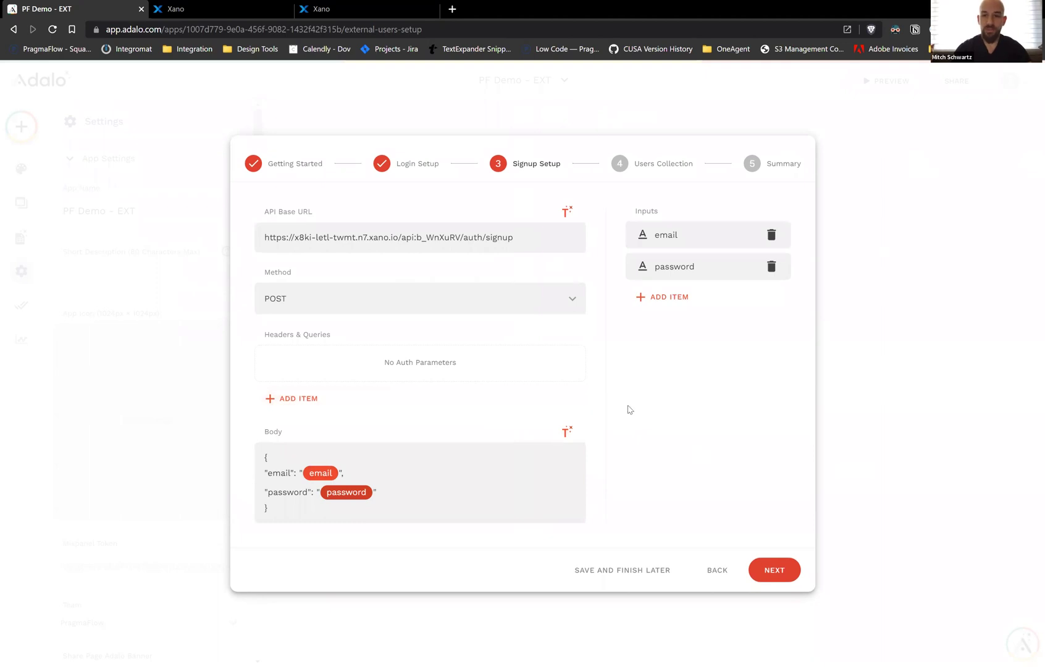
{"action": "left_click", "coordinate": [774, 569]}
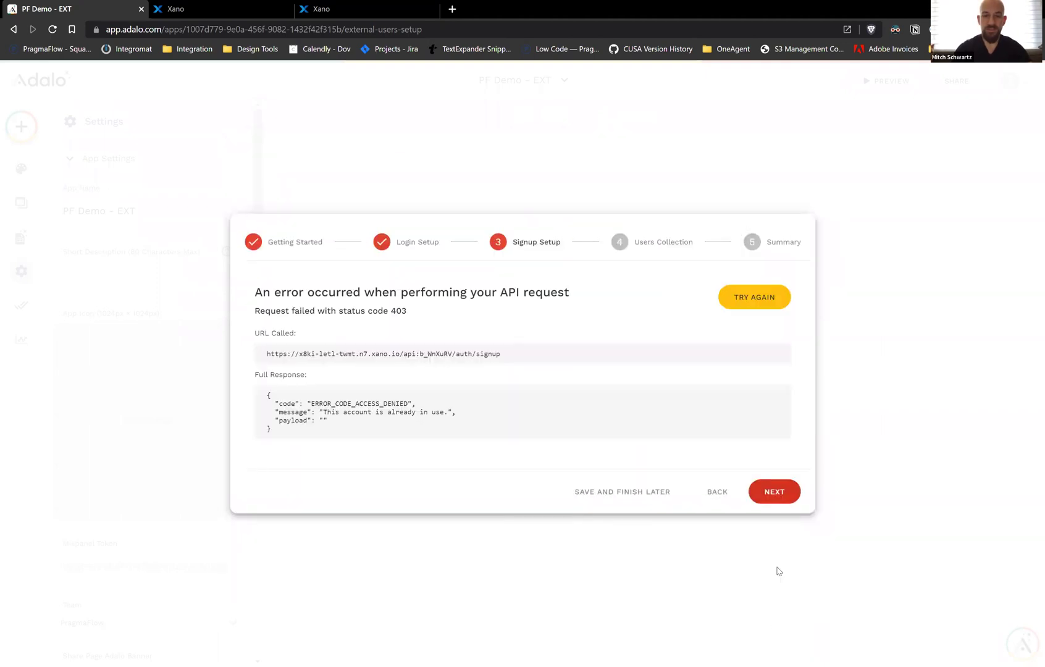
Edit the signup email input's example value (adding '3') and rerun the signup request test
{"action": "left_click", "coordinate": [717, 492]}
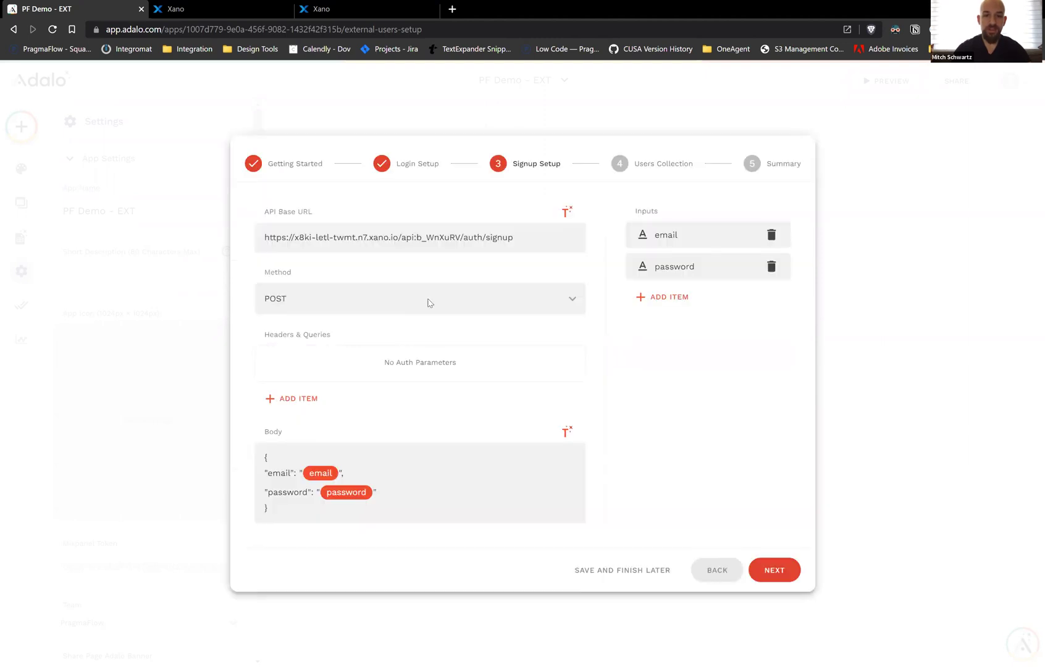
{"action": "left_click", "coordinate": [672, 233]}
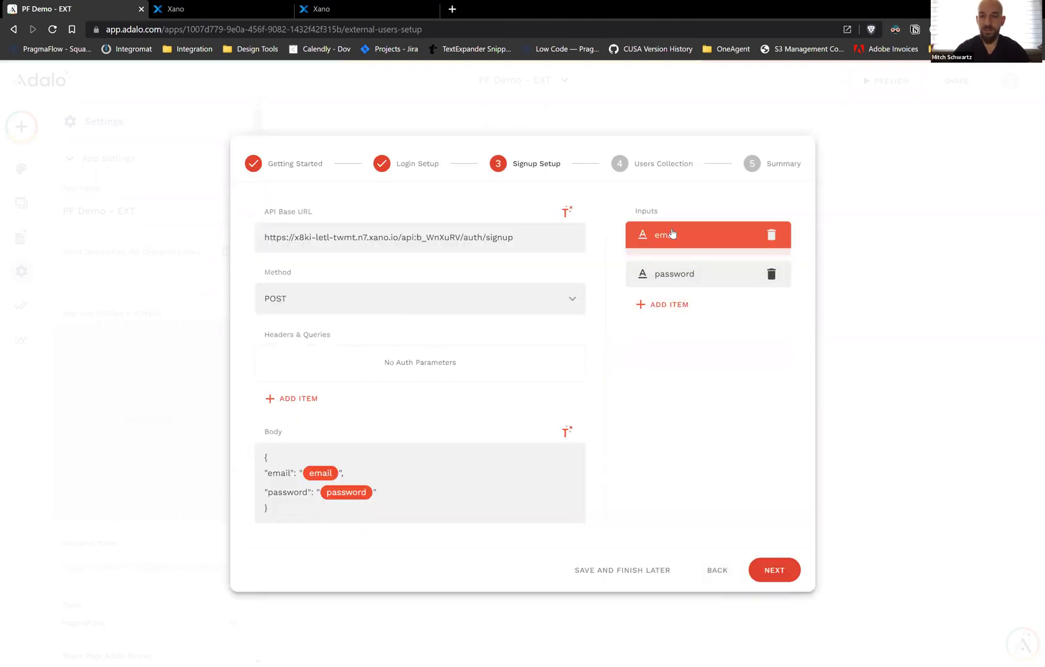
{"action": "left_click", "coordinate": [668, 381]}
{"action": "type", "text": "3@test.com"}
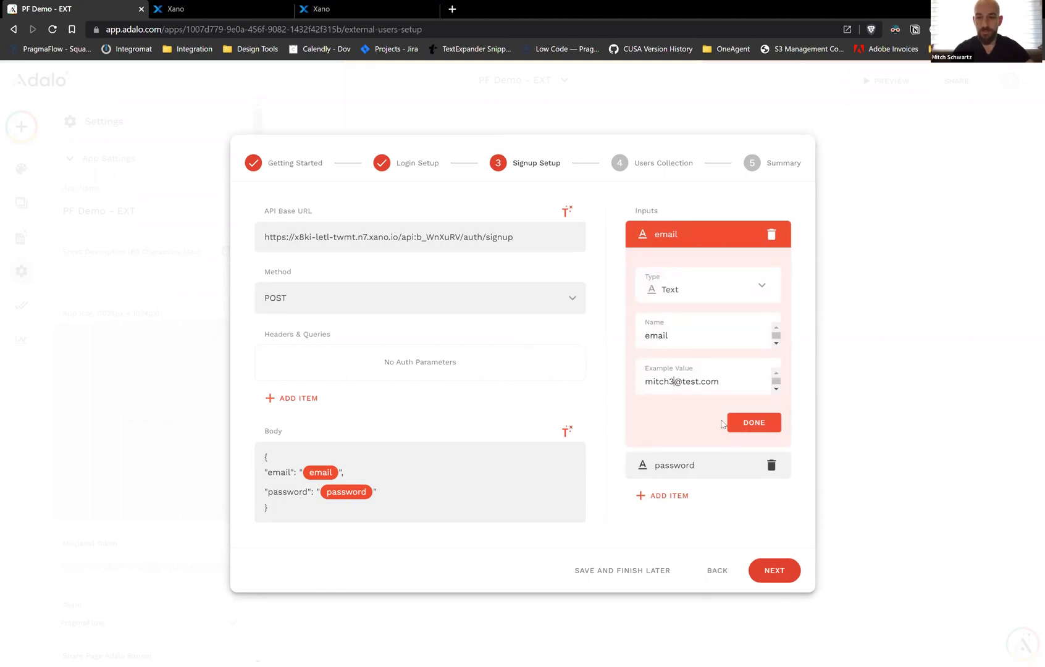
{"action": "left_click", "coordinate": [745, 423]}
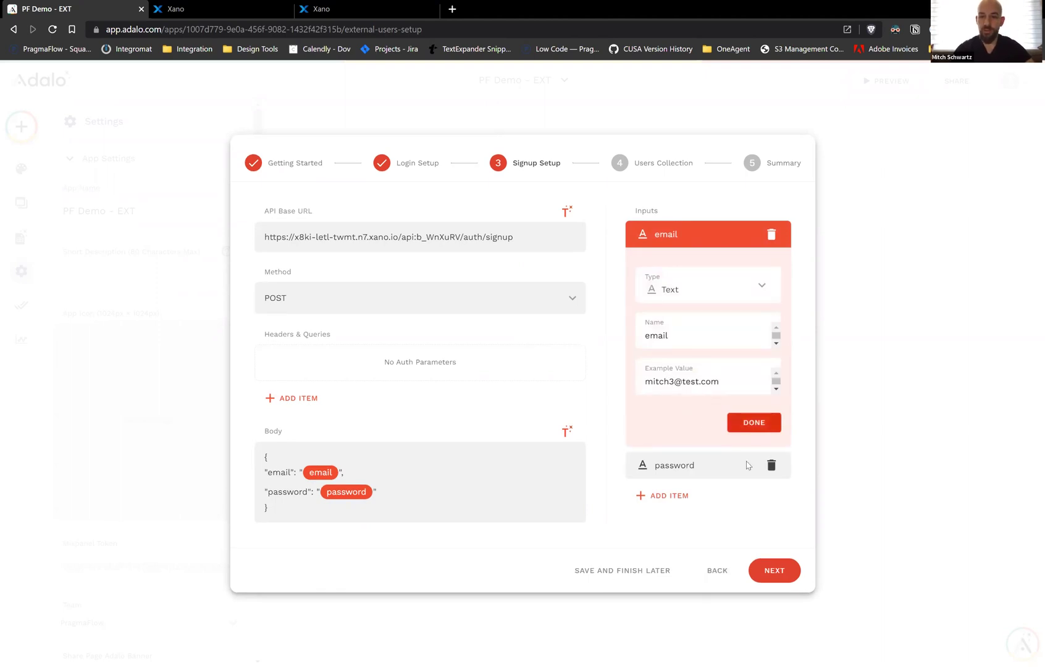
{"action": "left_click", "coordinate": [769, 574]}
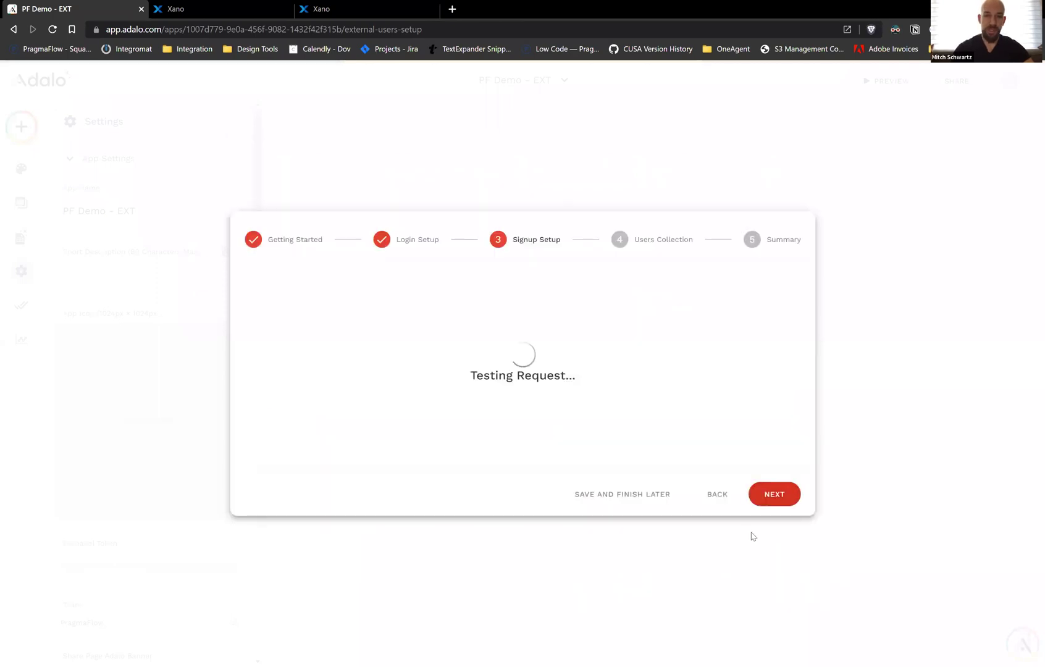
Map authToken to both the authentication token and user ID outputs, review the full response, and continue
{"action": "left_click", "coordinate": [580, 373]}
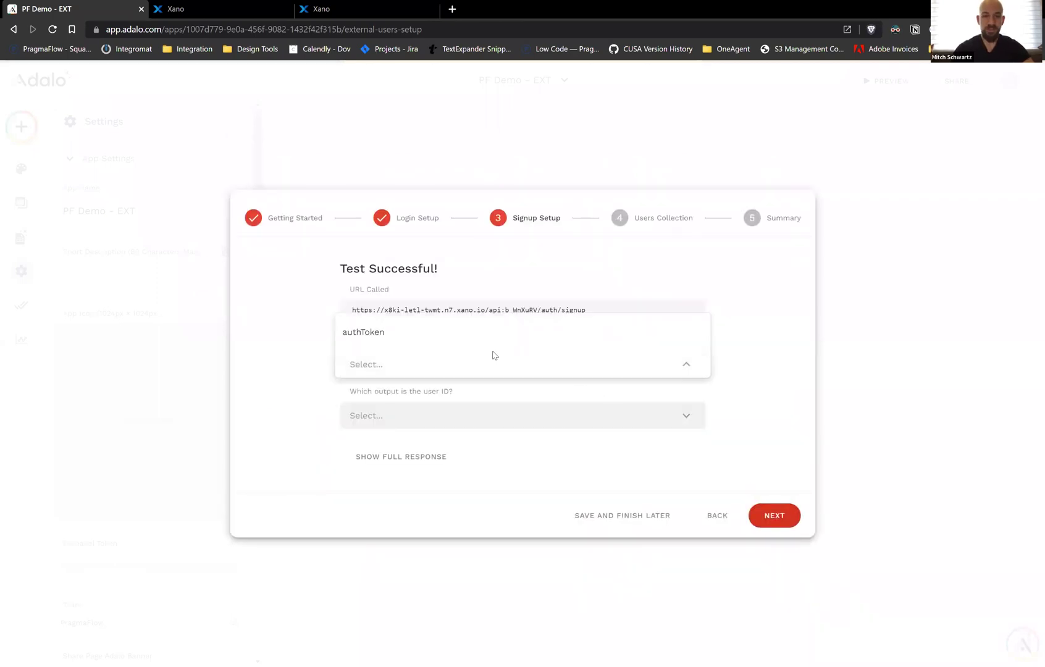
{"action": "left_click", "coordinate": [457, 337]}
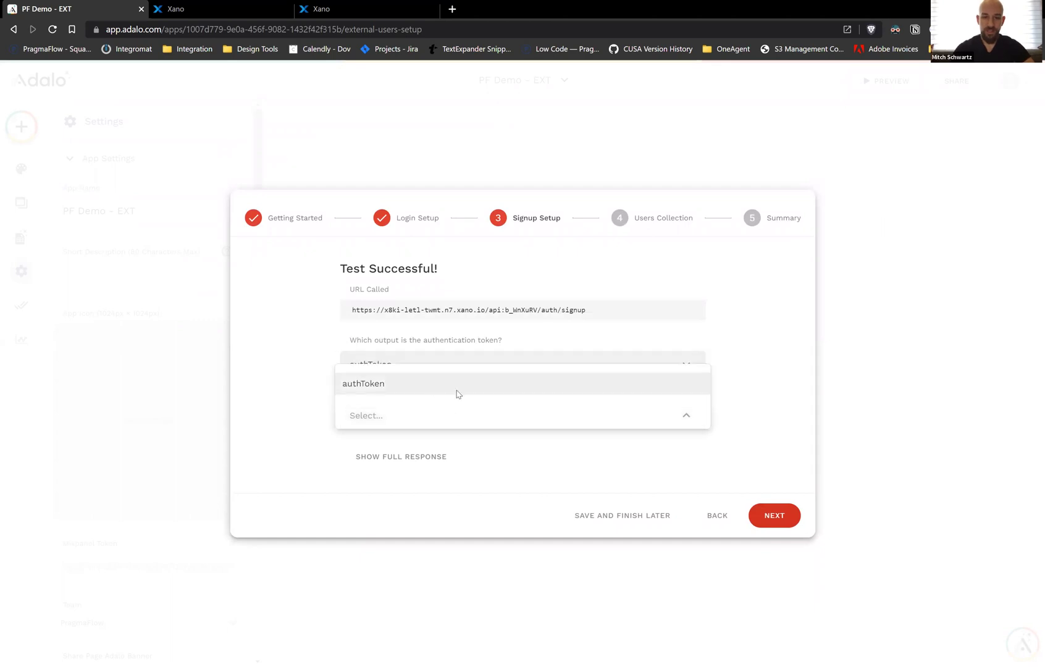
{"action": "left_click", "coordinate": [457, 390]}
{"action": "left_click", "coordinate": [405, 469]}
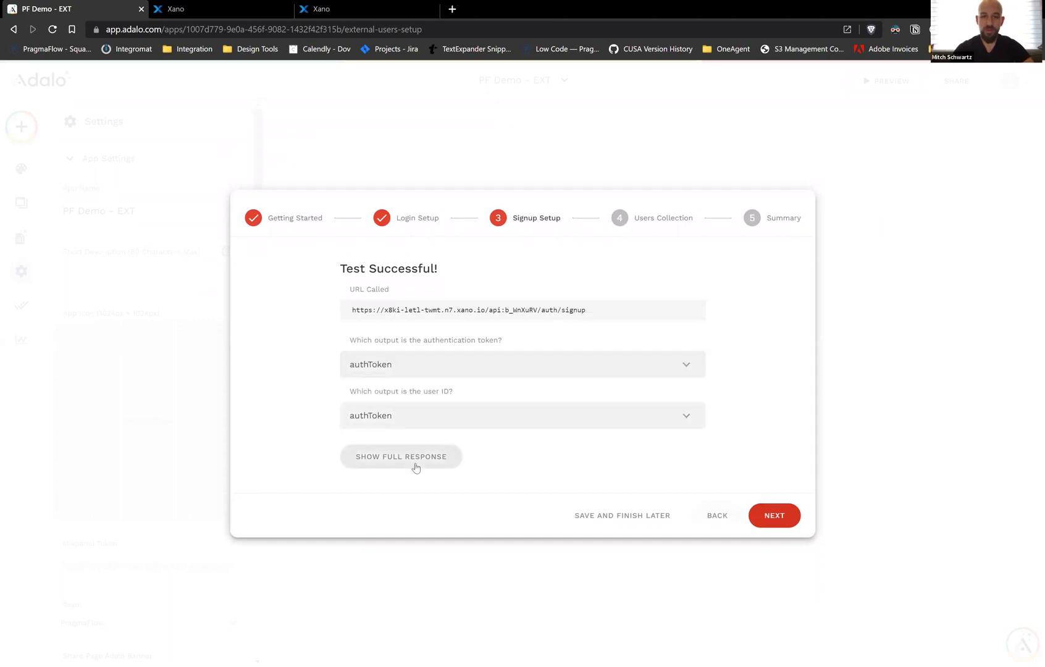
{"action": "left_click", "coordinate": [755, 541]}
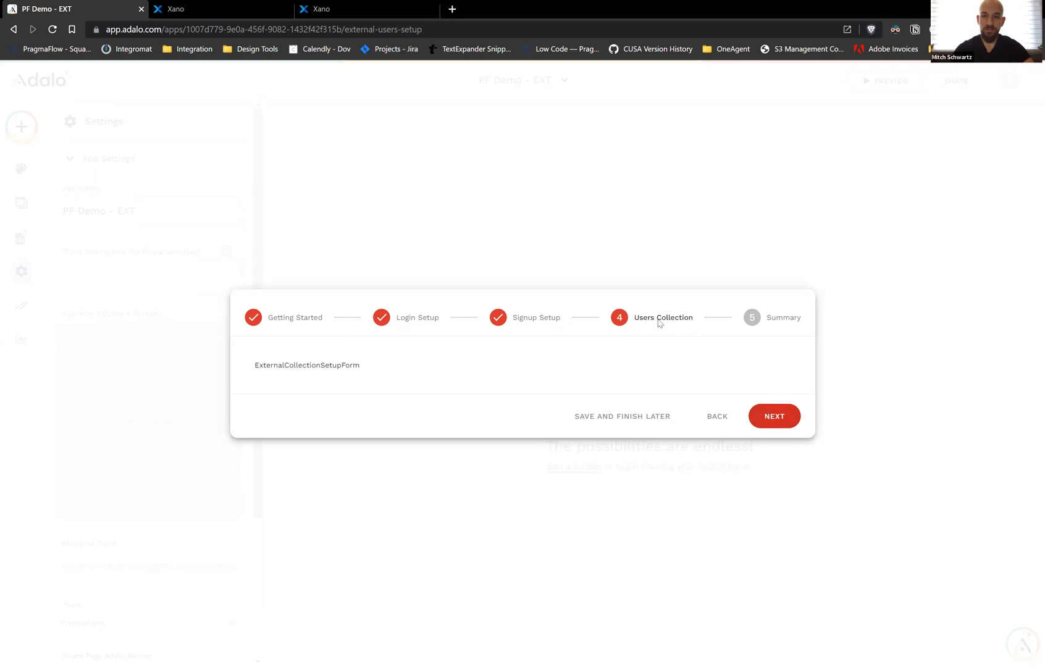
Save the External Users Setup wizard to finish later and open the PF Demo - EXT database collections
{"action": "left_click", "coordinate": [613, 415]}
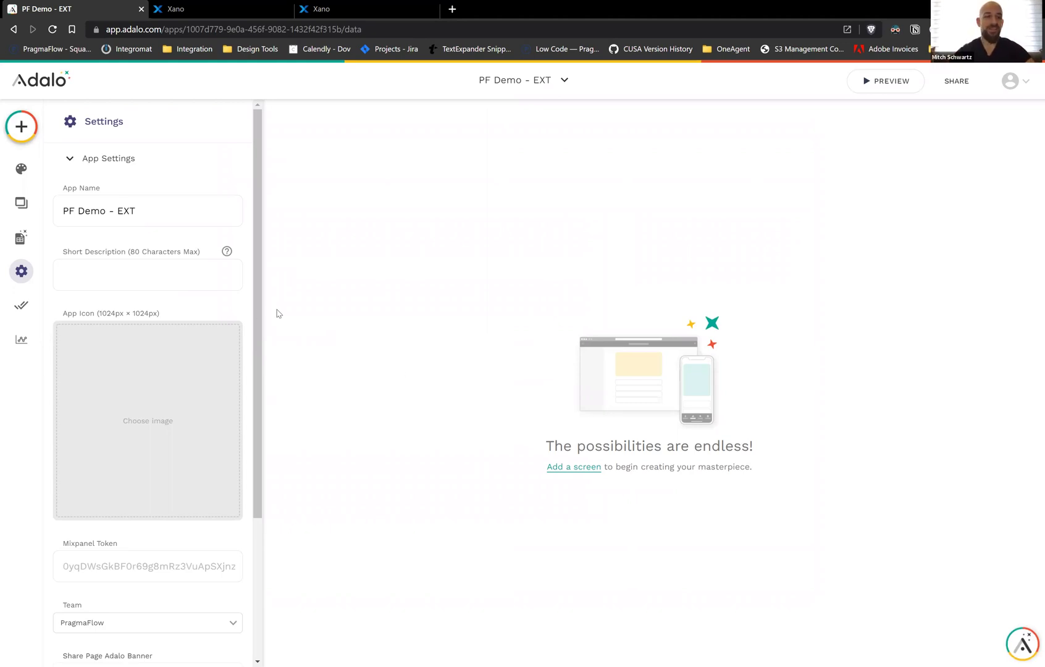
{"action": "left_click", "coordinate": [22, 246]}
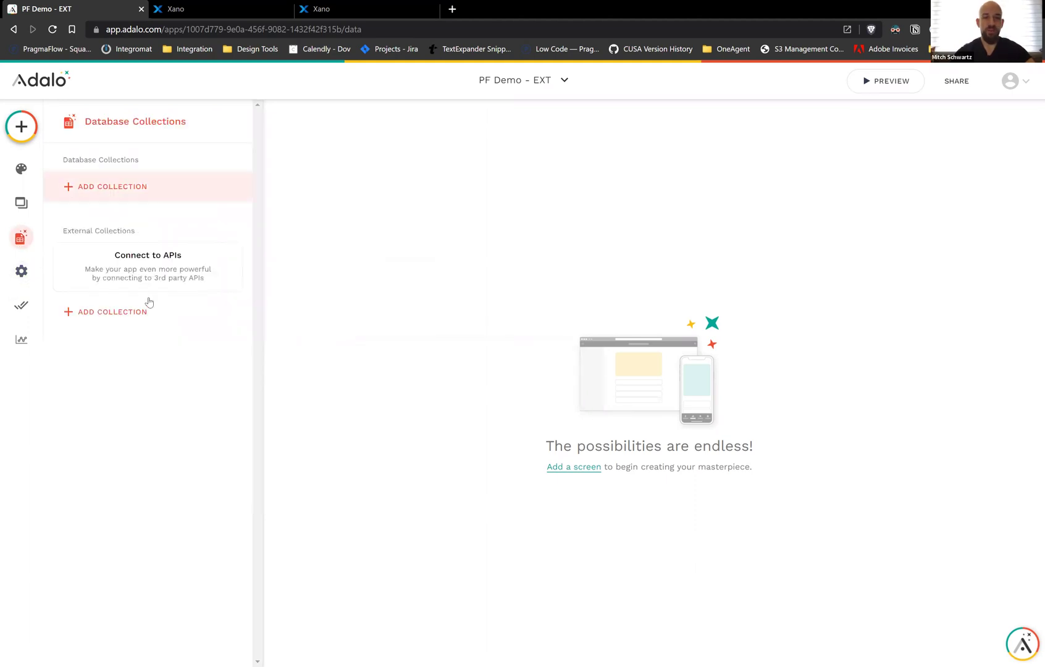